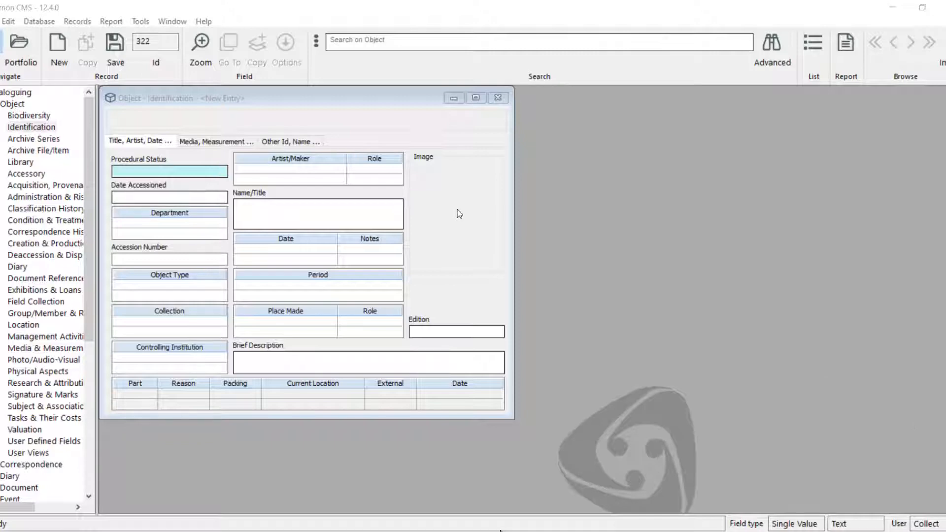
Search the object records for "vase" and load all the displayed terms as a browse list.
click(425, 47)
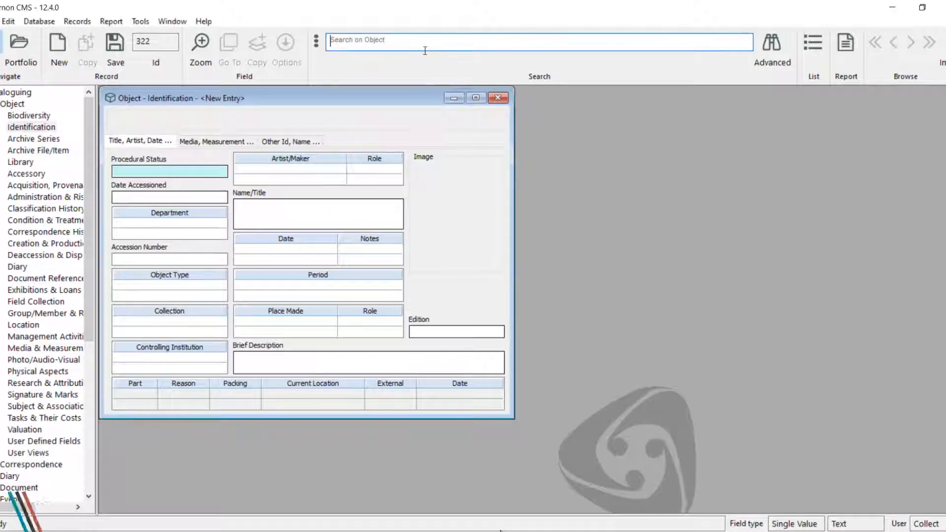
text(vase)
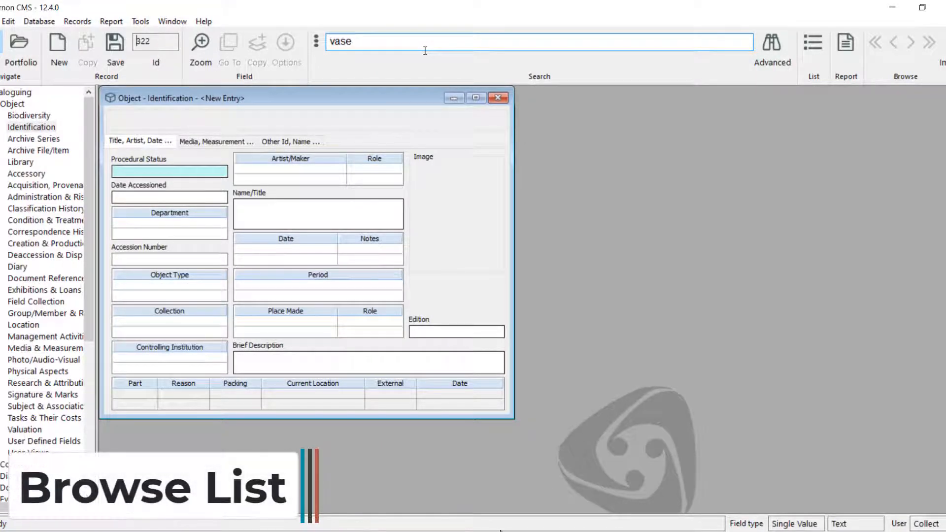
key(Return)
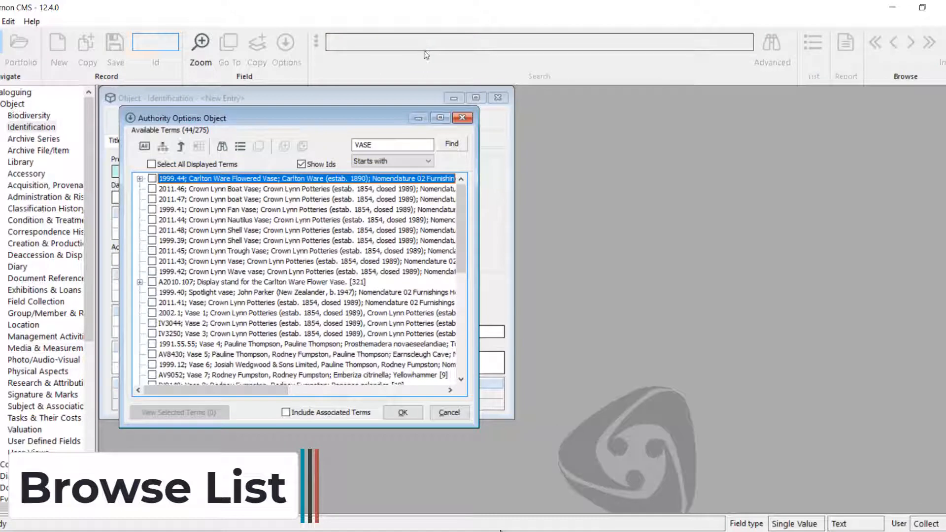
click(151, 165)
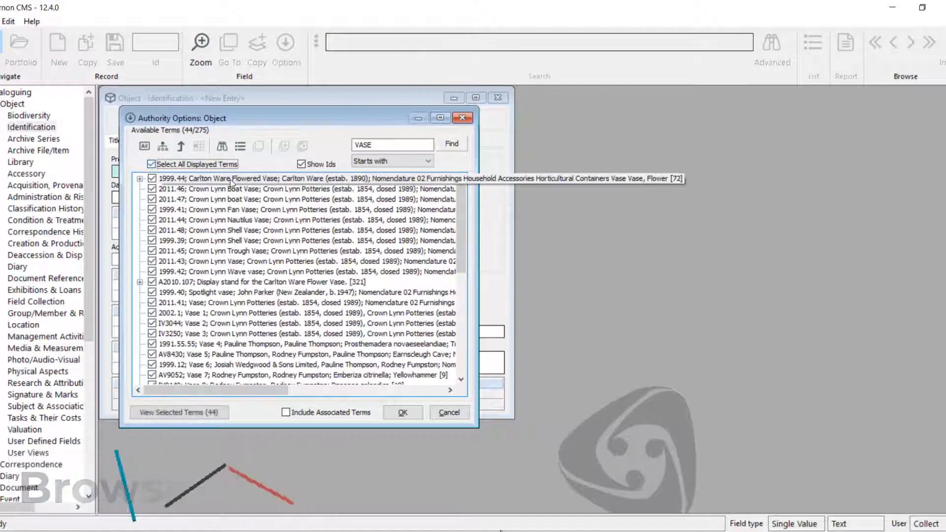
click(404, 413)
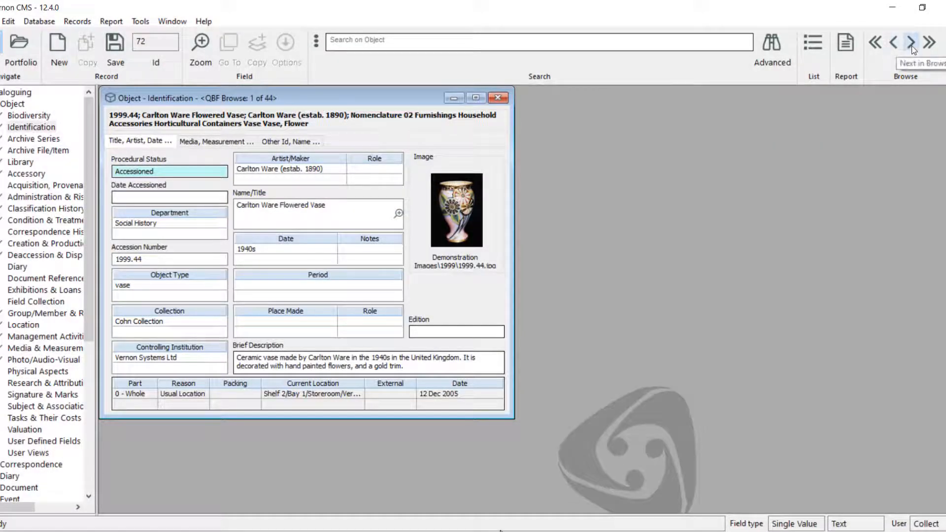
Page forward through the object records in the browse list, one record at a time.
click(912, 48)
click(912, 48)
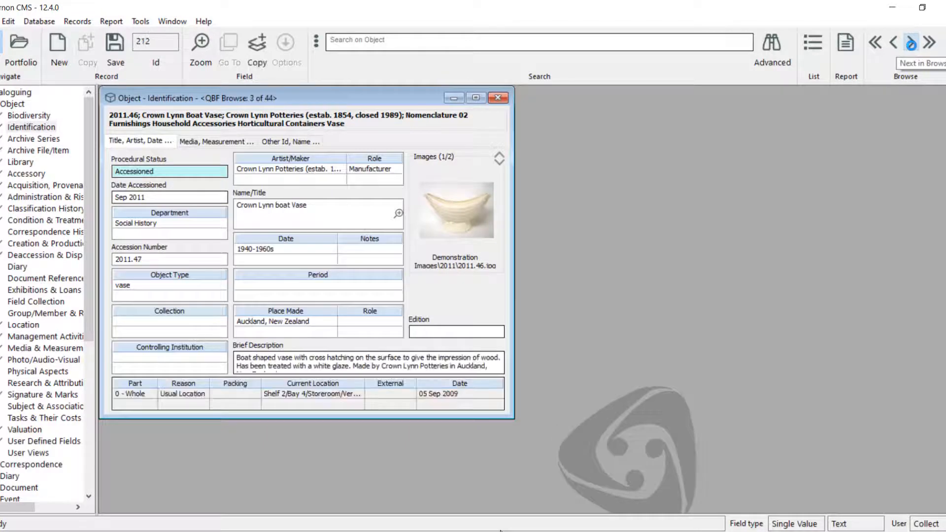
click(910, 44)
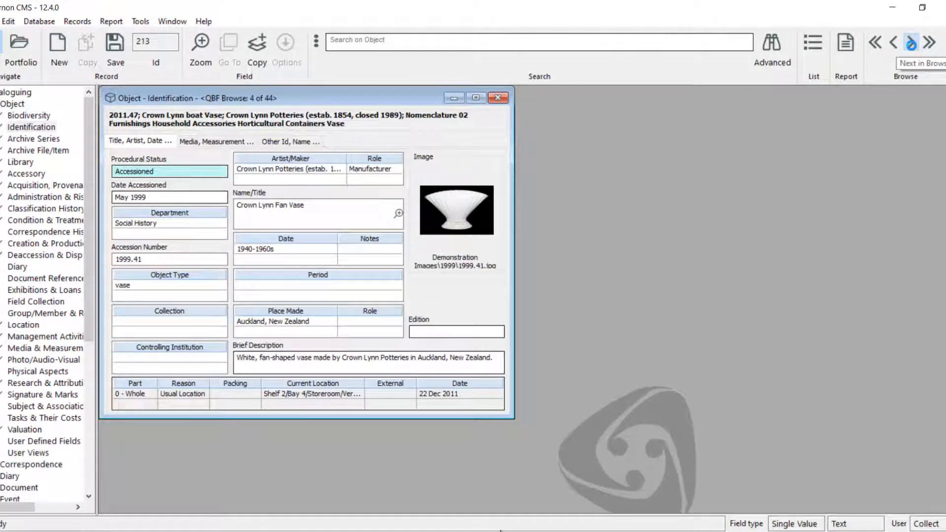
click(910, 44)
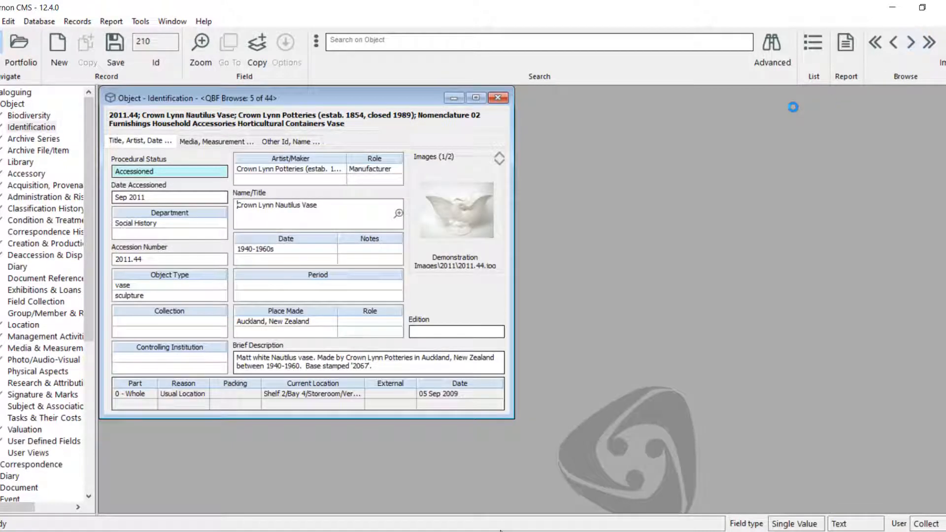
click(910, 44)
click(911, 45)
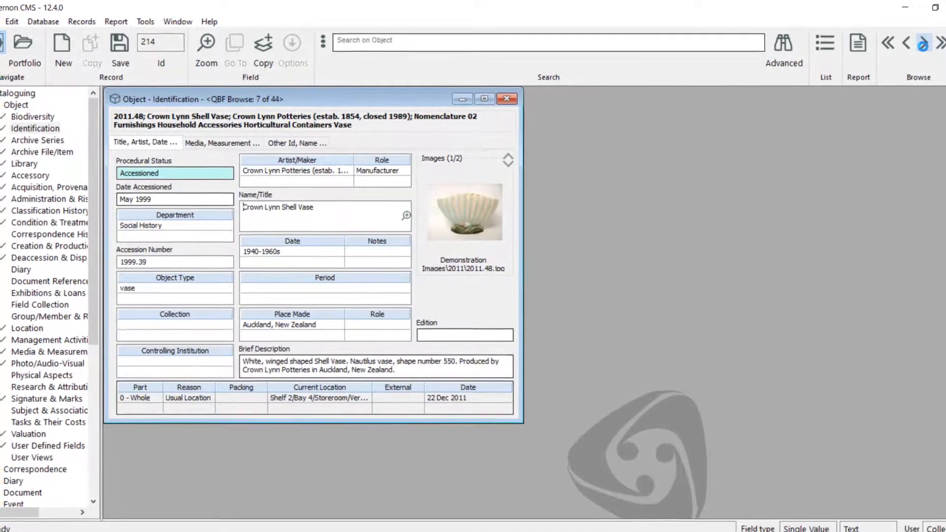
click(922, 44)
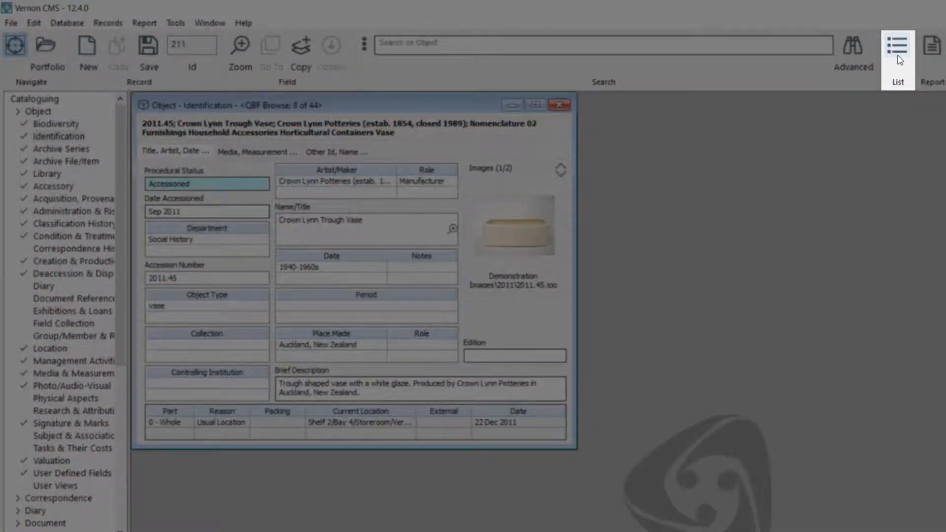
Display the browse set as a list and look through its records from first to last.
click(897, 54)
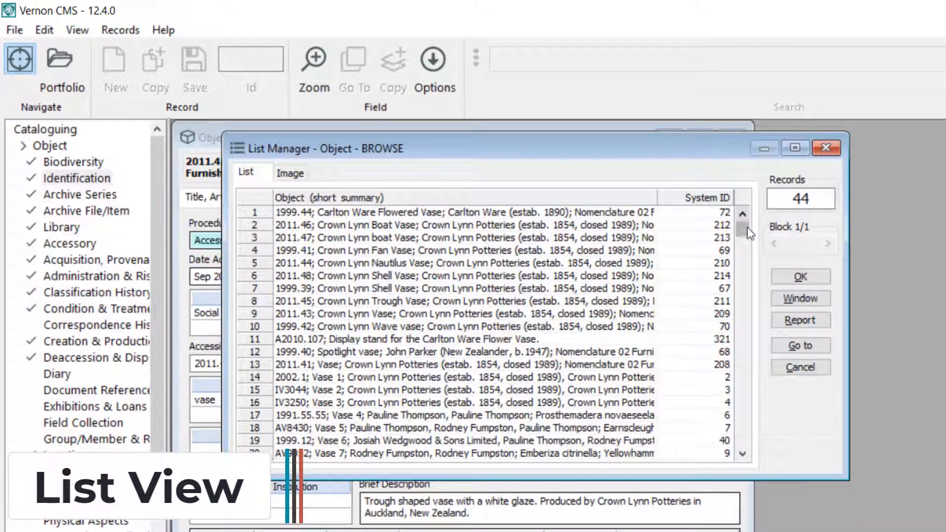
drag(743, 230, 747, 444)
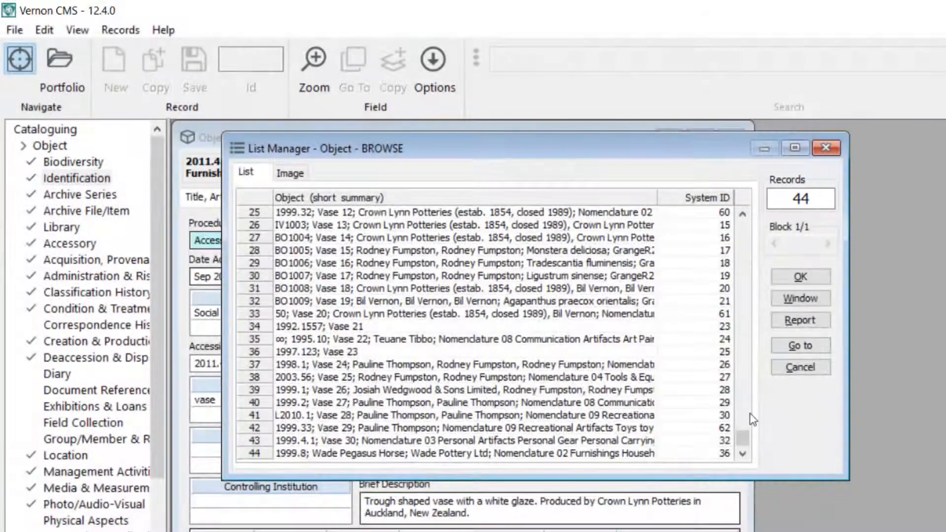
drag(742, 436, 732, 221)
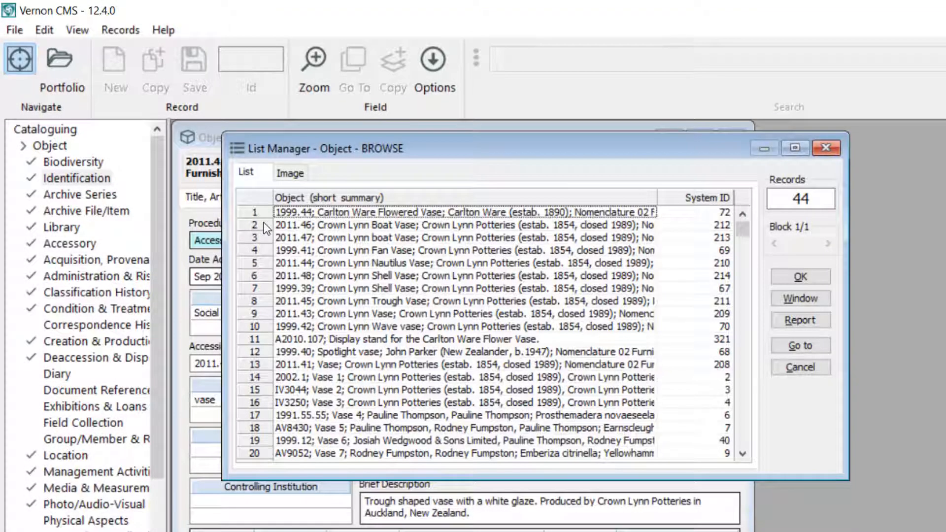
Select the rows Crown Lynn Shell Vase (2011.48), Crown Lynn Trough Vase (2011.45) and Vase (2011.41) together in the list.
click(388, 340)
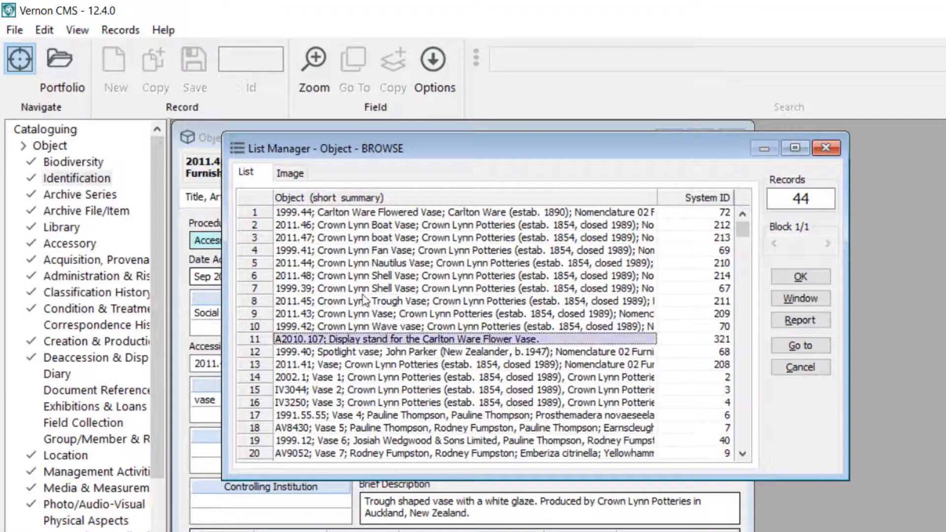
click(357, 277)
click(350, 328)
click(255, 276)
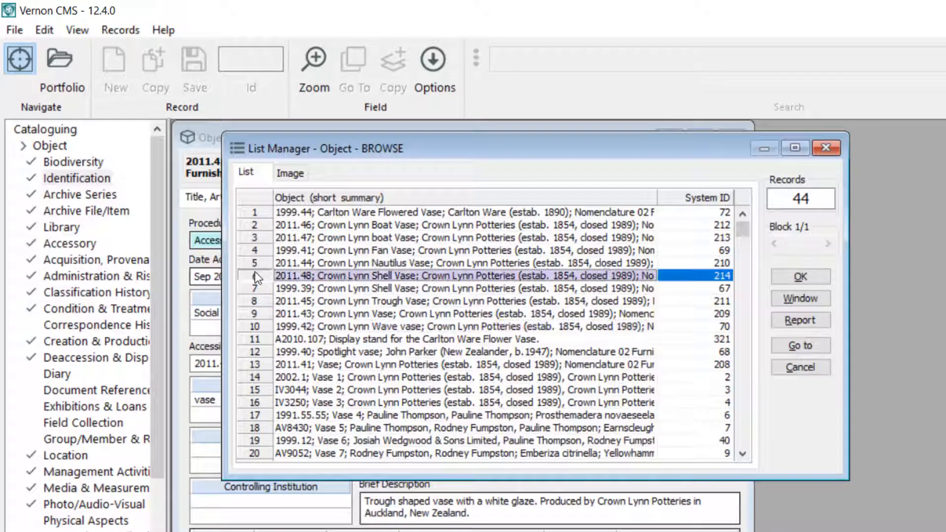
ctrl+click(259, 301)
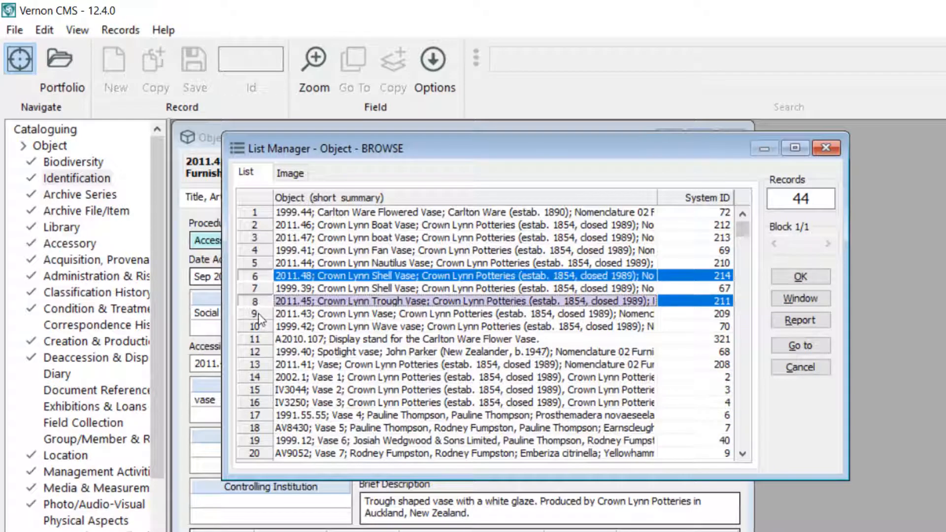
ctrl+click(256, 364)
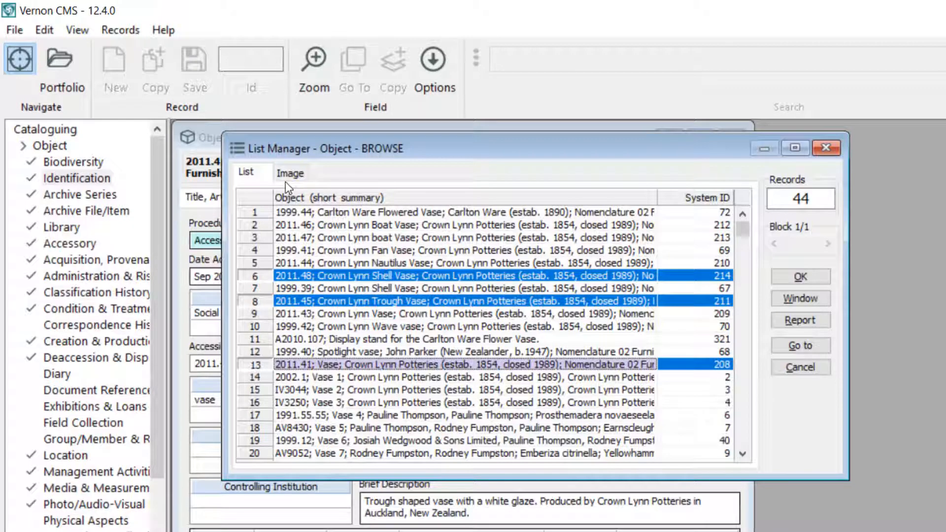
Show the listed records as images and select further thumbnails, including Vase 2 to Vase 8 and Vase 11 to Vase 19.
click(291, 173)
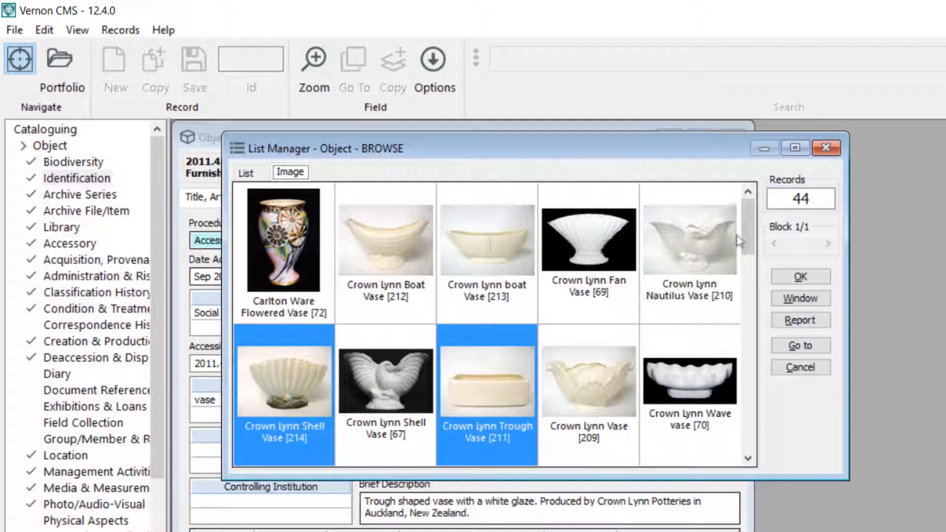
drag(746, 243, 744, 265)
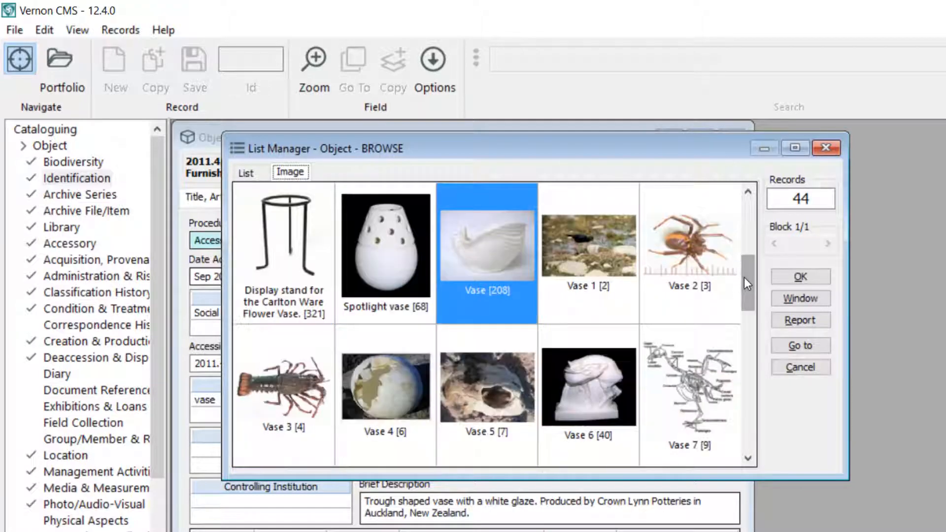
click(676, 248)
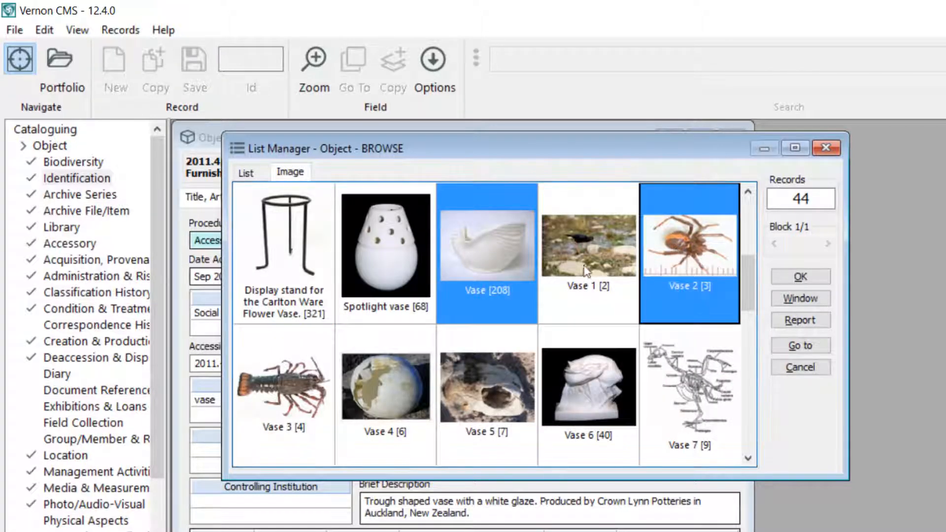
scroll(581, 286, down, 2)
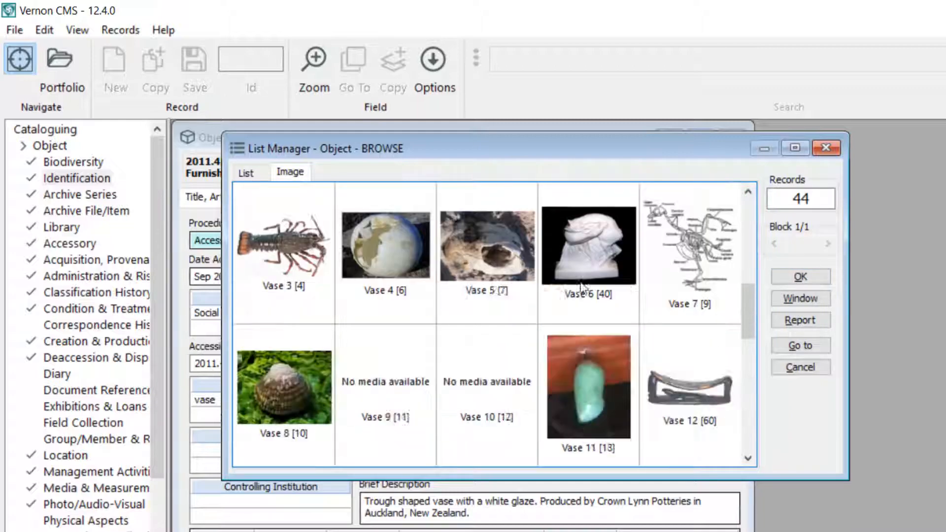
scroll(581, 282, up, 1)
click(311, 269)
shift+click(374, 258)
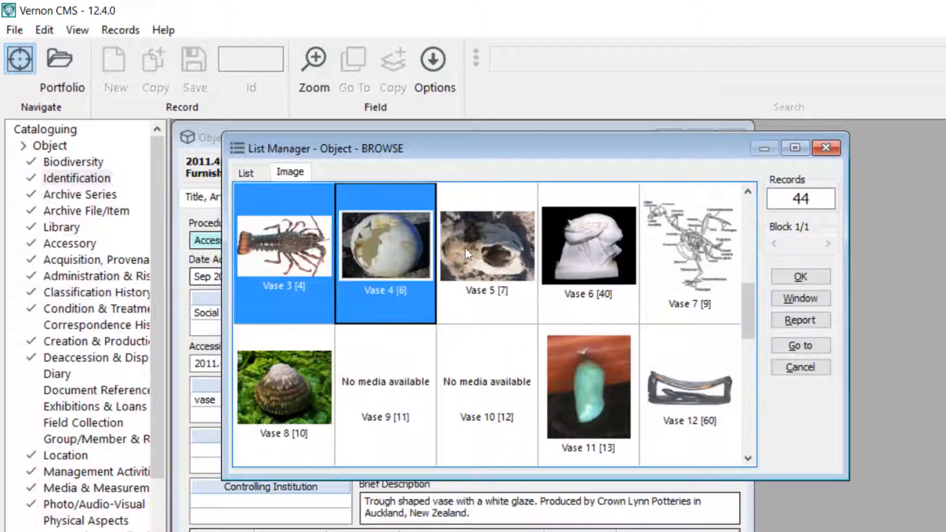
shift+click(466, 247)
ctrl+click(581, 250)
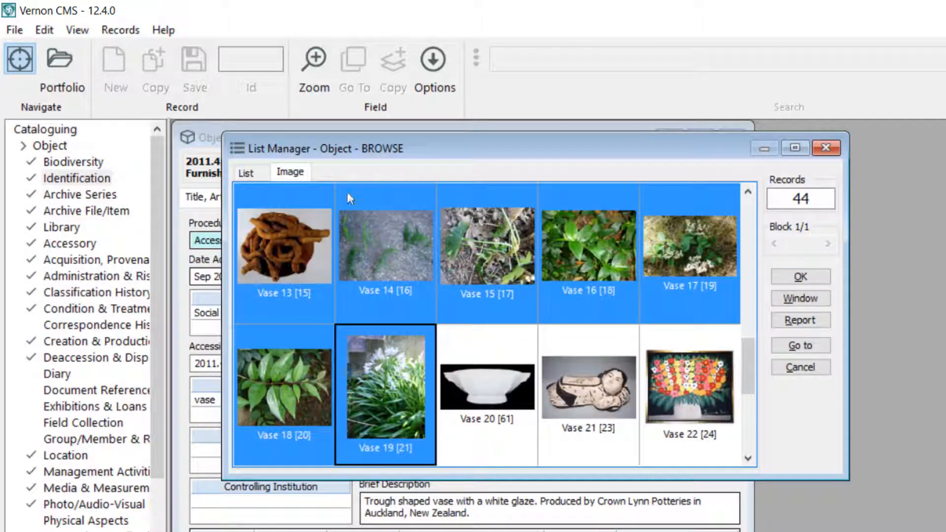
Compare the list and image views to examine which records are selected.
click(258, 173)
scroll(455, 339, down, 6)
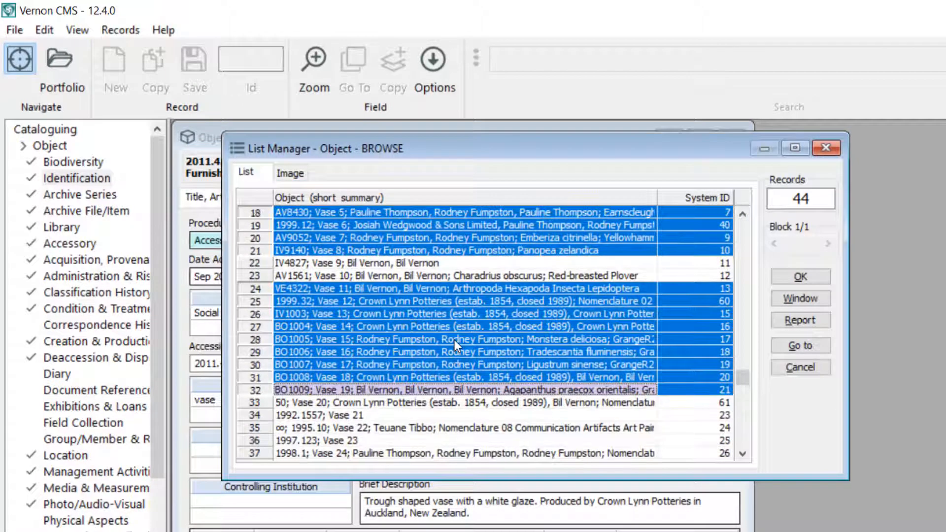
click(303, 172)
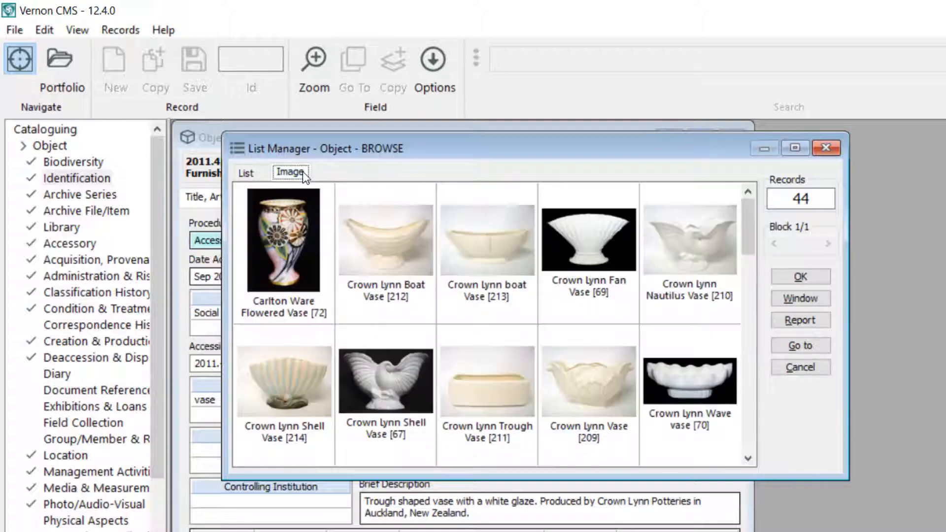
click(252, 171)
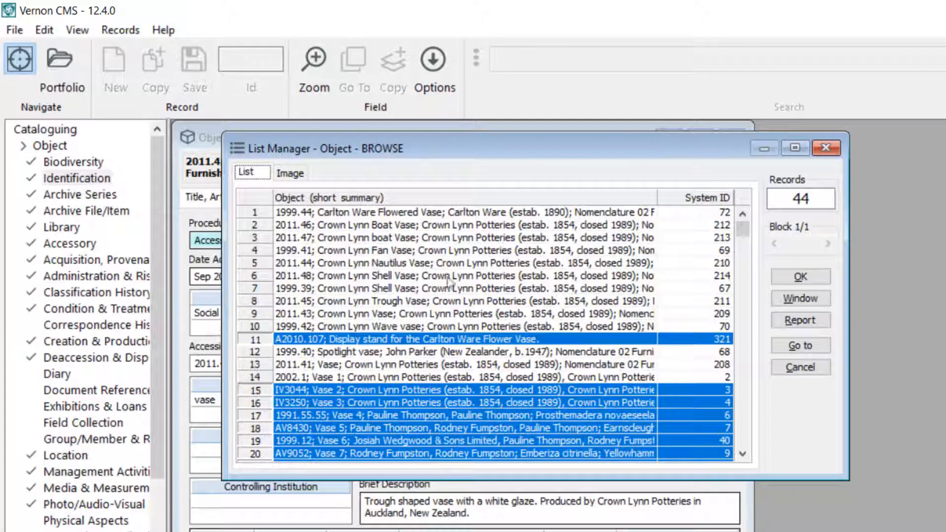
scroll(427, 264, down, 2)
scroll(426, 264, down, 5)
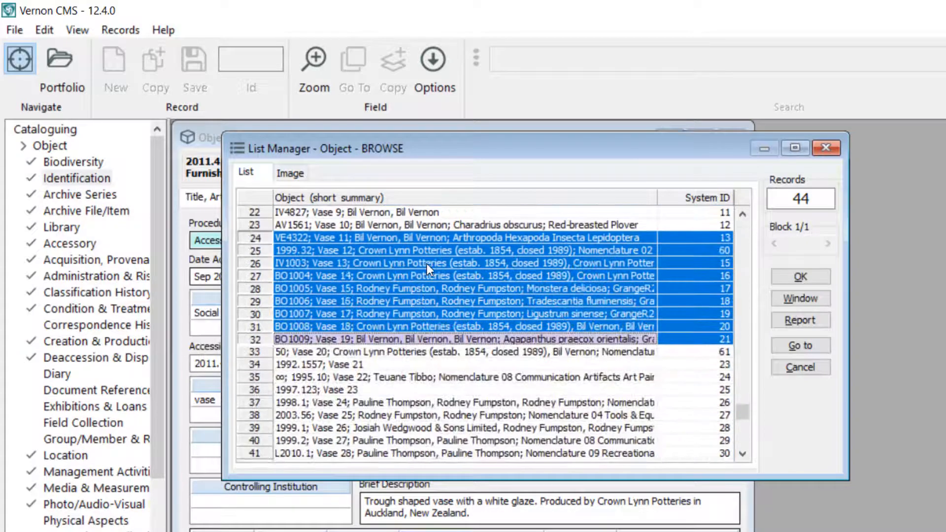
scroll(426, 264, up, 4)
scroll(426, 264, up, 1)
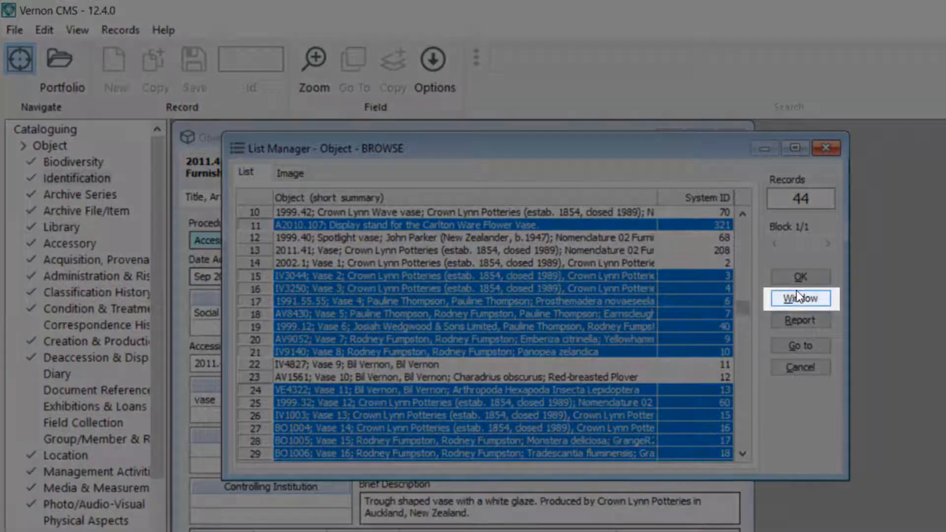
scroll(717, 299, up, 2)
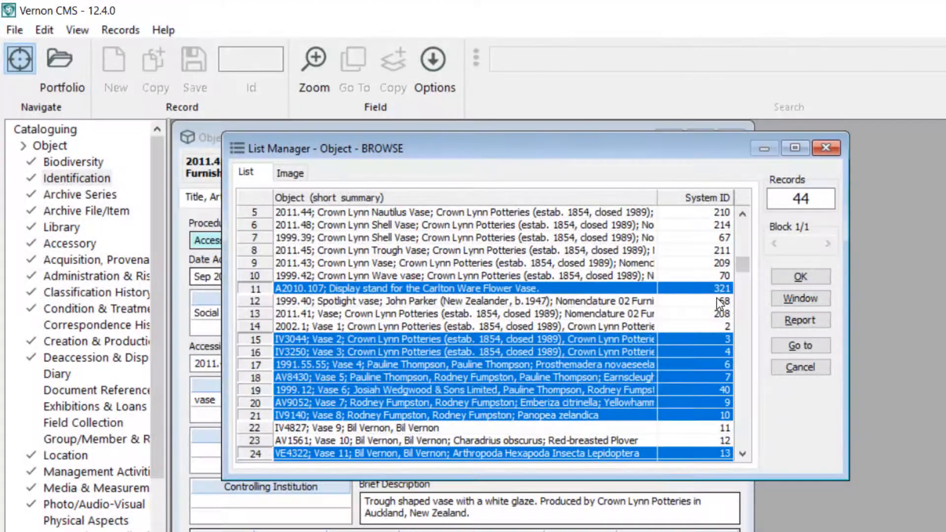
Deselect the display stand and the other rows except Vase 19 (BO1009), and go to the Vase 19 record.
ctrl+click(267, 289)
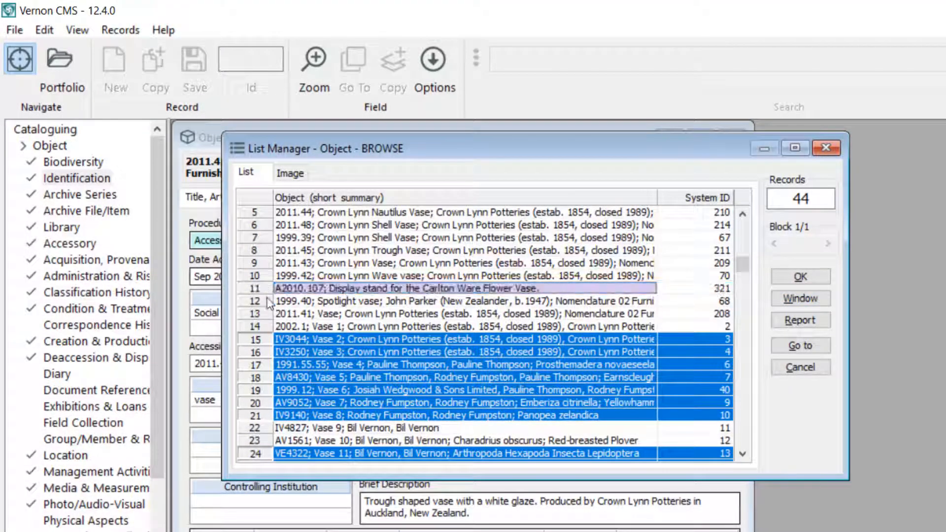
ctrl+click(268, 340)
ctrl+click(268, 365)
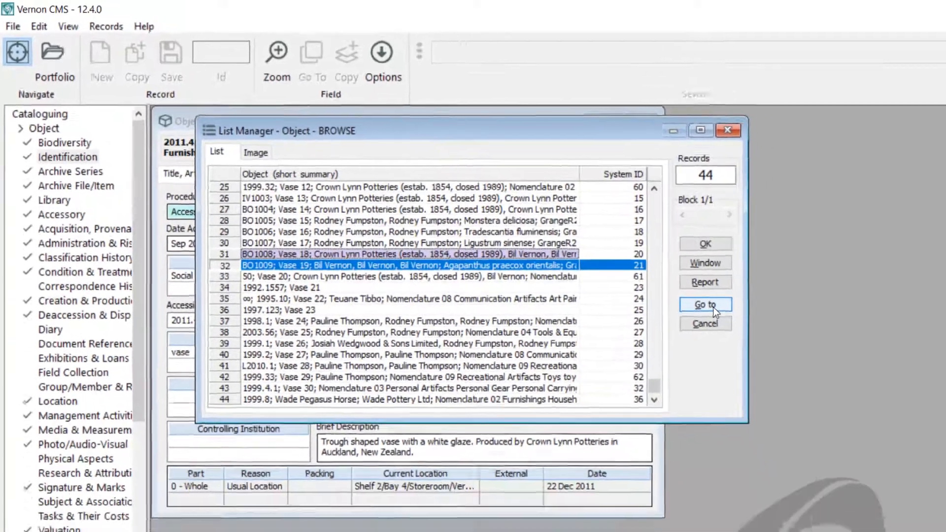
click(705, 304)
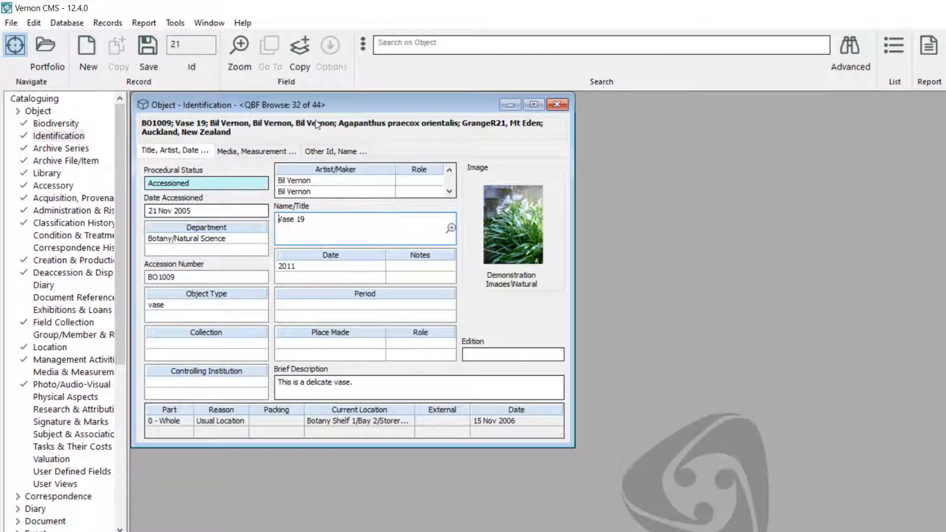
Reopen the list of browsed records and open the Spotlight vase record (1999.40).
click(895, 49)
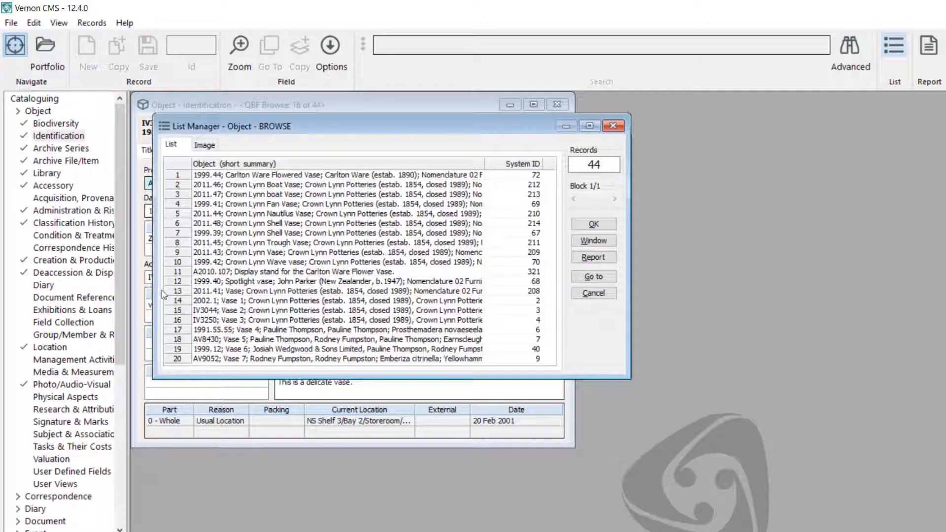
click(594, 224)
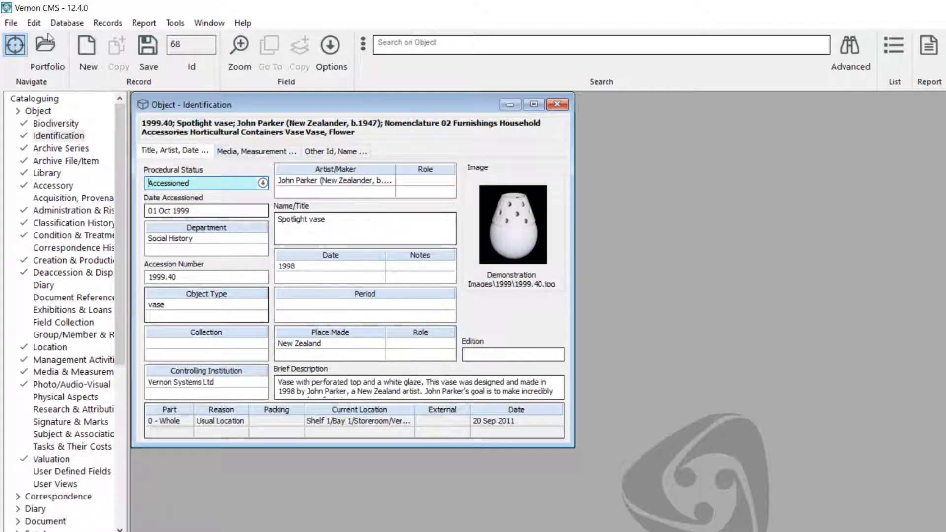
Select a run of the most recently accessed object records, starting with the Spotlight vase (1999.40), and load them for browsing.
click(15, 25)
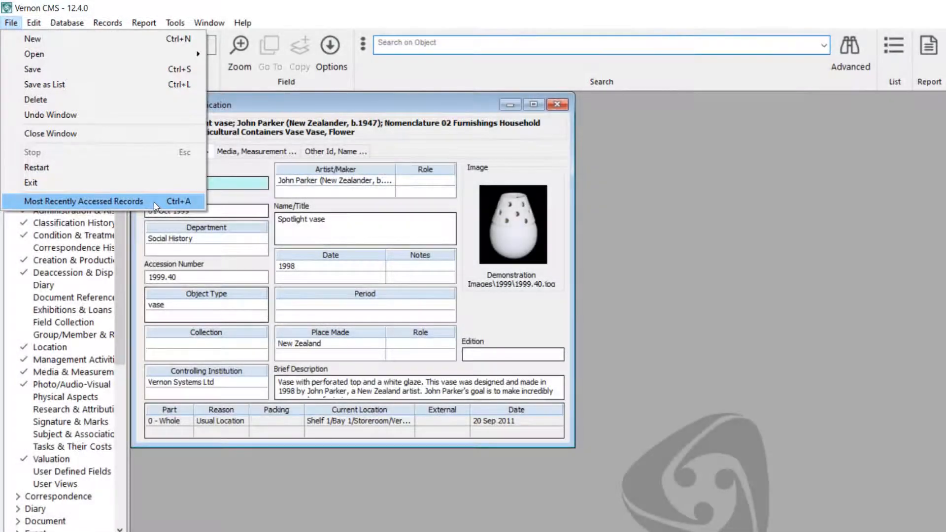
click(156, 202)
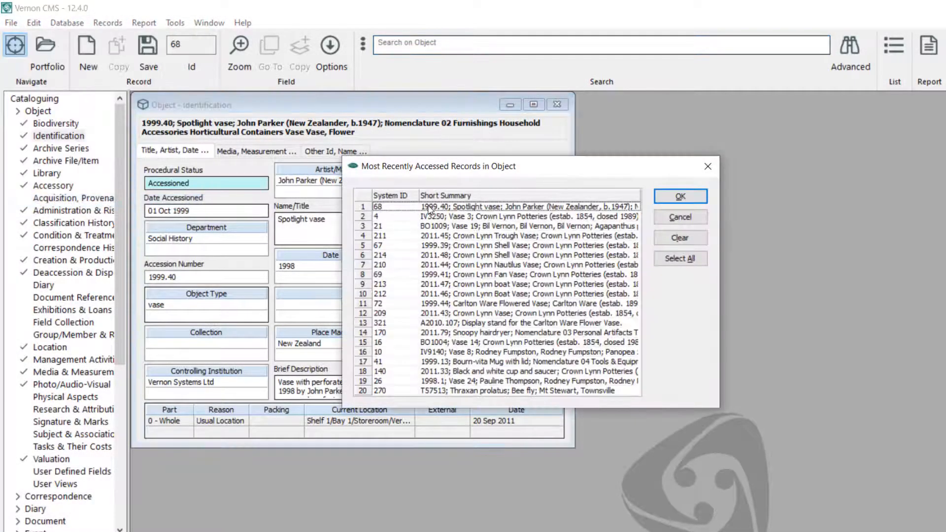
key(alt+a)
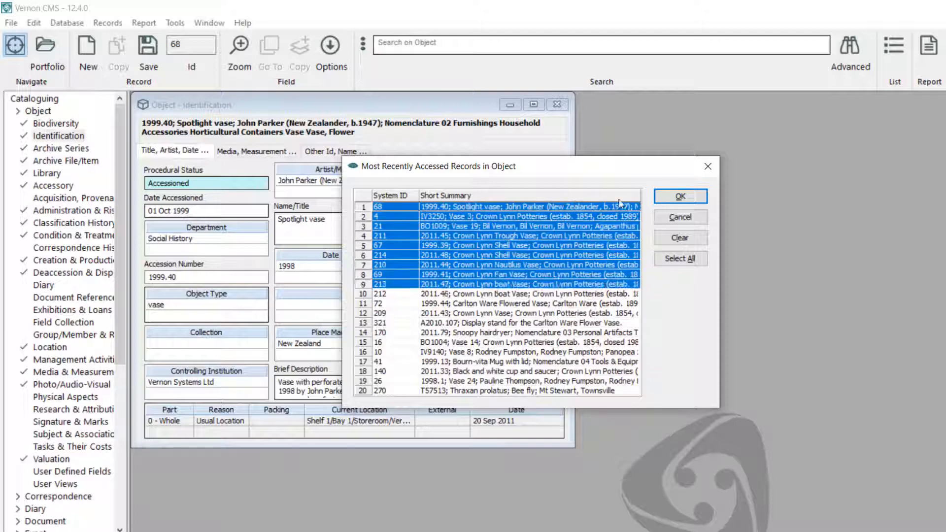
click(681, 196)
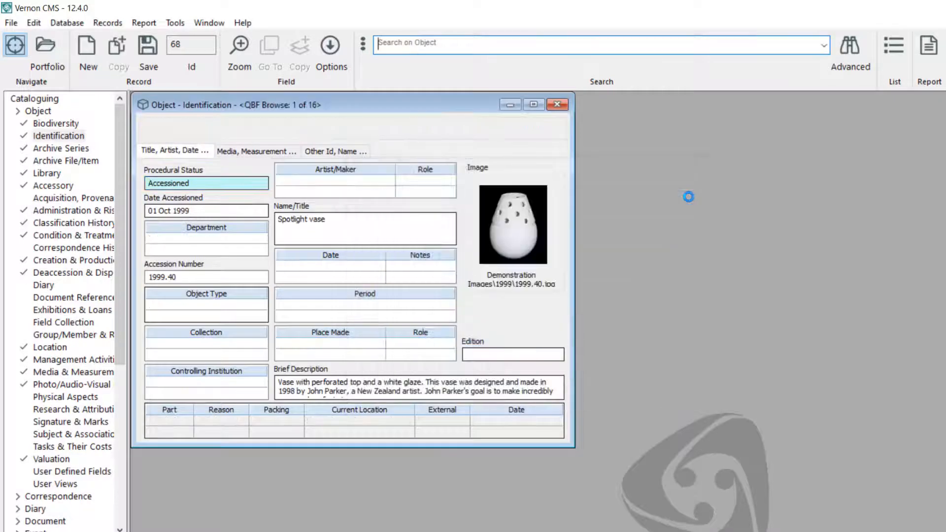
Run a new object search for "vase", select all displayed terms and load them for browsing.
text(V)
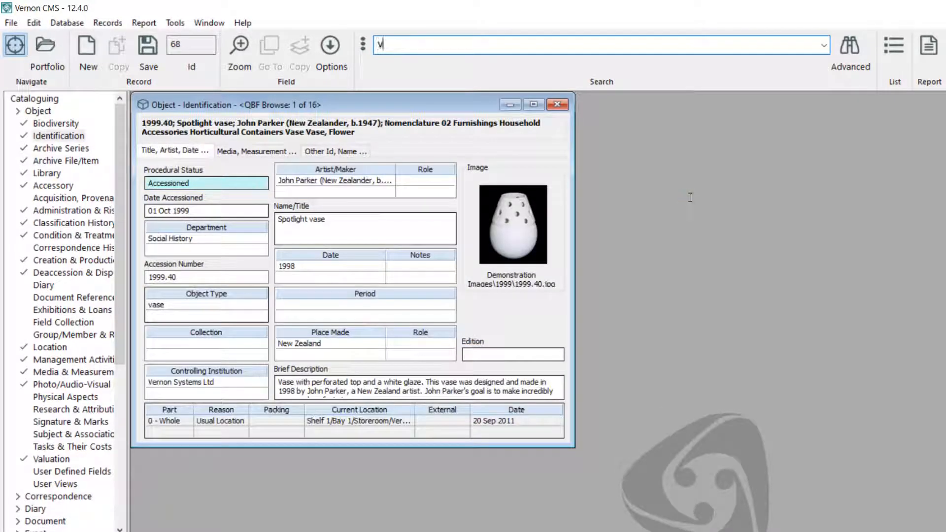
text(ase)
key(Return)
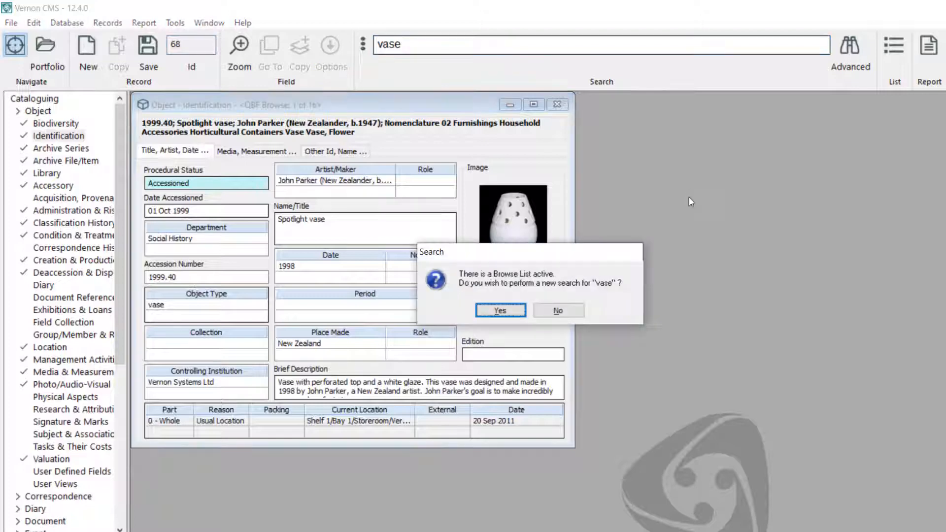
key(Return)
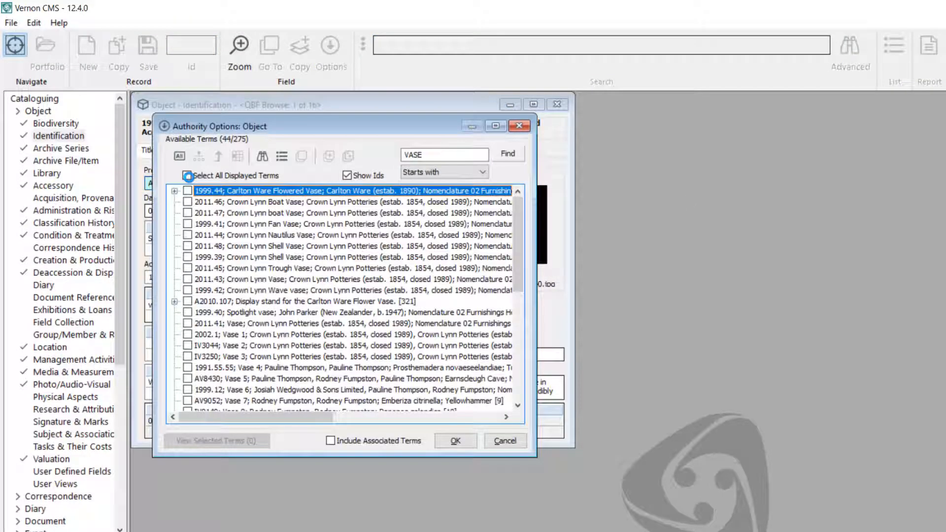
click(187, 175)
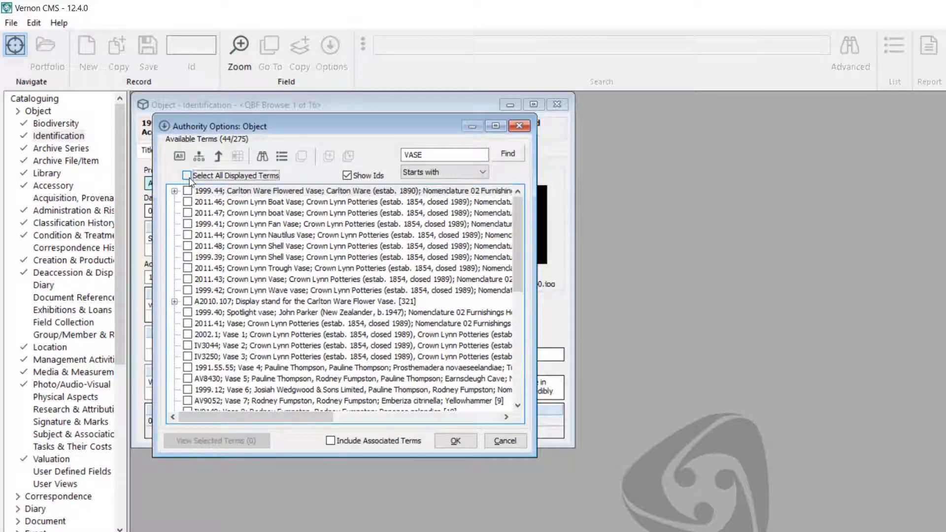
click(474, 440)
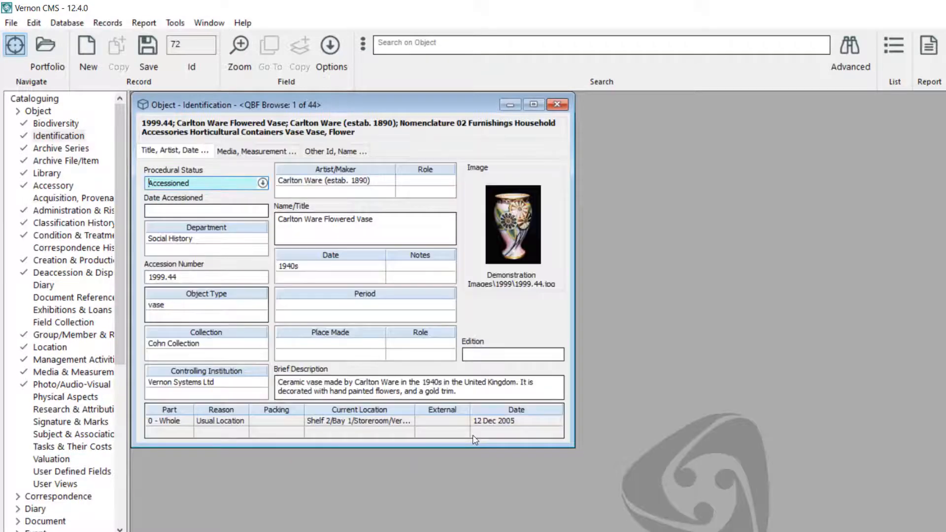
Open the list of browsed vase records and select rows 1 to 10, Carlton Ware Flowered Vase through Crown Lynn Wave vase.
click(895, 50)
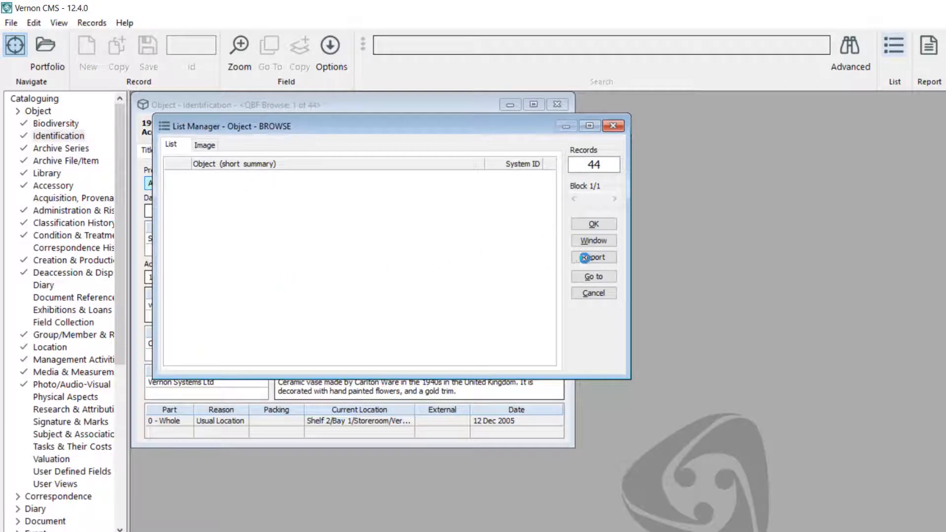
click(585, 258)
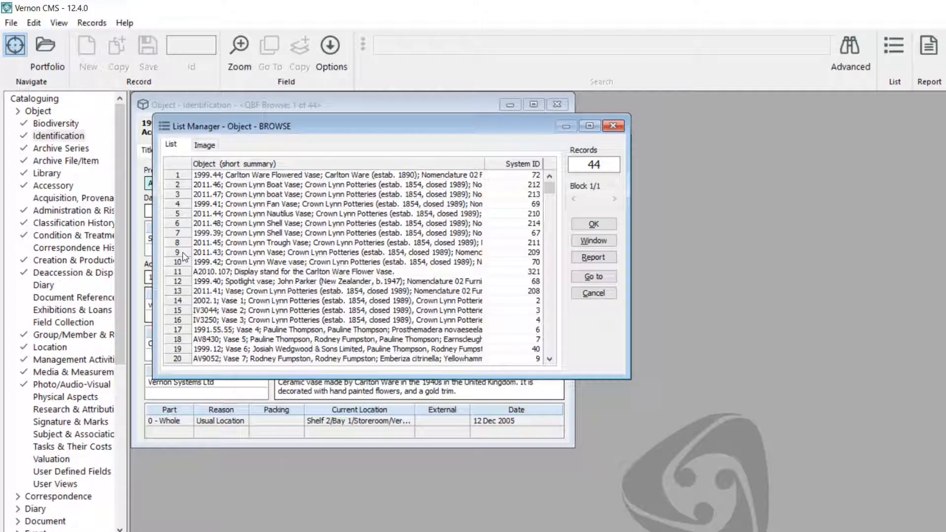
click(10, 23)
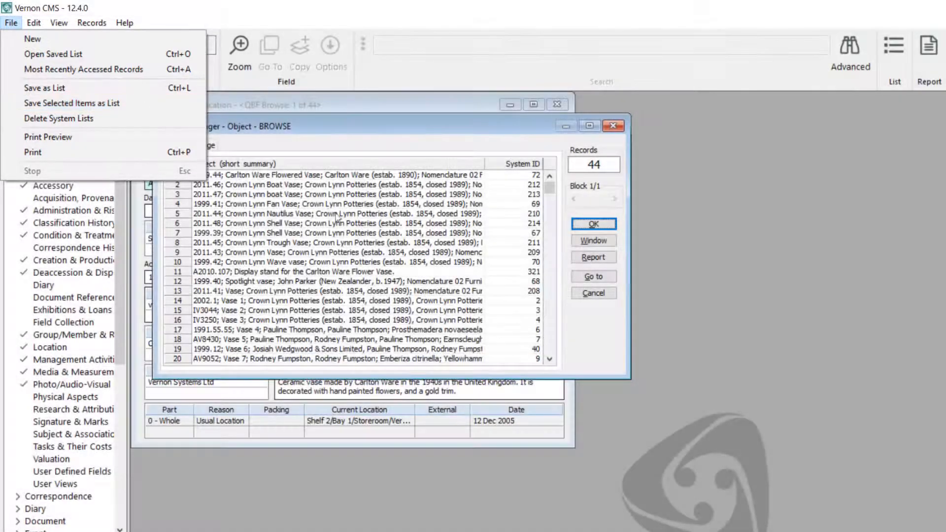
click(333, 216)
drag(178, 175, 171, 267)
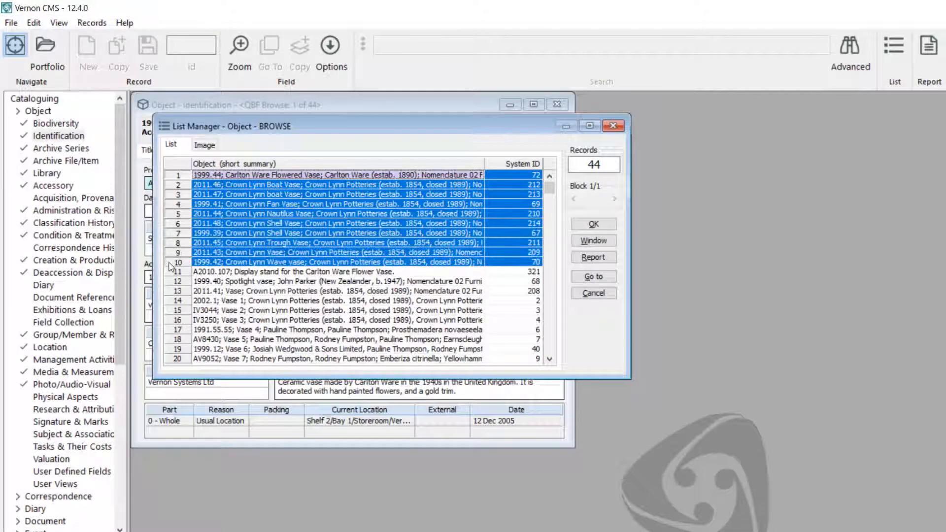
Save the browsed records as a list named "Vases 2021 exhibition review" in the Users/Collect folder.
click(11, 23)
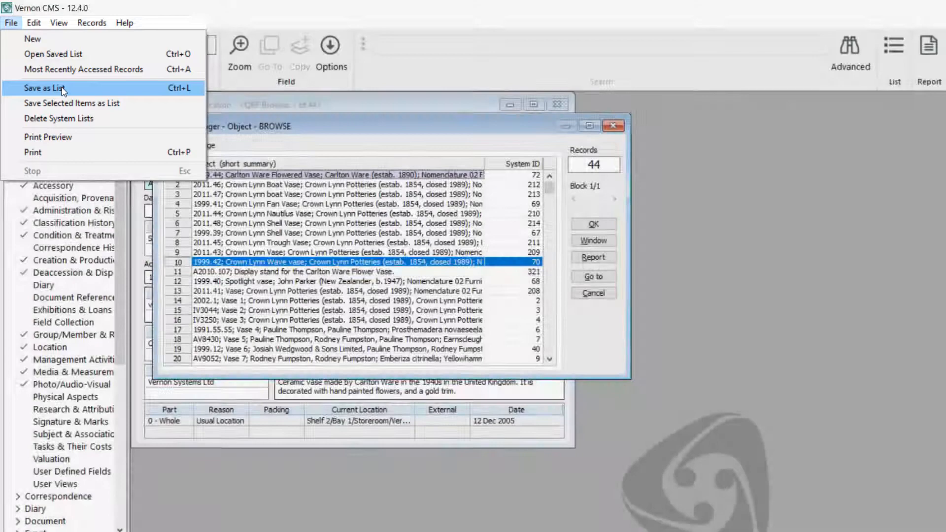
click(63, 89)
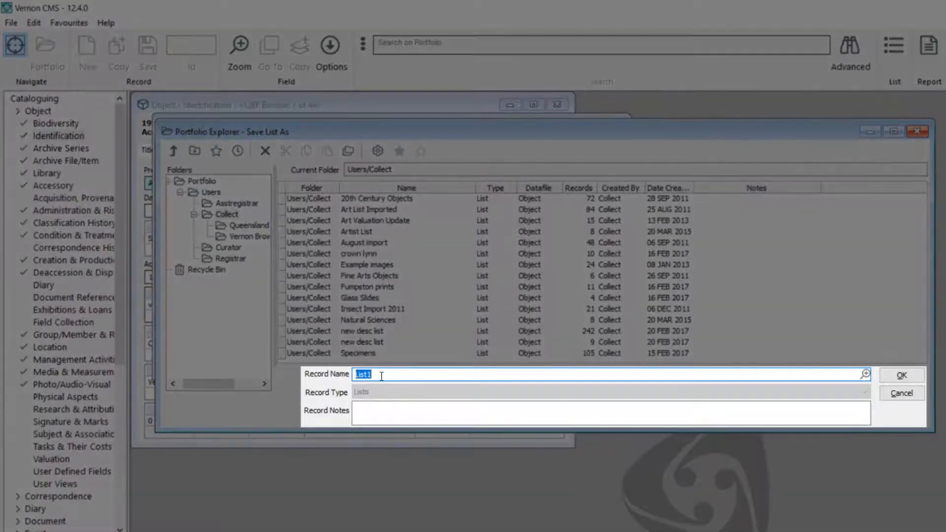
click(382, 375)
double_click(387, 378)
key(BackSpace)
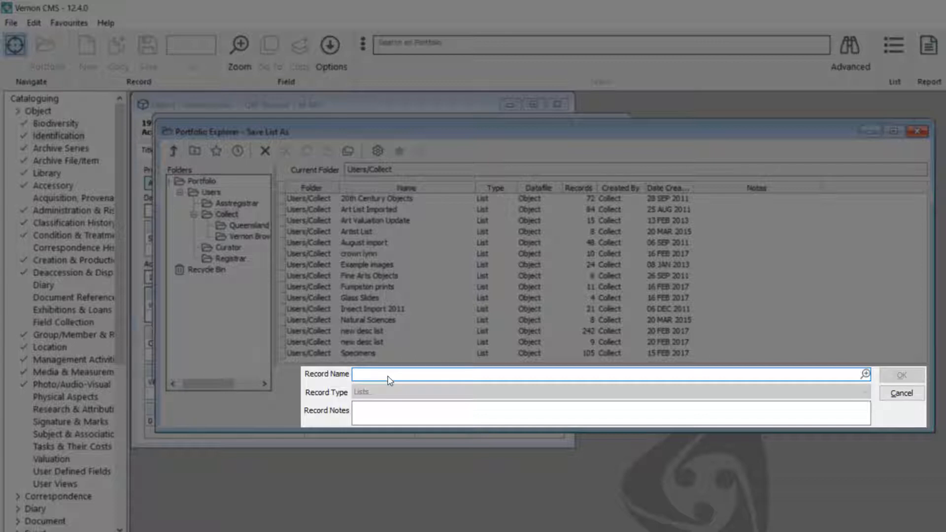
text(Vases 2021)
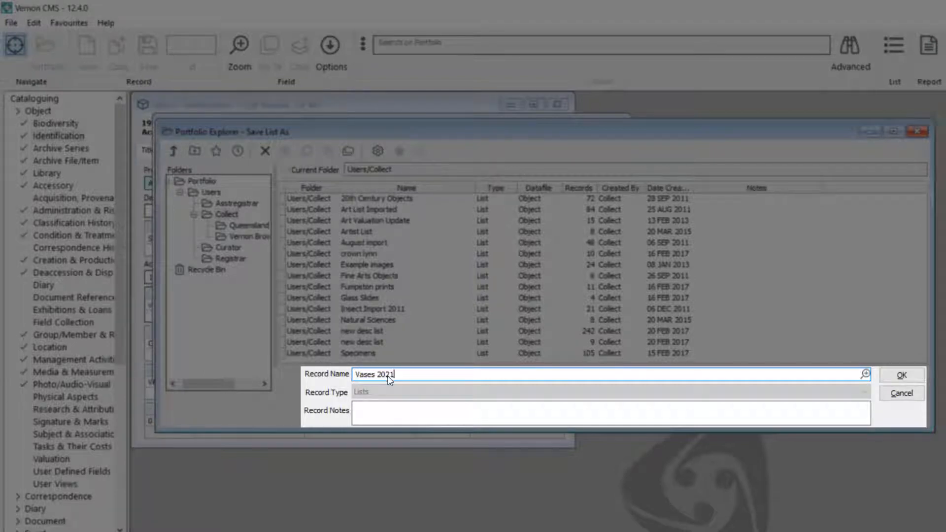
text( exhibition review)
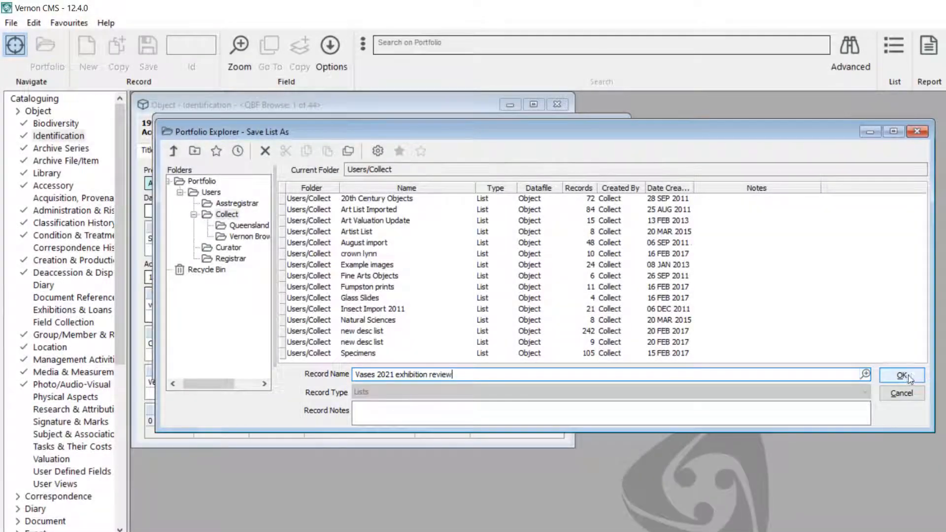
click(913, 376)
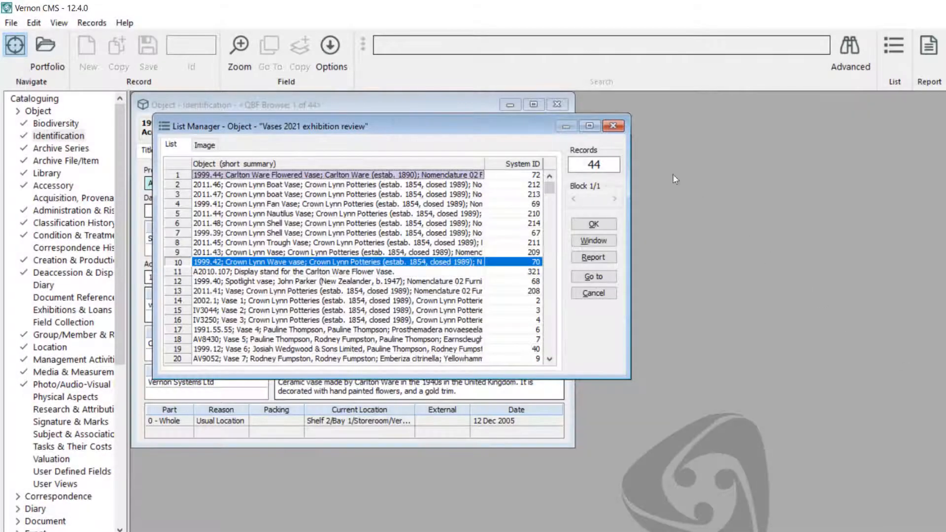
Close the saved list, run a new object search for "bee" and load the bee fly specimen records for browsing.
click(613, 126)
click(457, 46)
text(bee)
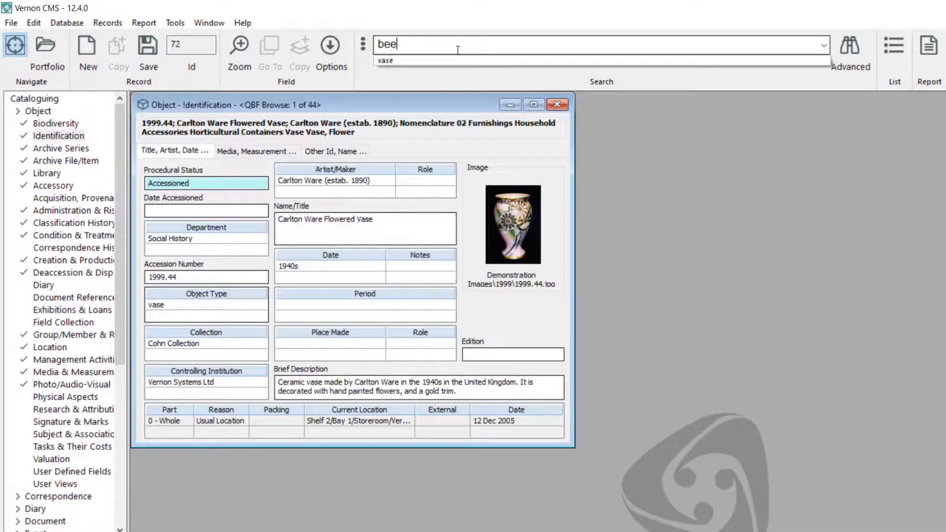
key(Return)
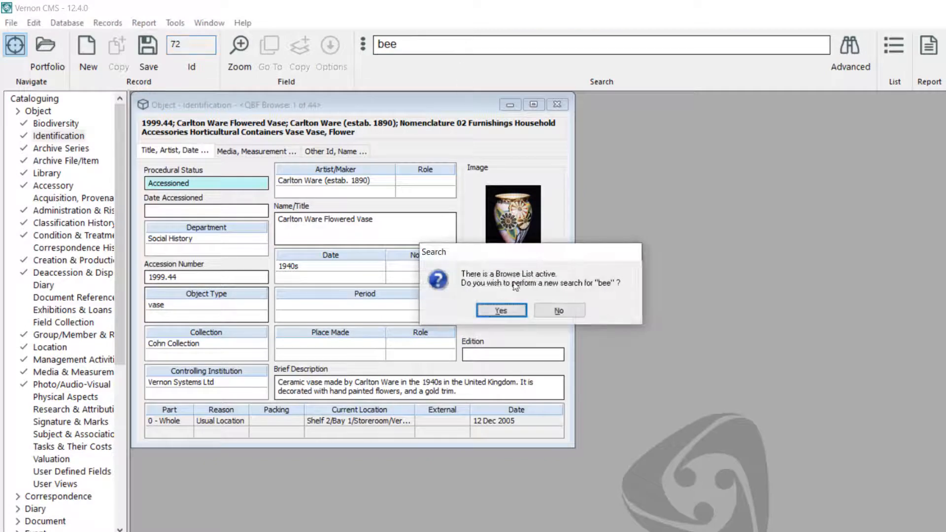
click(509, 310)
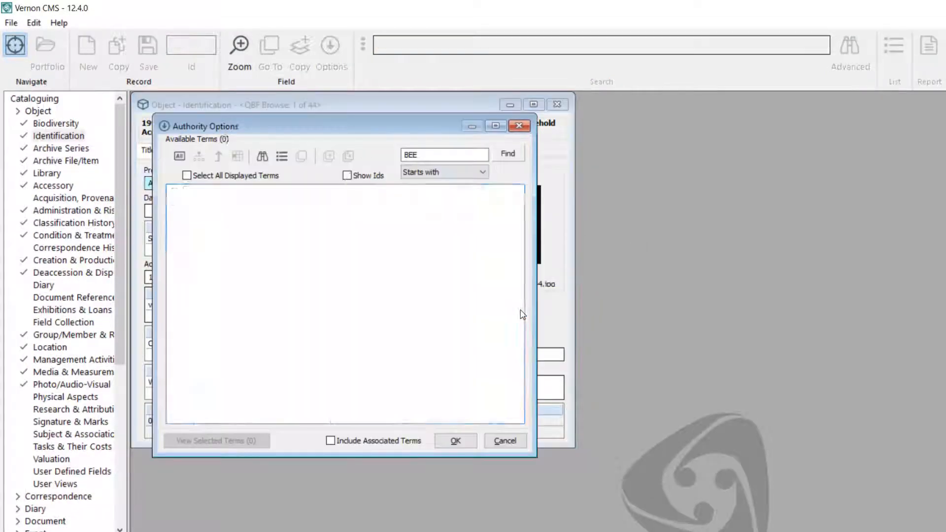
click(453, 439)
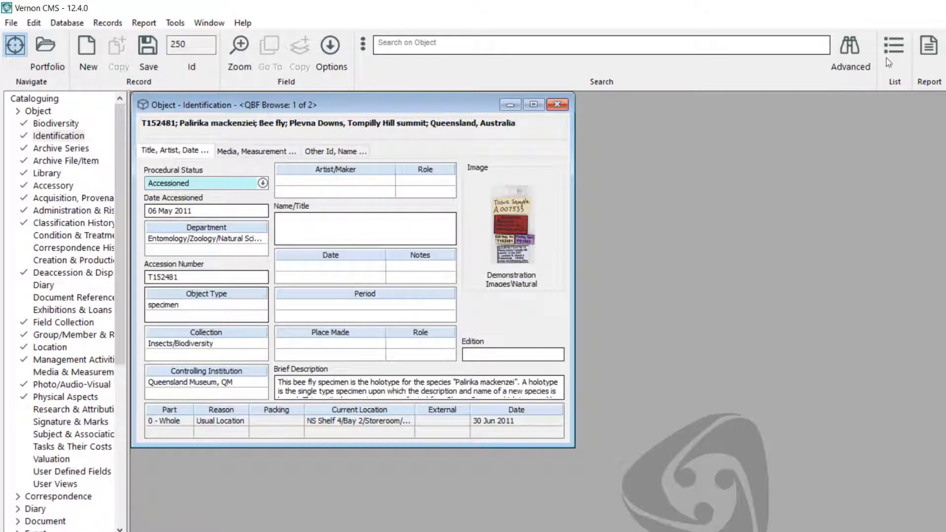
Open the saved list "Vases 2021 exhibition review" in the list manager and load its records for browsing in the object window.
click(893, 47)
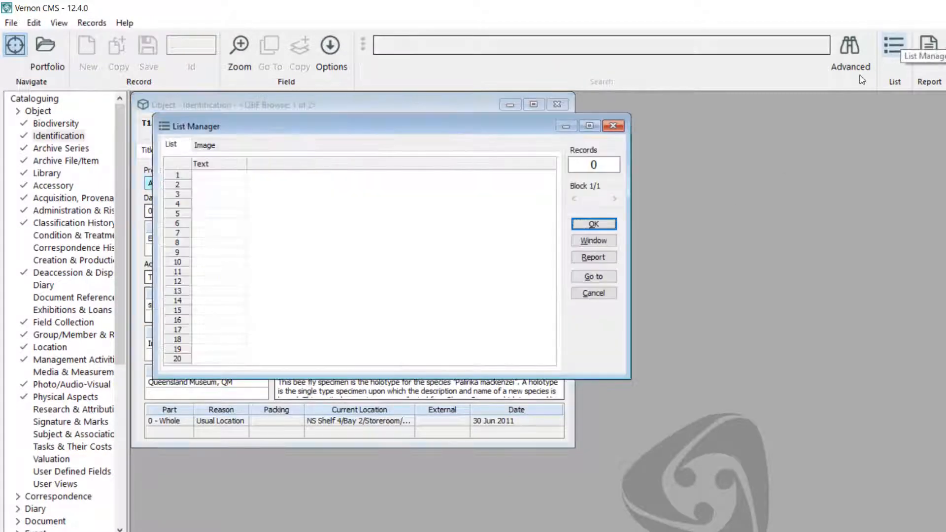
click(11, 23)
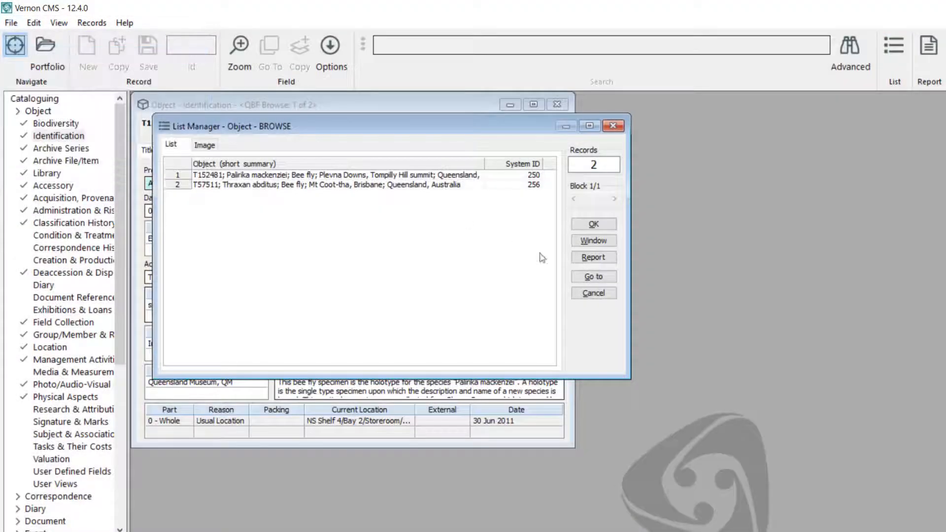
click(591, 276)
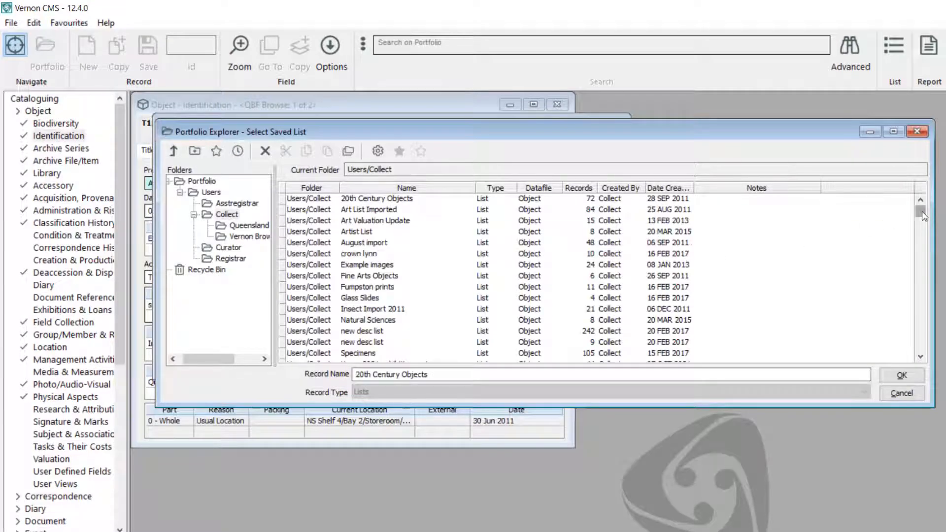
scroll(929, 268, down, 1)
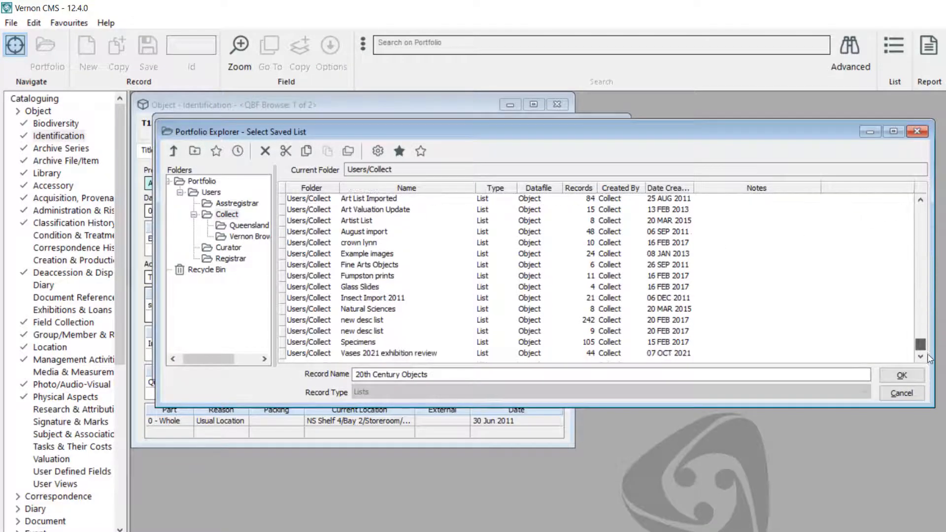
click(373, 354)
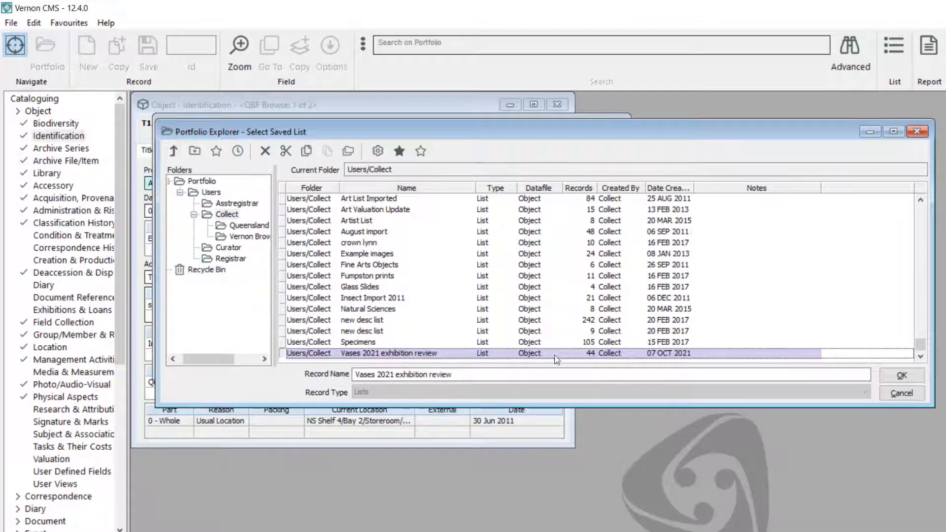
click(899, 376)
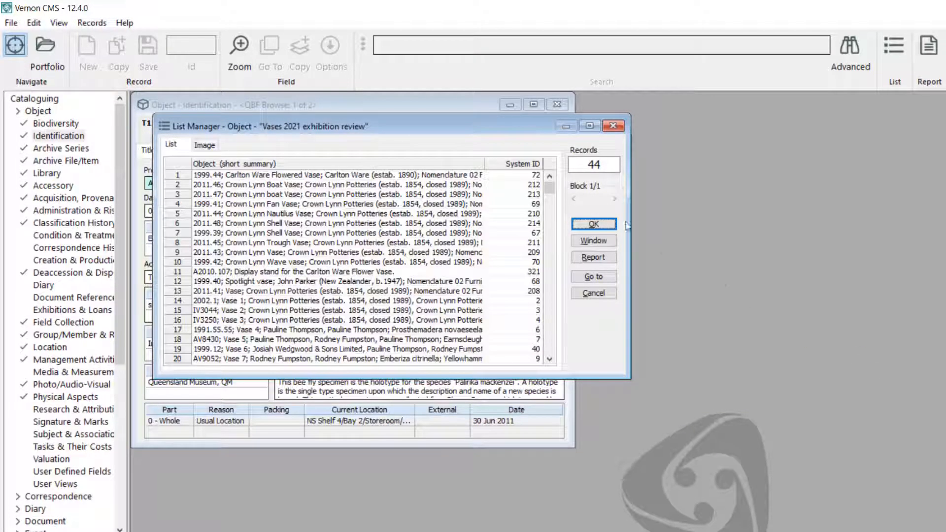
drag(486, 130, 638, 139)
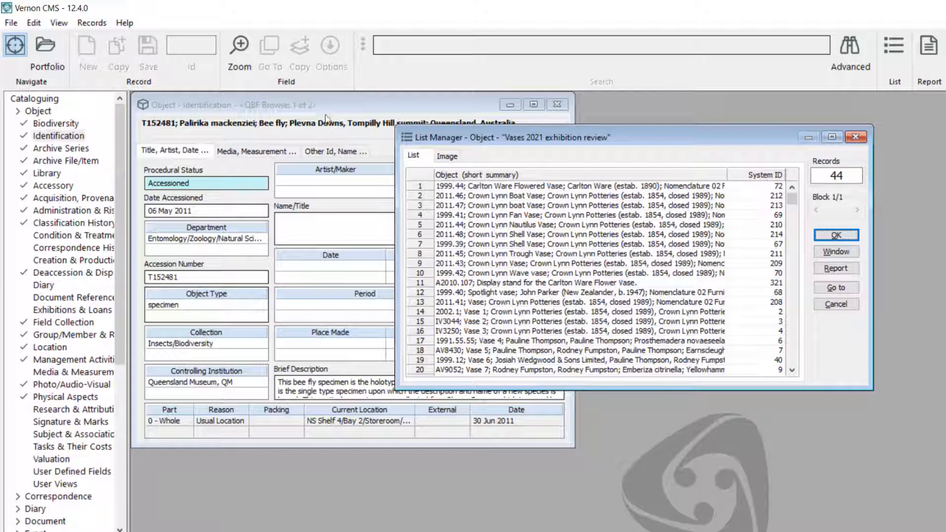
click(847, 237)
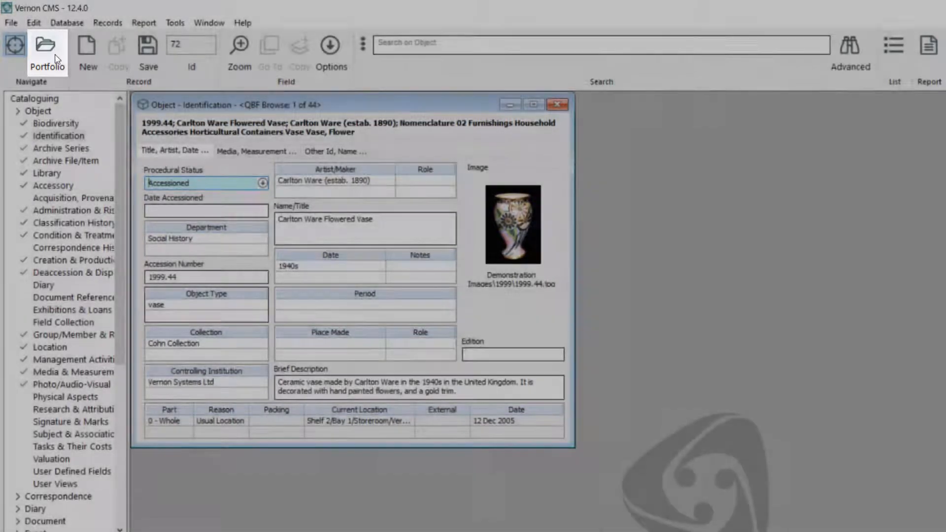
Open the portfolio of saved records, sort the Users/Collect folder by type and look through its entries.
click(46, 49)
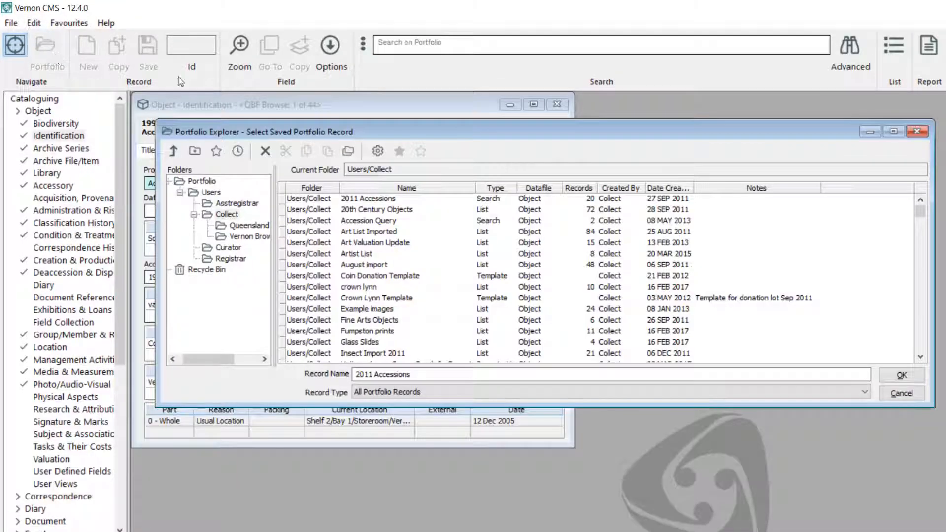
drag(920, 211, 922, 348)
double_click(428, 276)
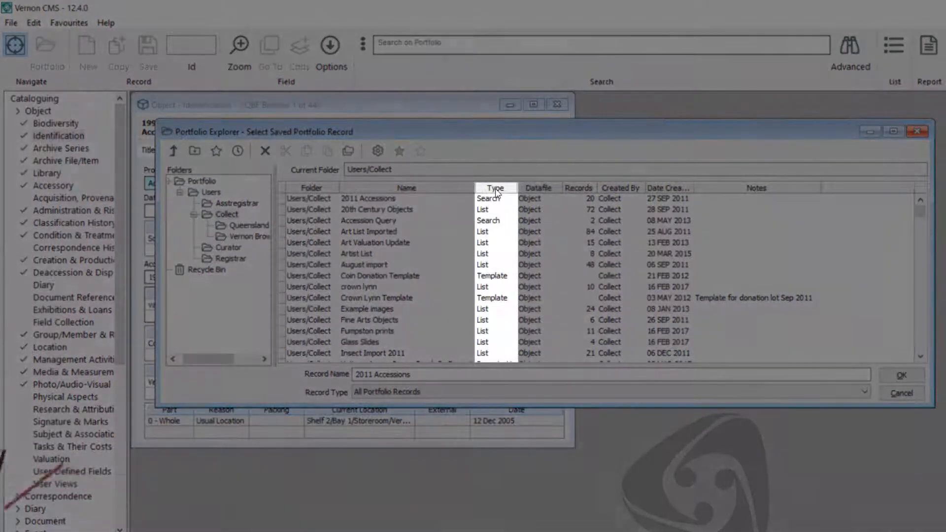
click(495, 188)
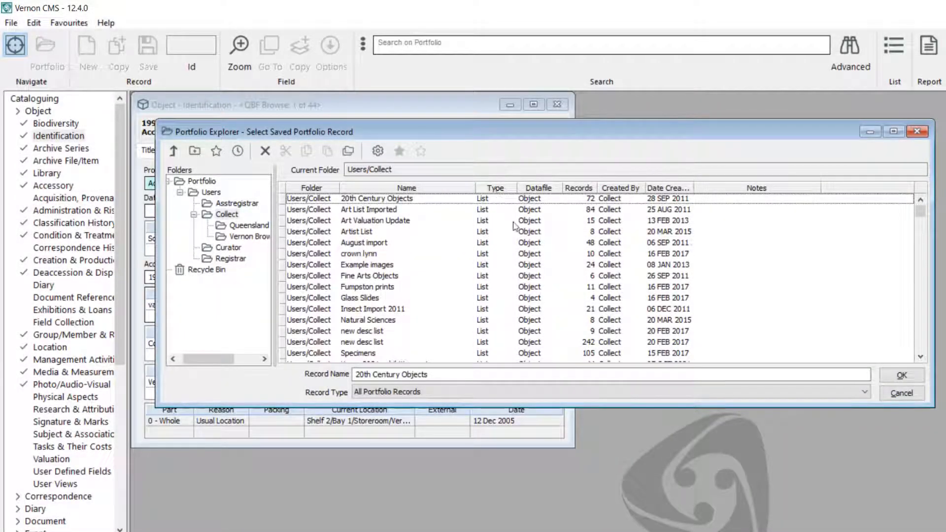
scroll(513, 226, down, 10)
scroll(513, 226, up, 10)
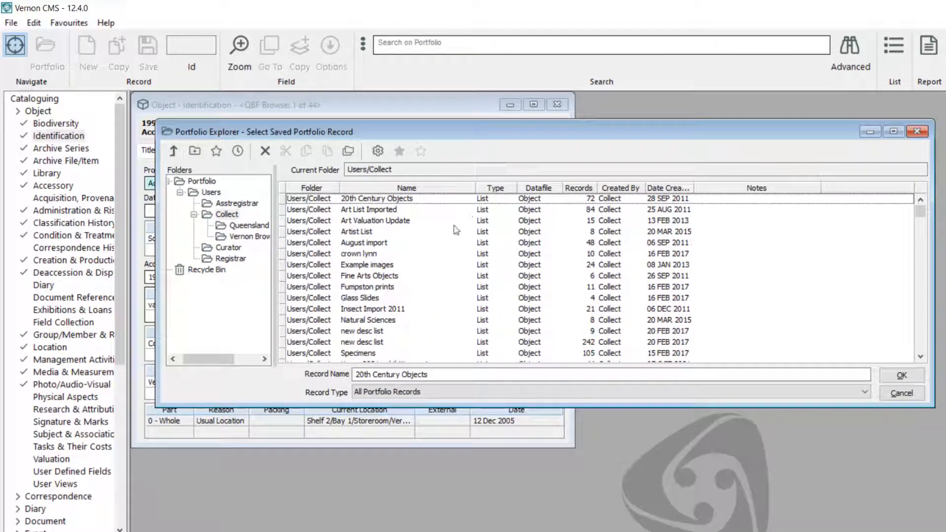
Delete the saved list "crown lynn" from Users/Collect and re-sort the folder's records by date created, creator and finally type.
click(378, 254)
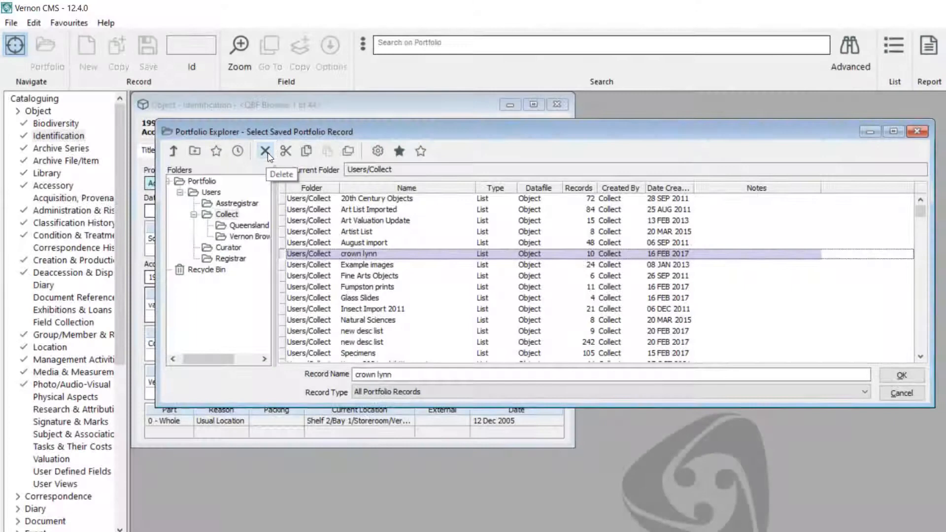
click(267, 156)
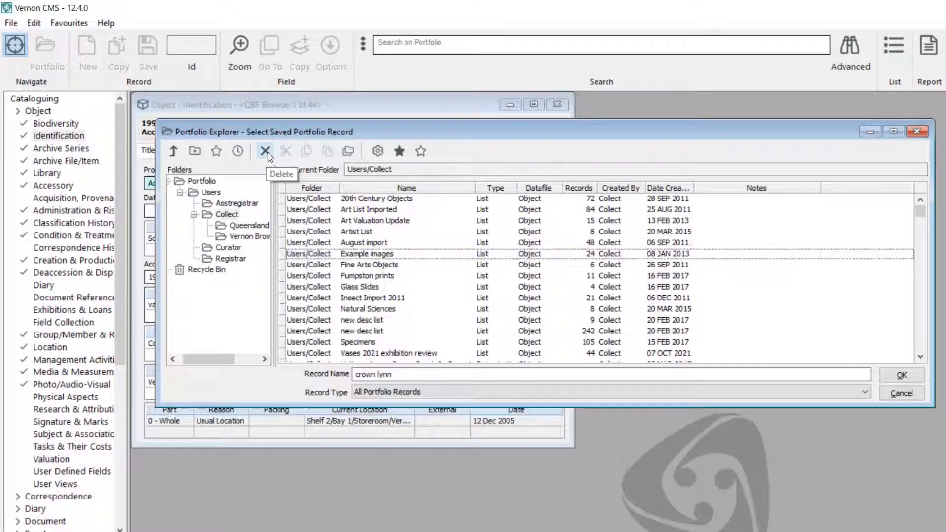
click(668, 189)
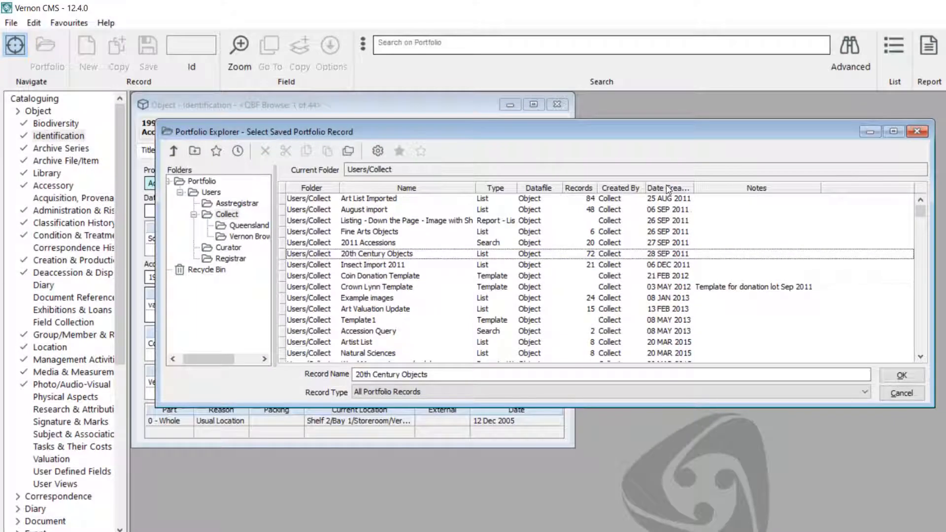
click(630, 187)
click(500, 188)
Set the access restriction of the "Vases 2021 exhibition review" list to Modify so other users can modify the entry.
scroll(481, 212, down, 3)
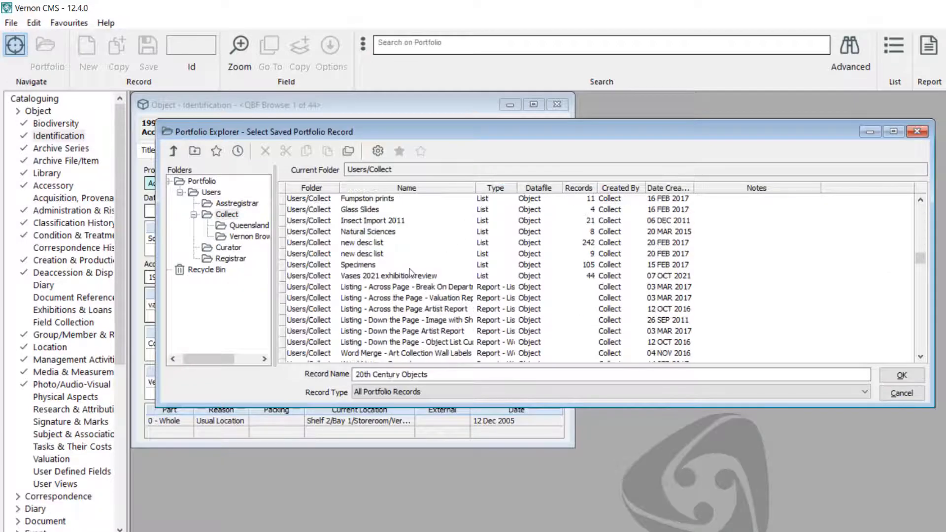
click(410, 275)
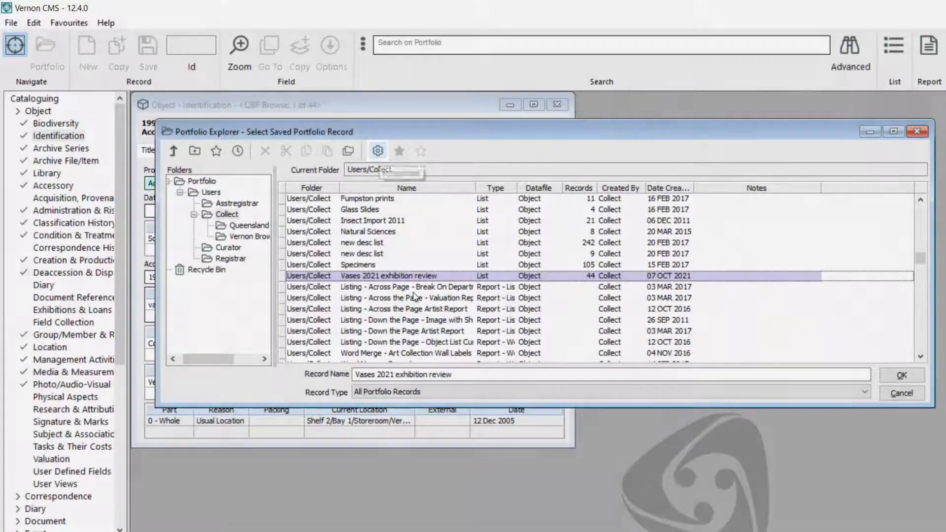
click(378, 151)
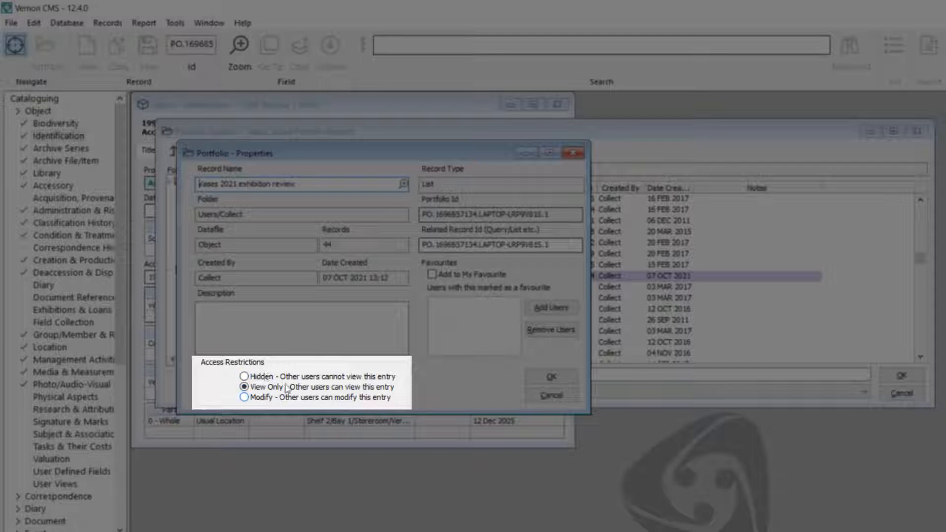
click(307, 399)
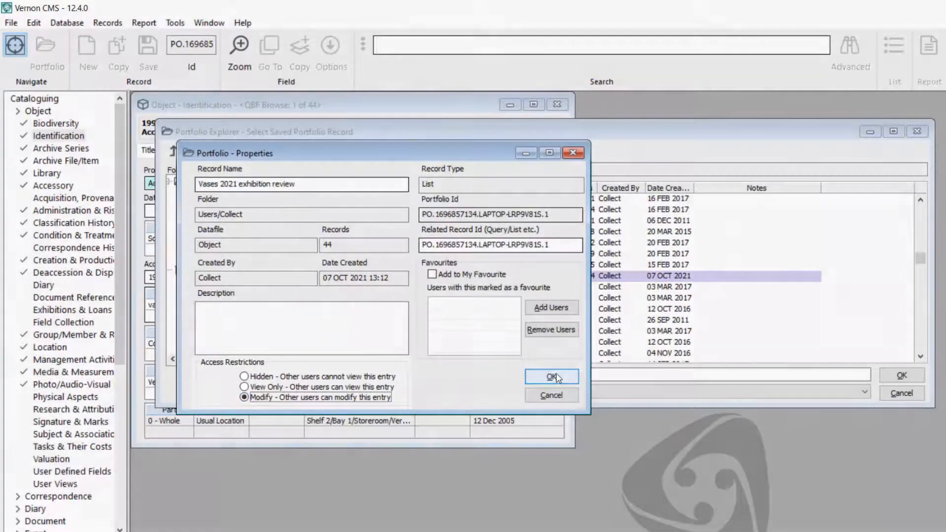
click(554, 377)
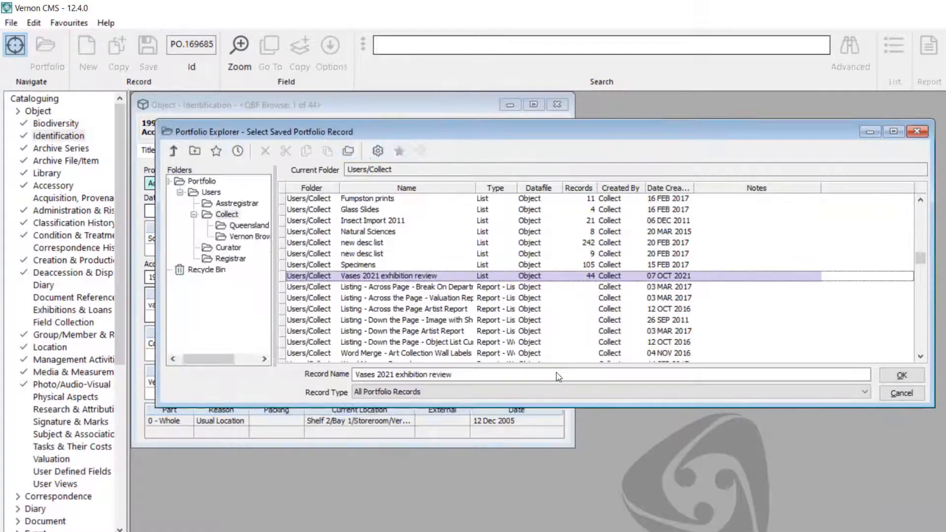
Move the "Vases 2021 exhibition review" list from Users/Collect into the Queensland Museum Data folder.
click(412, 255)
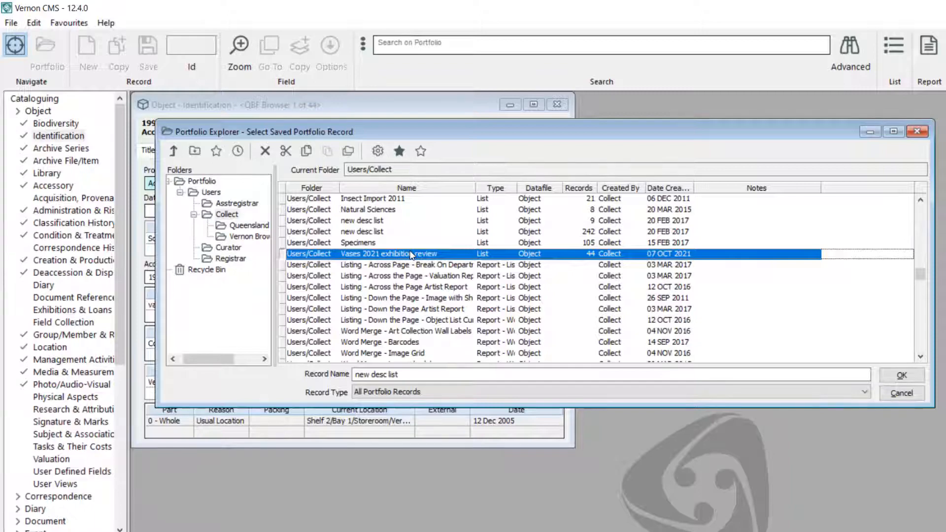
click(285, 152)
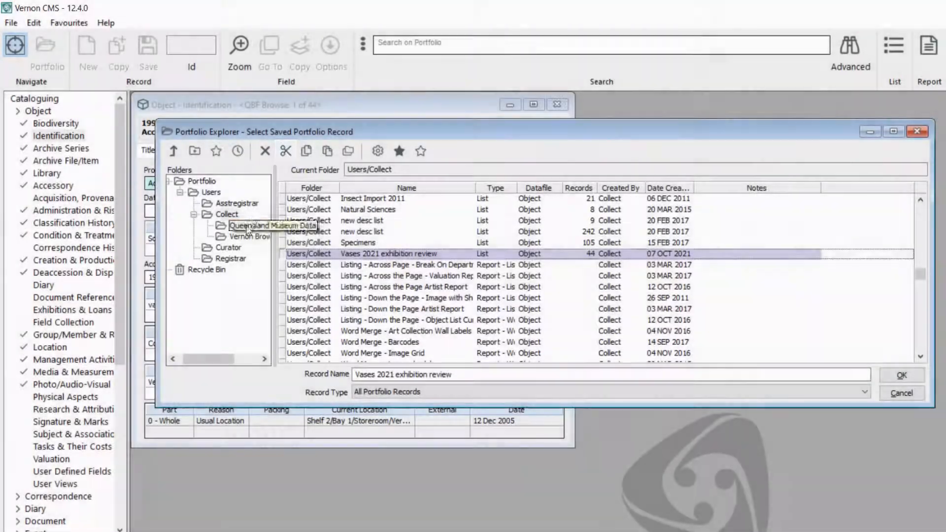
click(247, 226)
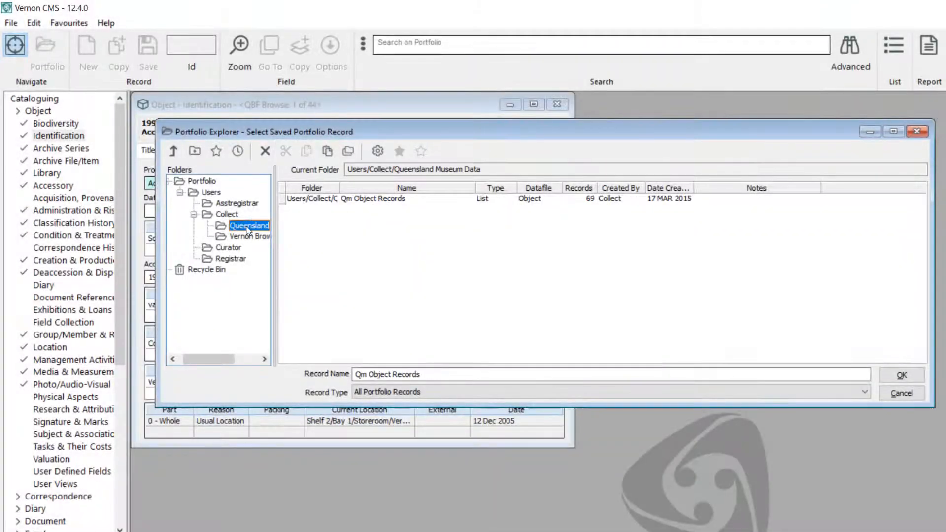
click(330, 217)
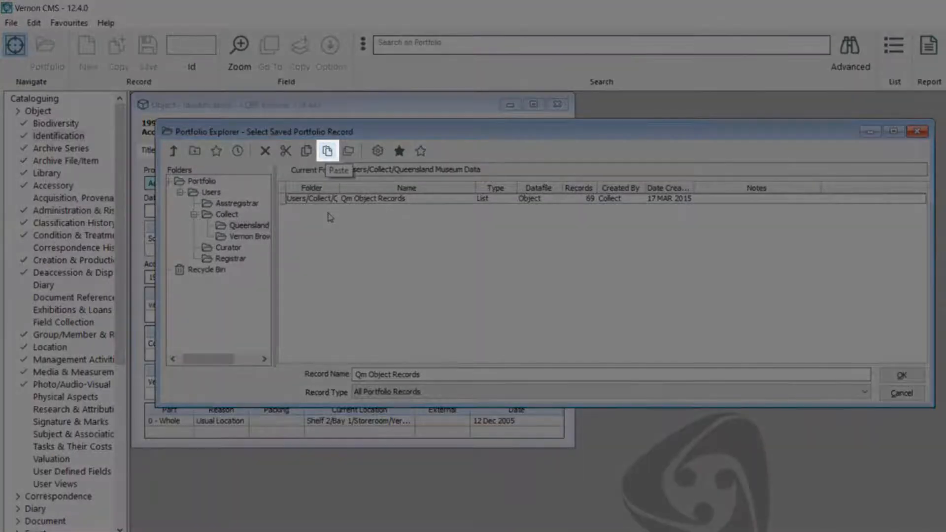
key(ctrl+v)
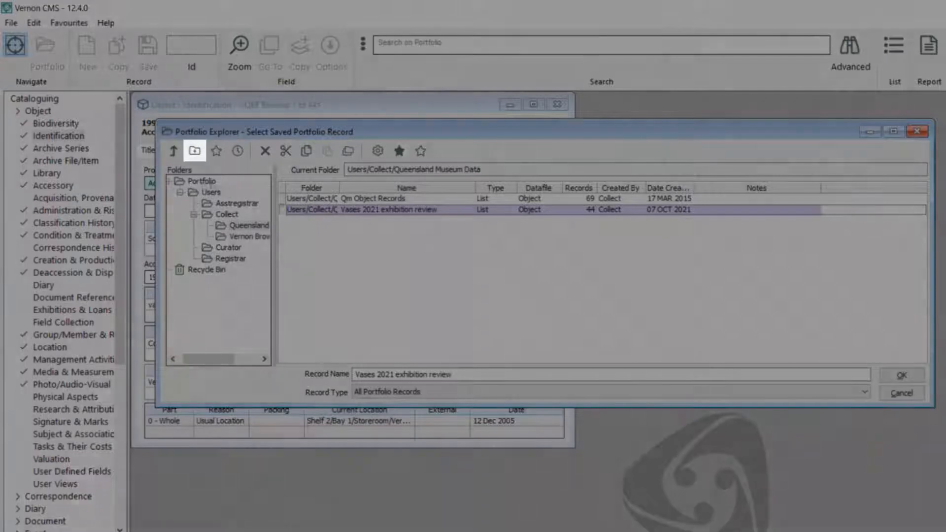
Create a folder named "Exhibitions" directly under Portfolio, view its contents and close the portfolio explorer.
click(202, 181)
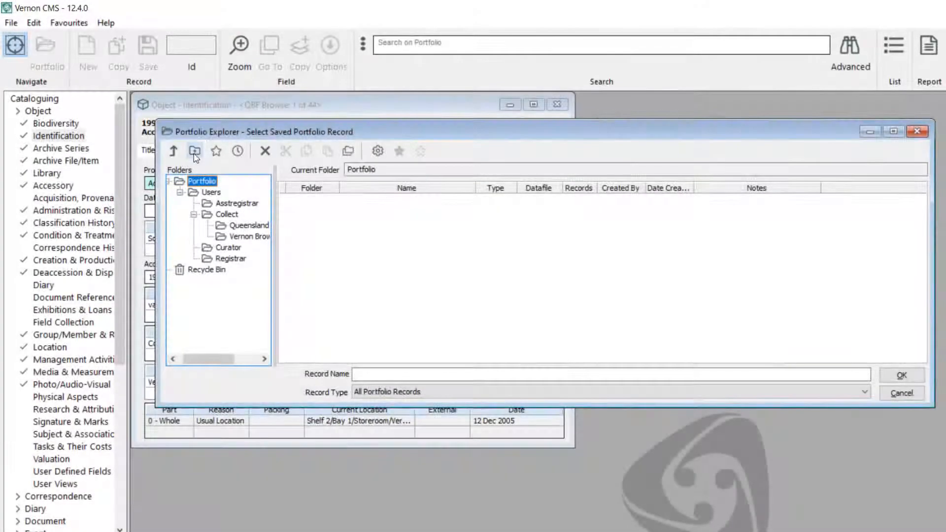
click(195, 150)
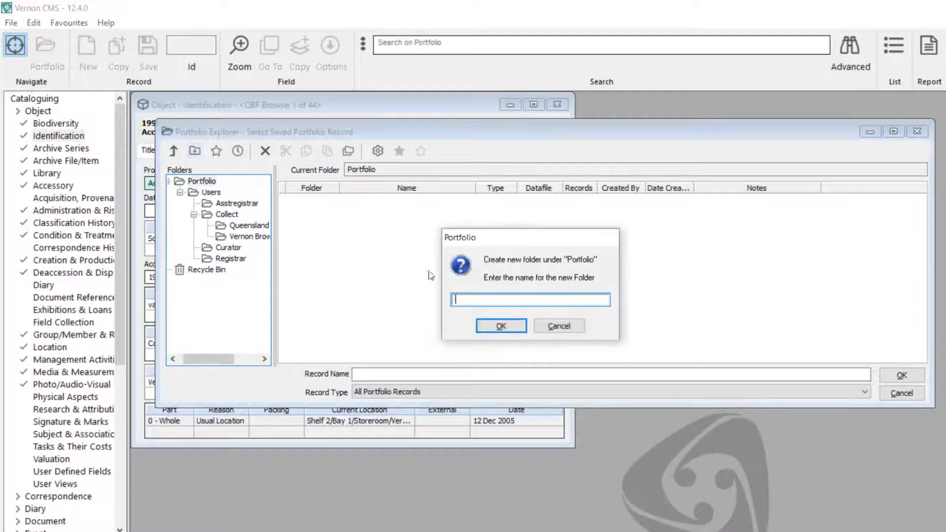
text(Exhibition)
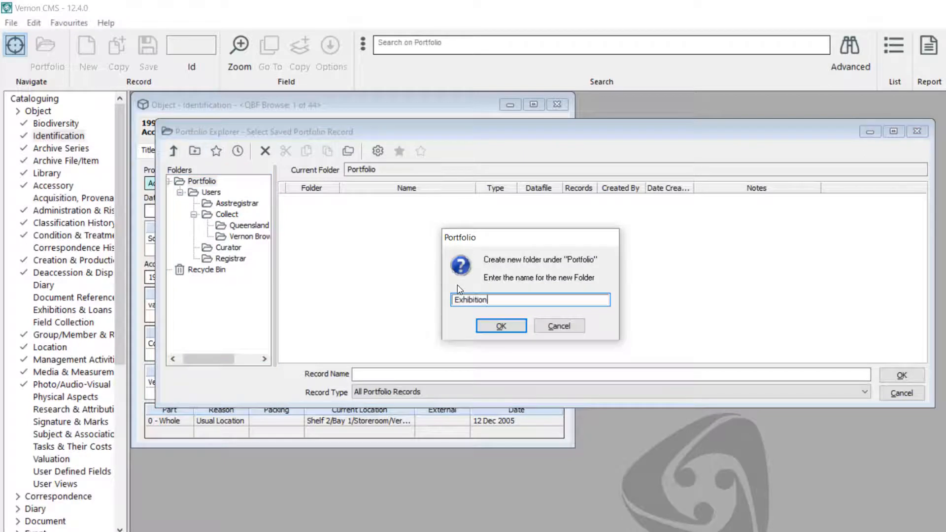
text(s)
click(501, 325)
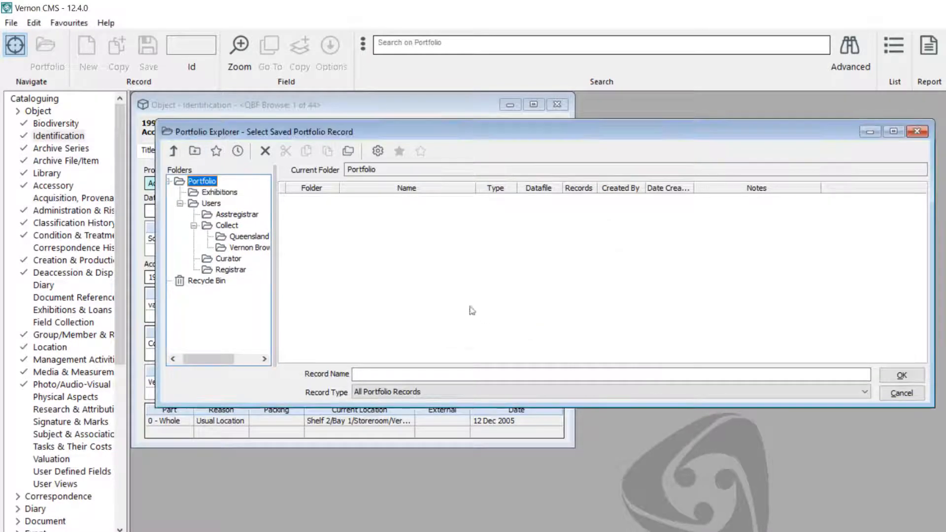
click(227, 195)
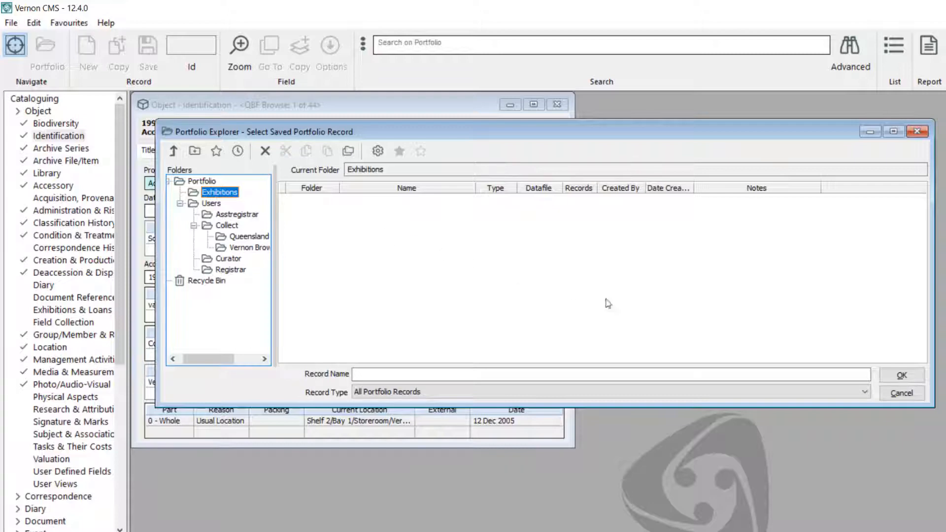
click(911, 393)
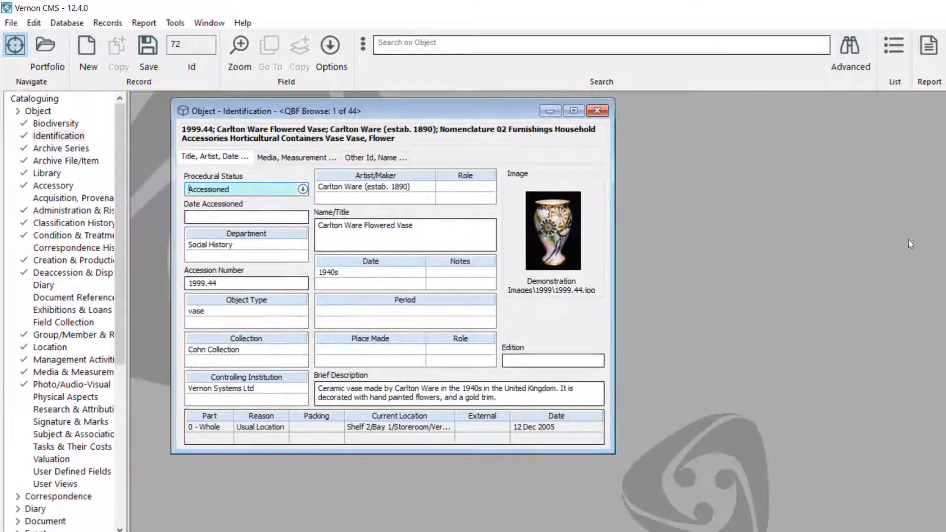
Open the browsed vase records in the list manager and choose "20th Century Objects" as the saved list to combine with them.
click(894, 45)
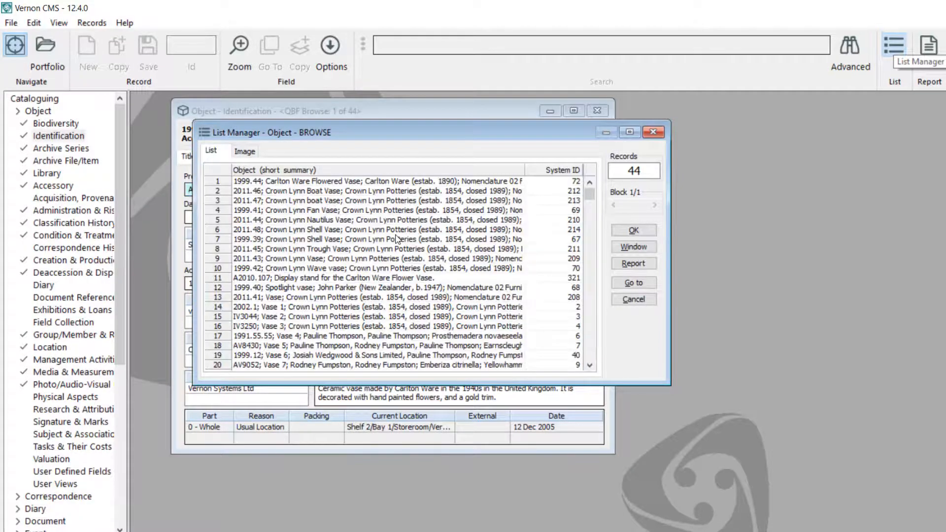
click(96, 27)
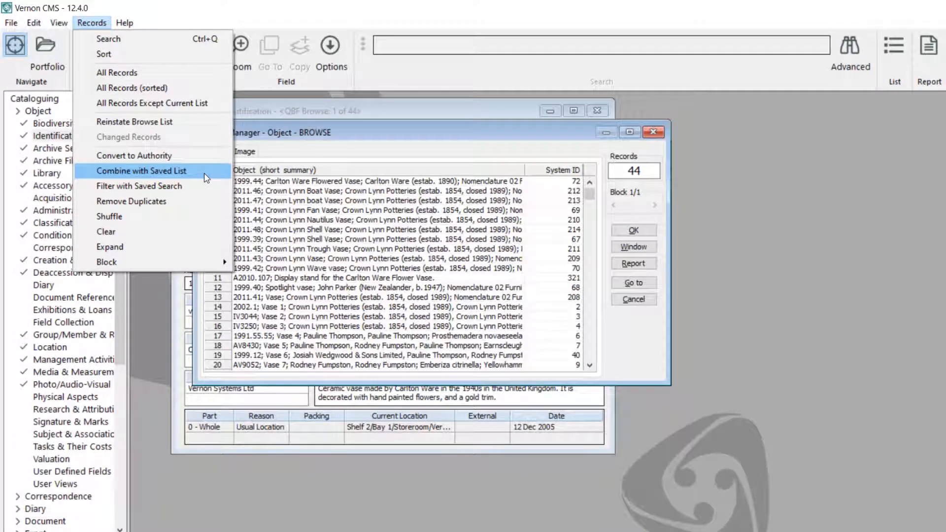
click(204, 174)
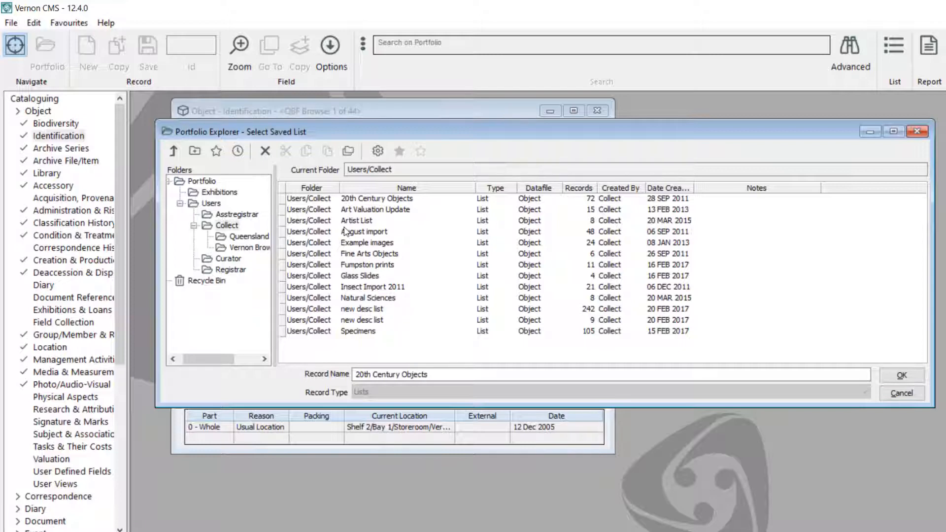
click(386, 202)
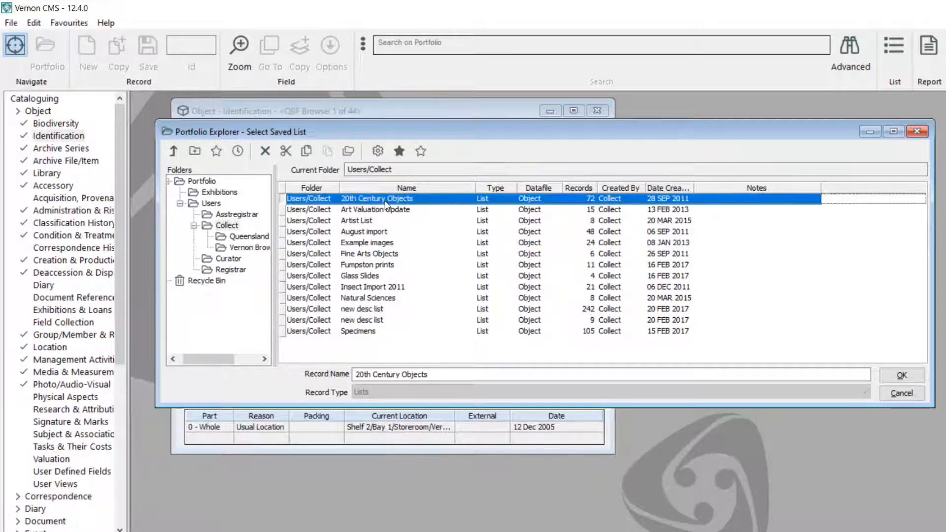
click(902, 375)
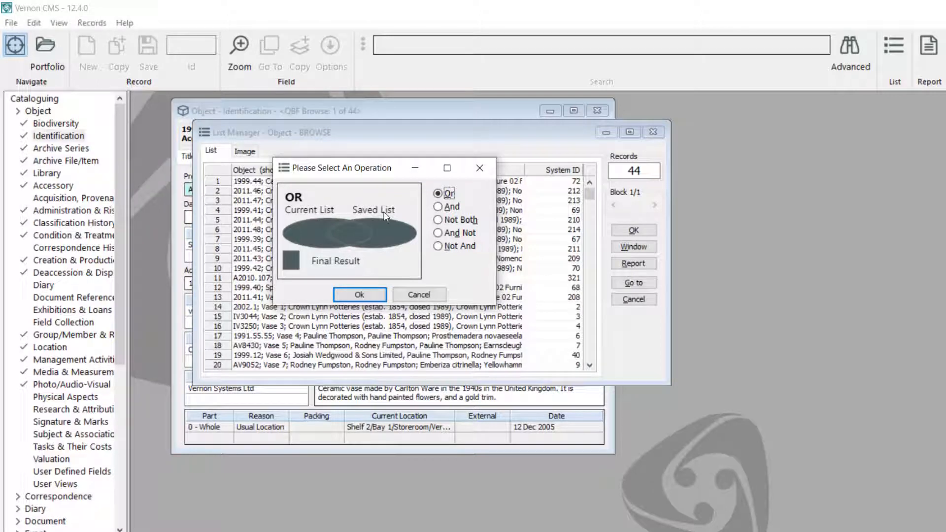
Preview the And, Not Both, And Not and Not And operations, and combine the two lists using Or.
click(438, 207)
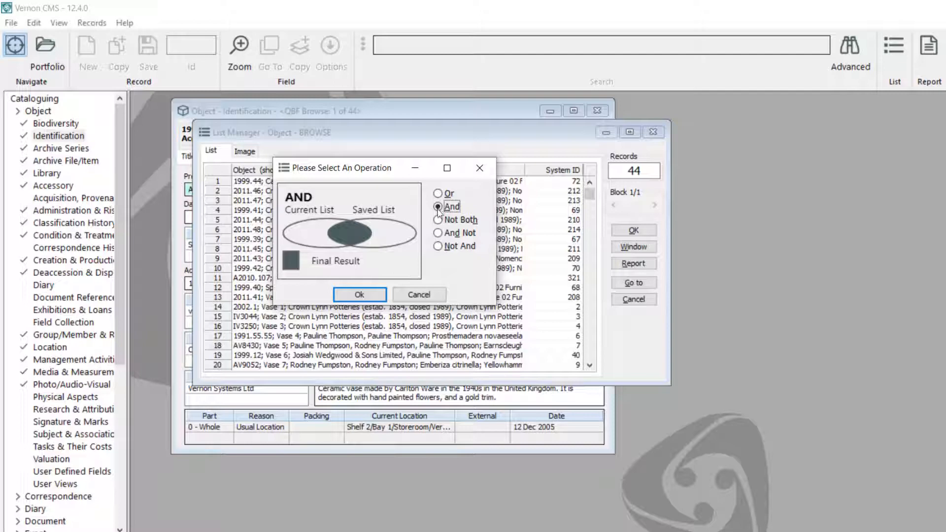
click(439, 221)
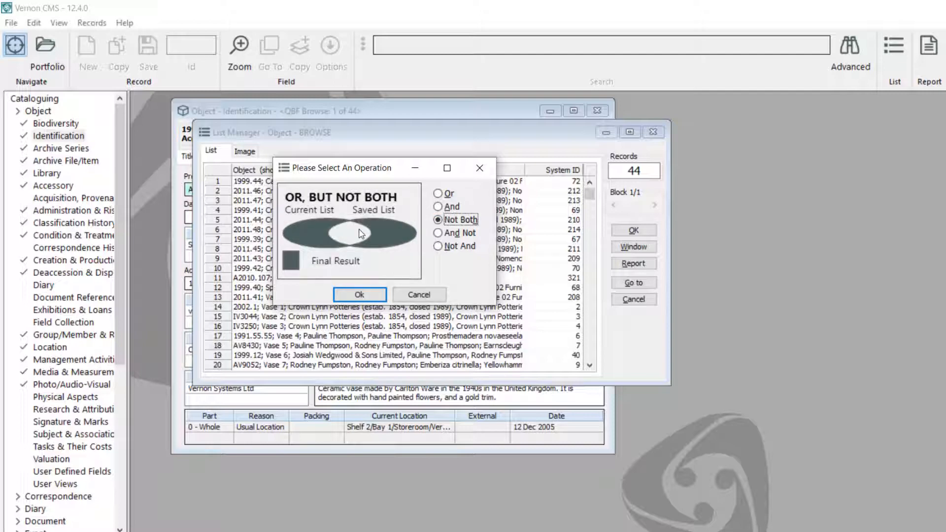
click(438, 233)
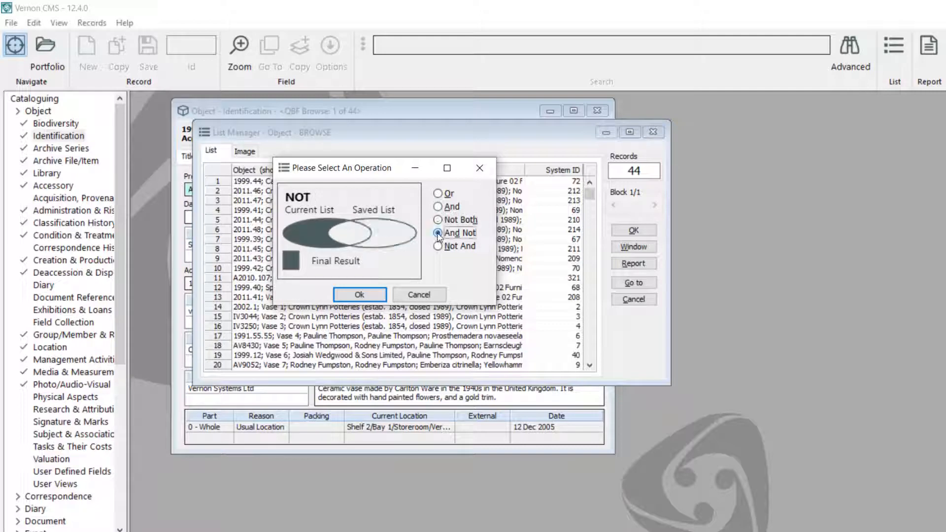
click(438, 245)
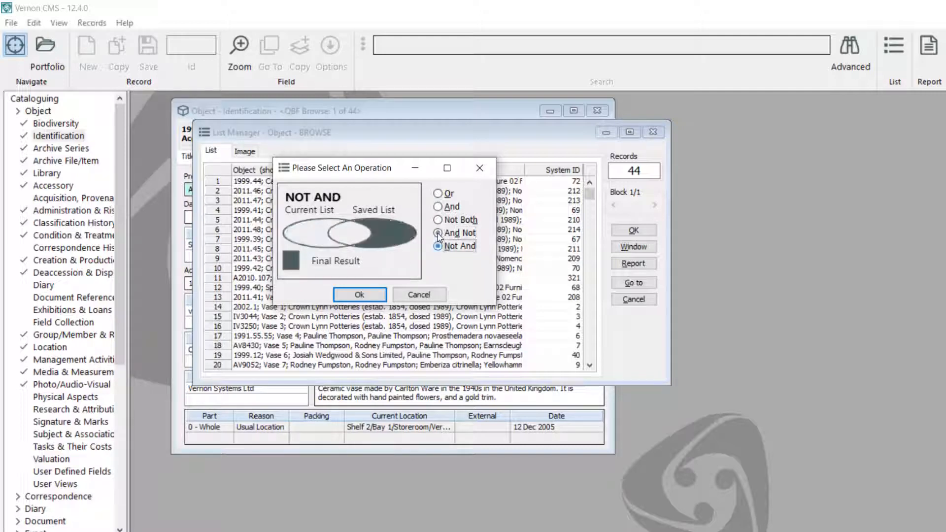
click(445, 195)
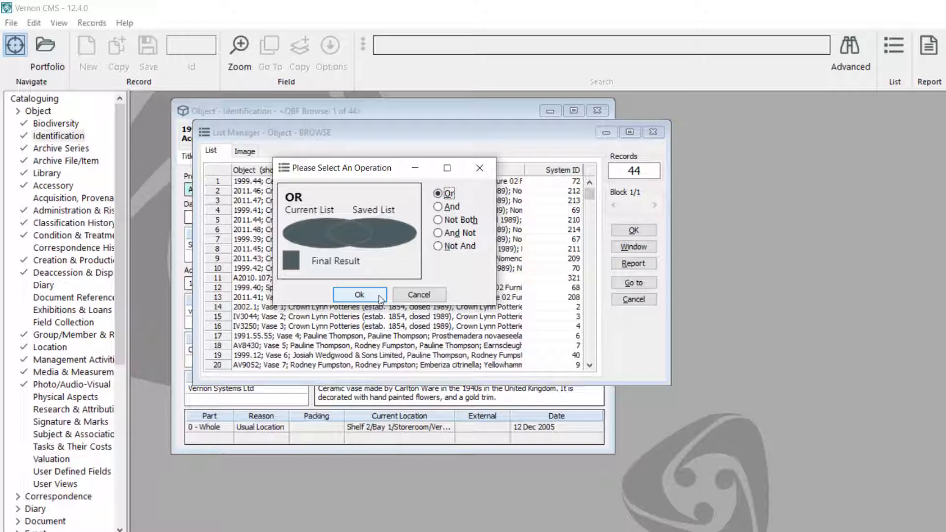
click(359, 295)
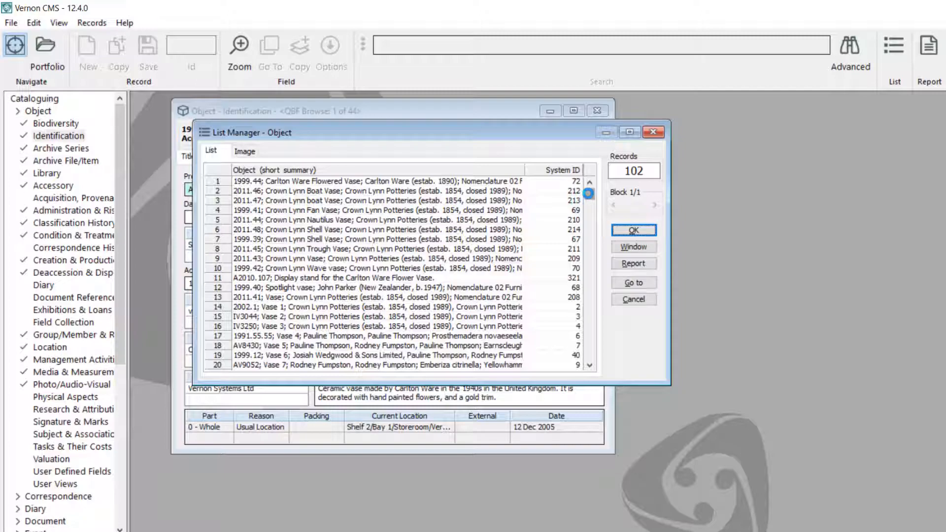
Look through the combined object list from its first to its last record and back among the vase records.
scroll(588, 194, down, 20)
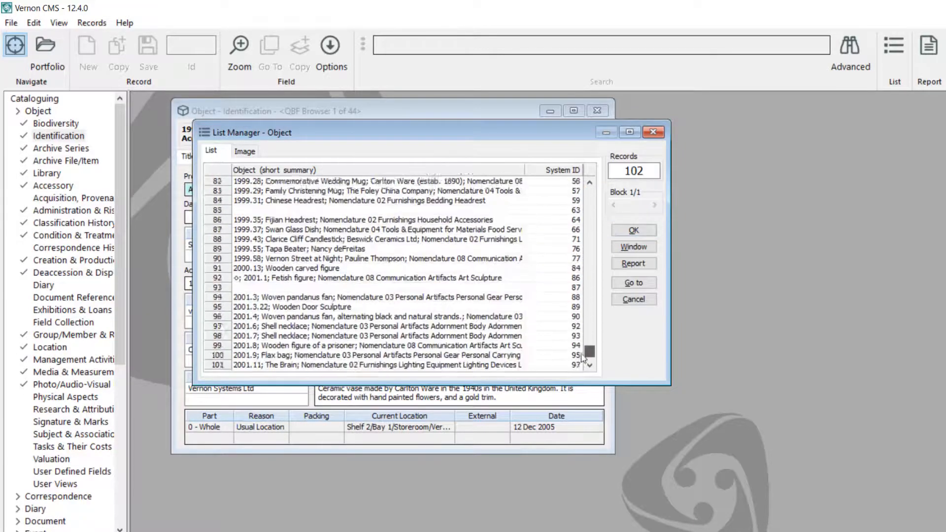
drag(579, 336, 603, 356)
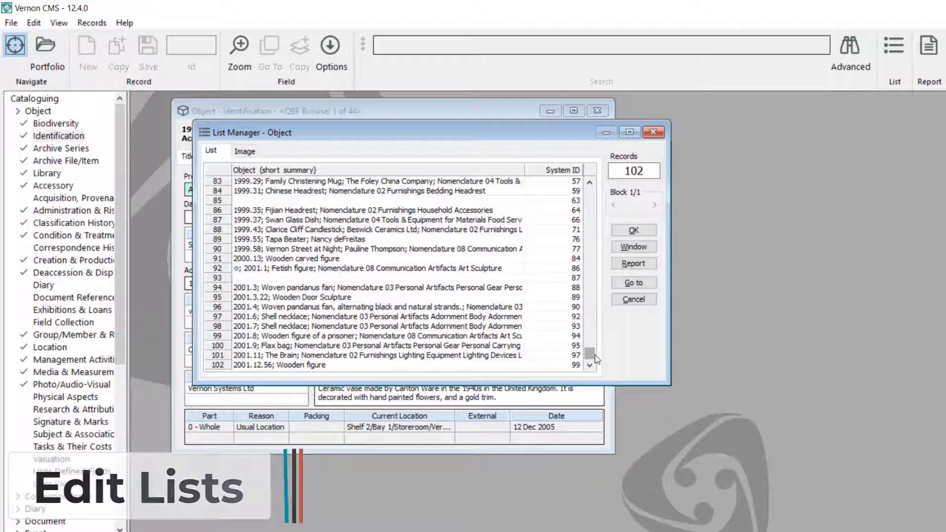
scroll(594, 358, up, 1)
scroll(594, 358, down, 1)
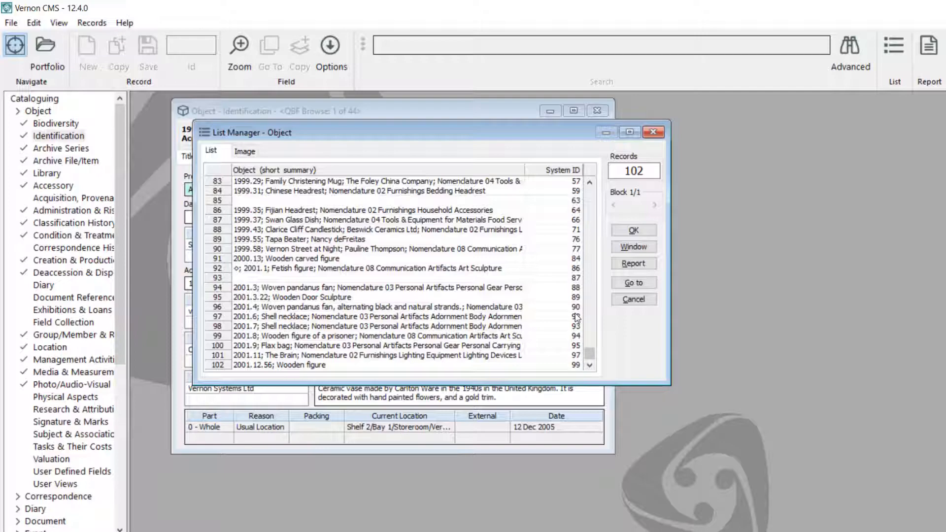
scroll(577, 317, up, 20)
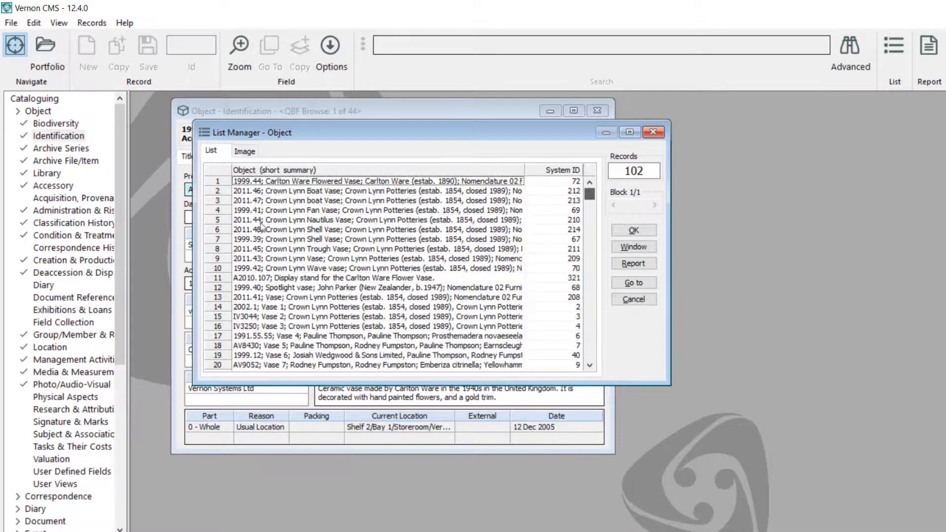
scroll(223, 215, down, 1)
scroll(223, 215, down, 14)
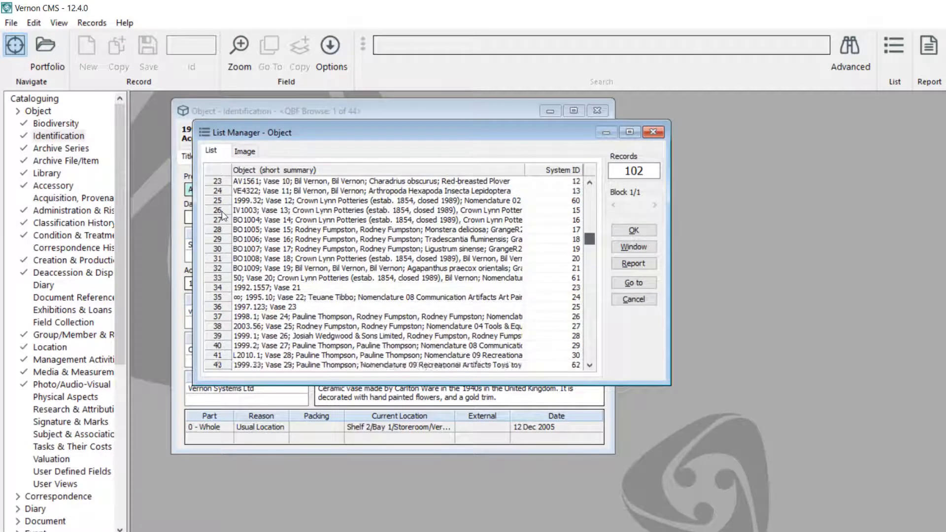
Remove the eight records with blank summaries, system IDs 31, 33, 38, 42, 46, 47, 63 and 87, from the combined object list.
click(224, 210)
shift+click(224, 220)
ctrl+click(225, 249)
ctrl+click(224, 268)
ctrl+click(225, 307)
ctrl+click(224, 316)
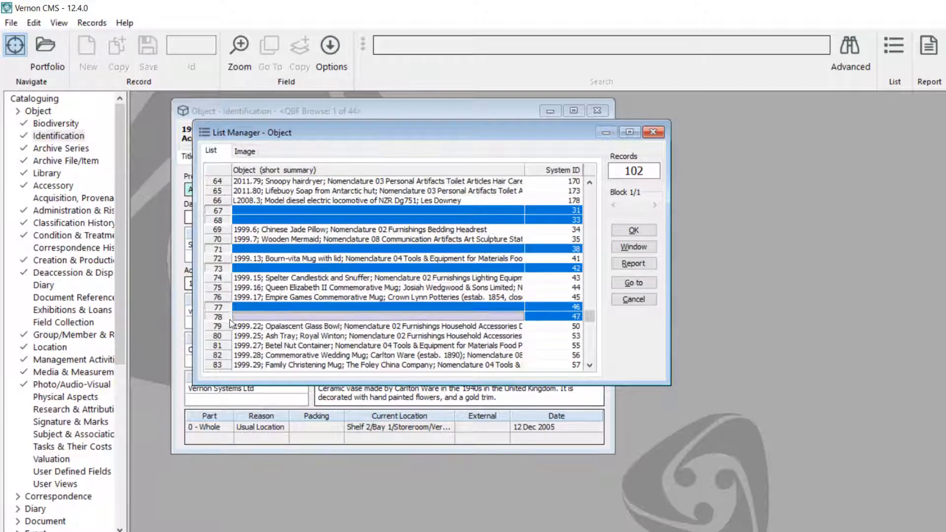
scroll(590, 320, down, 2)
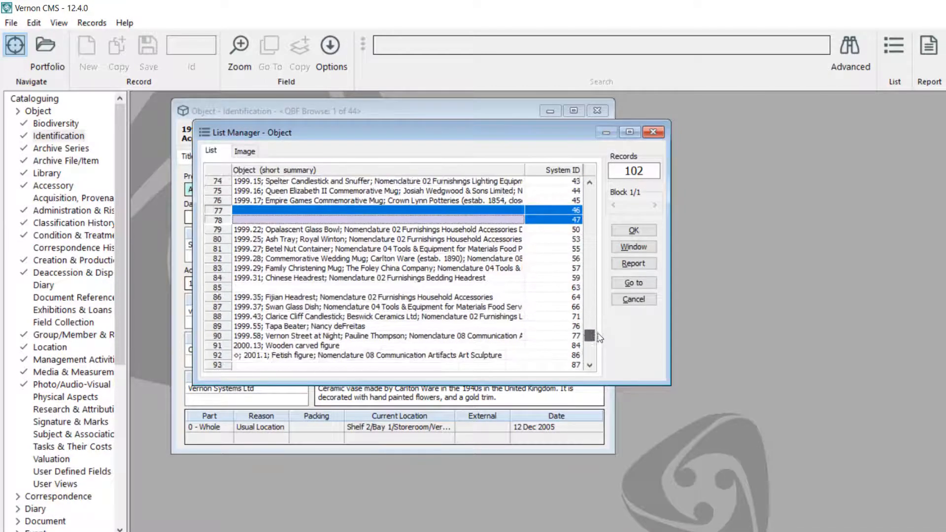
ctrl+click(345, 298)
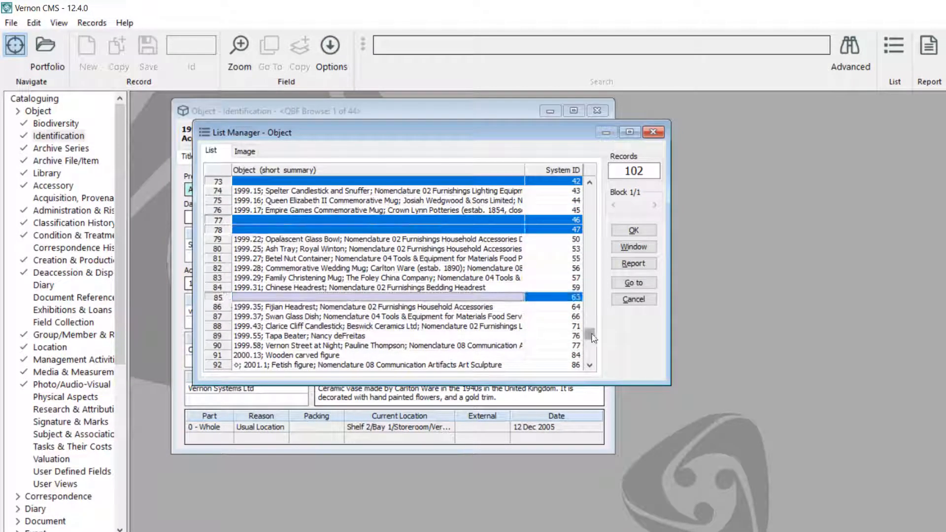
scroll(590, 337, down, 3)
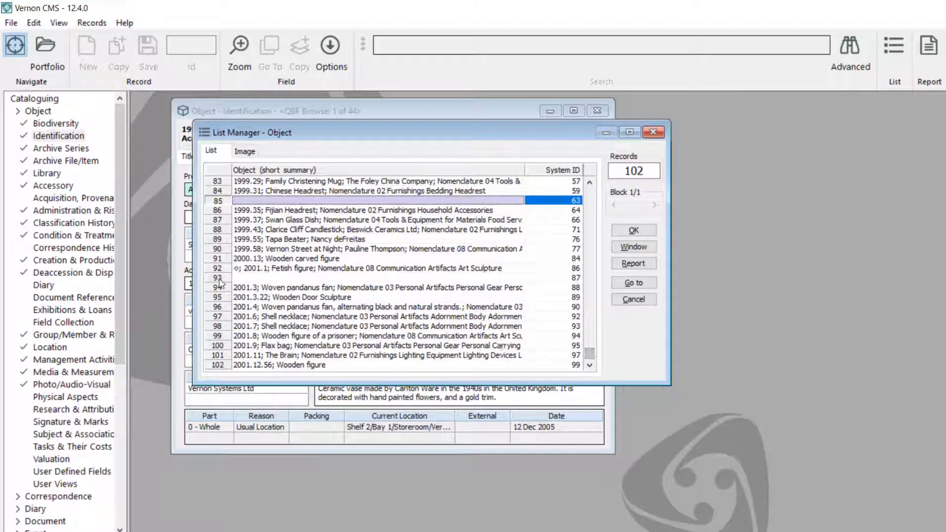
ctrl+click(264, 278)
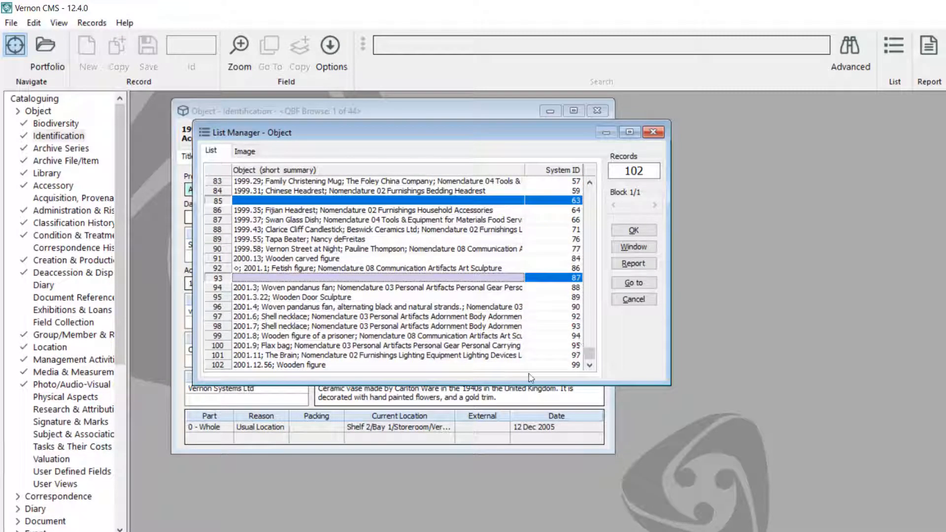
click(34, 23)
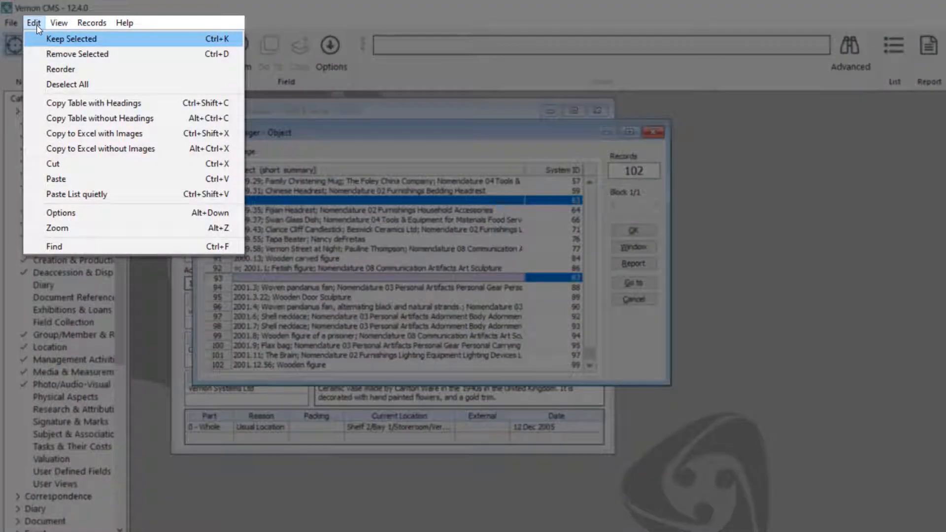
key(Down)
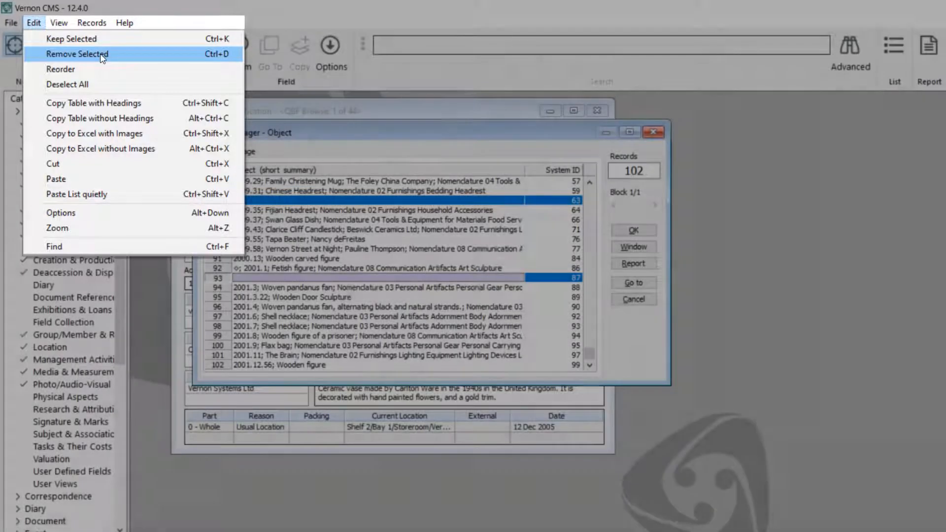
click(102, 57)
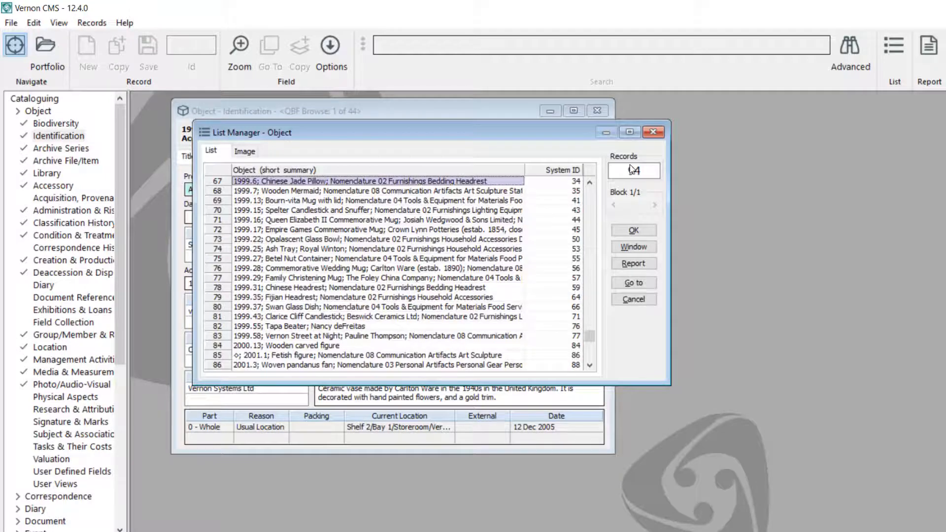
Review the remaining object records from the start of the list to its end and return to the first record.
click(433, 240)
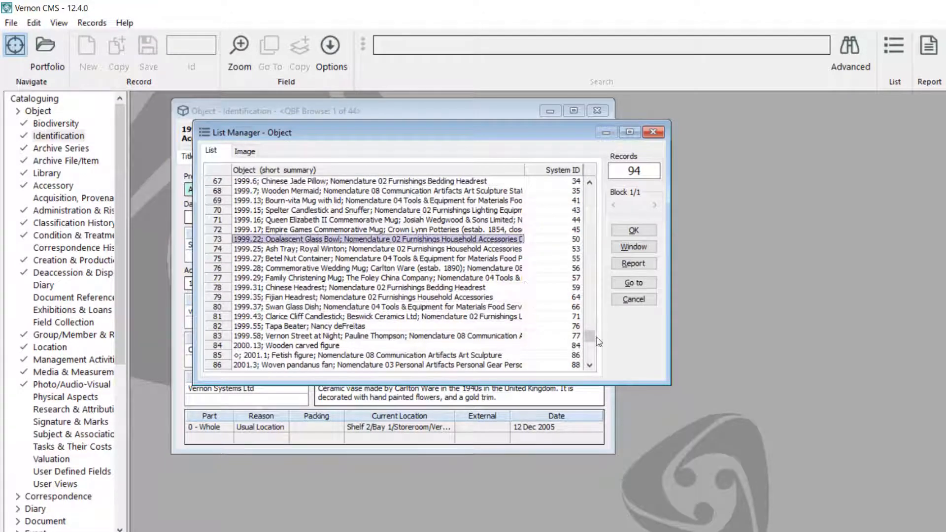
drag(598, 340, 595, 191)
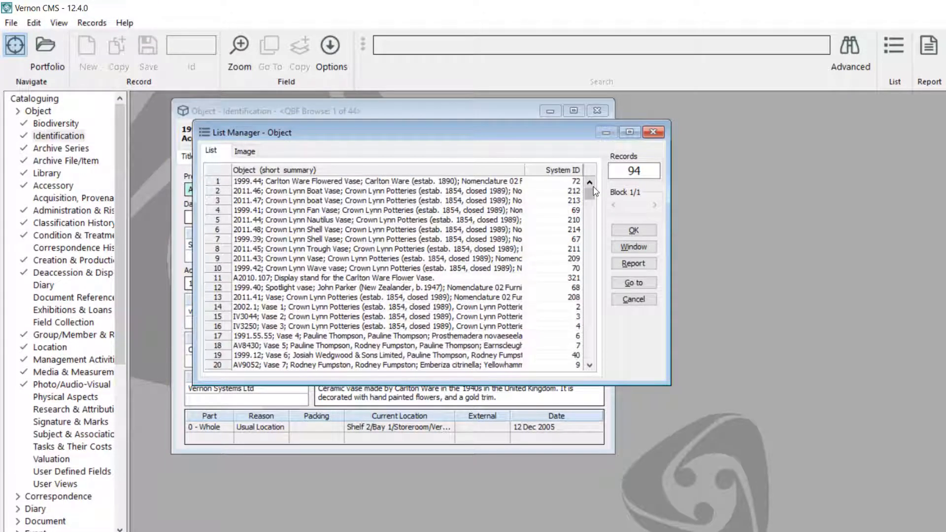
scroll(312, 200, down, 9)
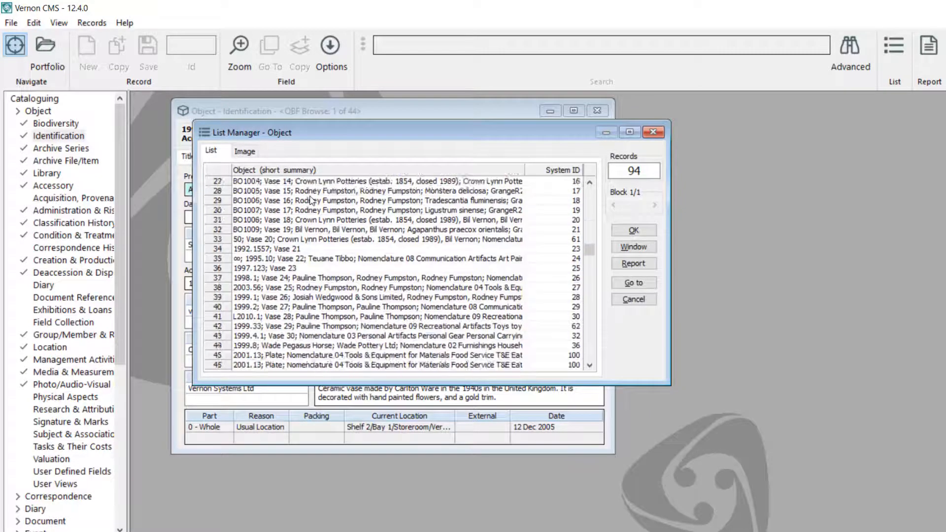
scroll(312, 199, down, 12)
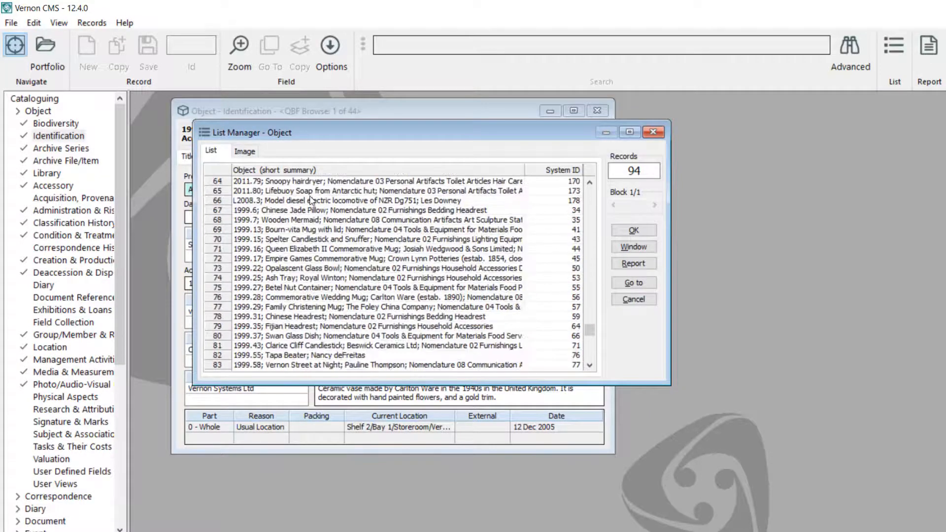
scroll(312, 200, down, 4)
drag(590, 354, 591, 196)
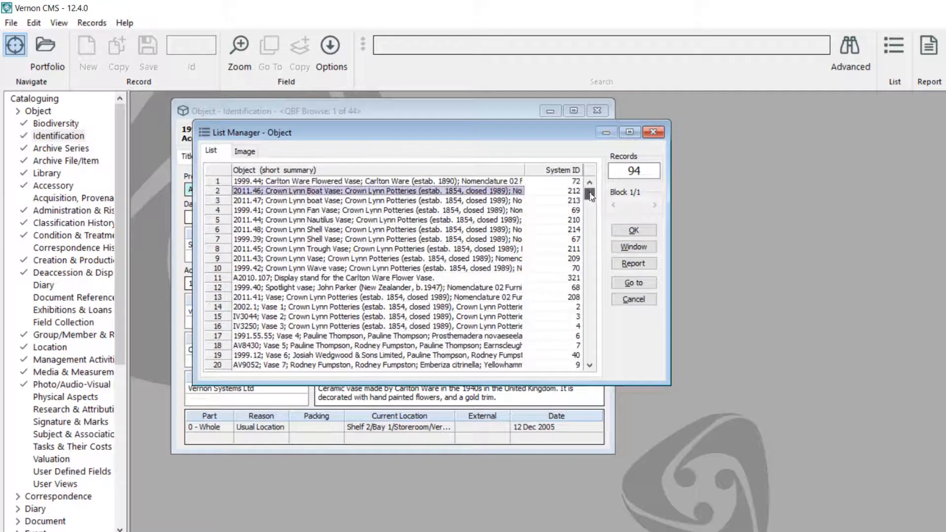
click(431, 185)
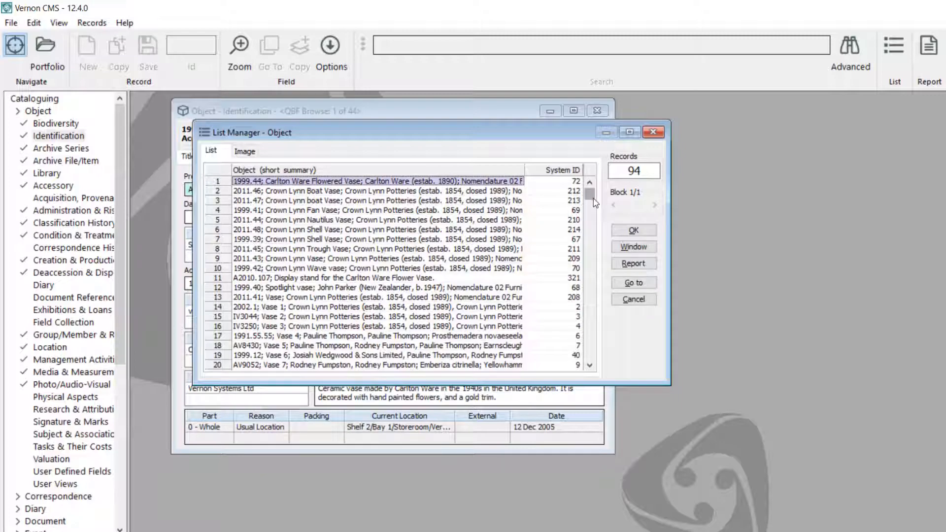
Search for "book" in a new row at the end of the list and add object 2006.1.1, Alphabet of objects.
drag(594, 200, 597, 367)
click(364, 297)
key(End)
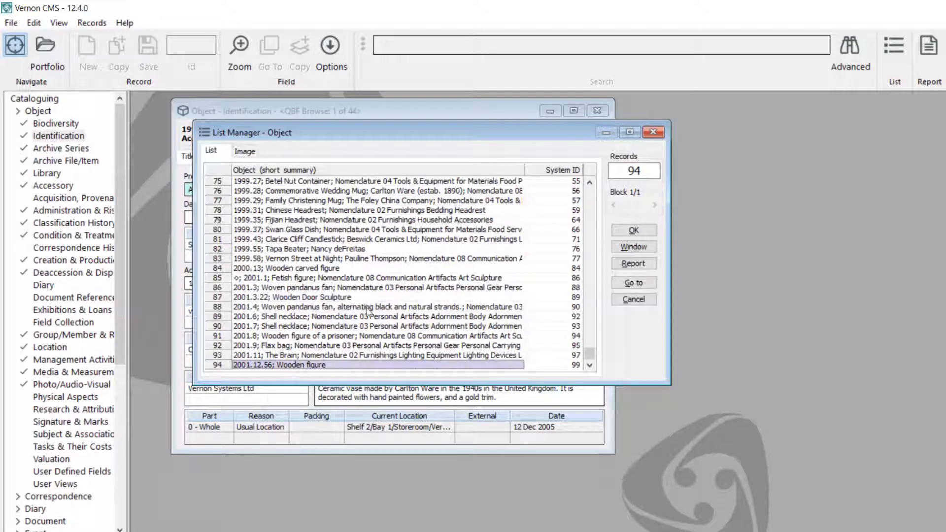
key(Down)
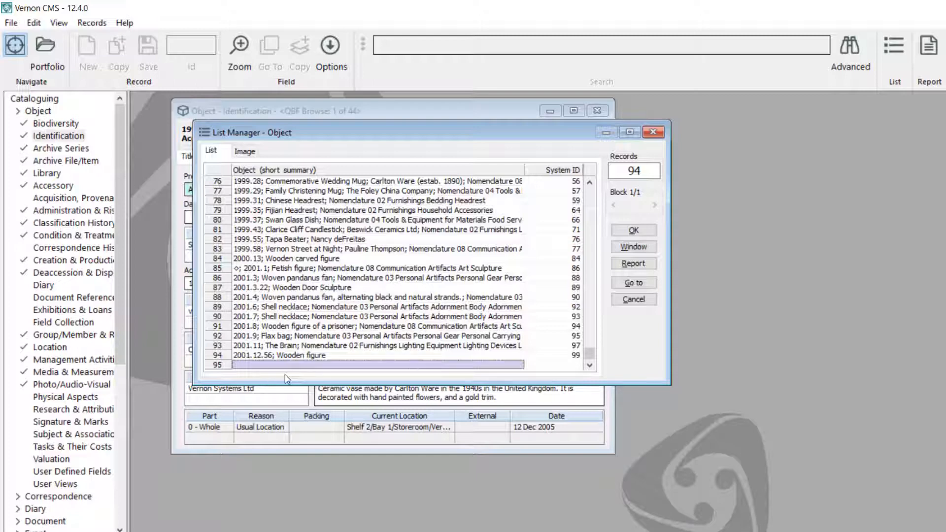
text(book)
key(Return)
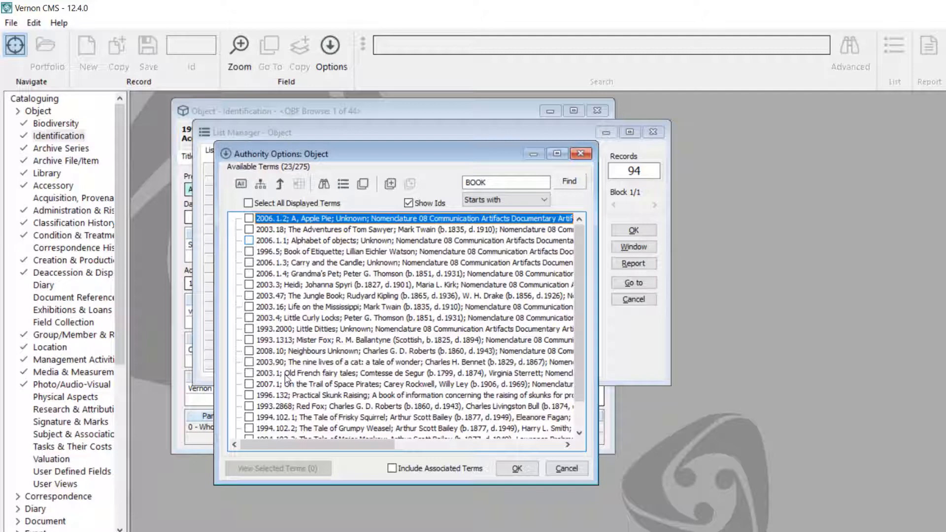
click(249, 240)
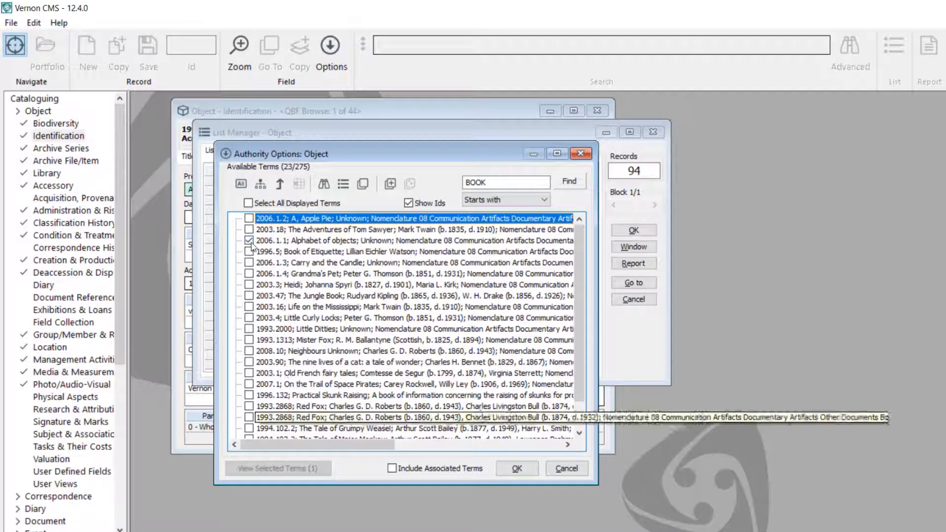
click(517, 468)
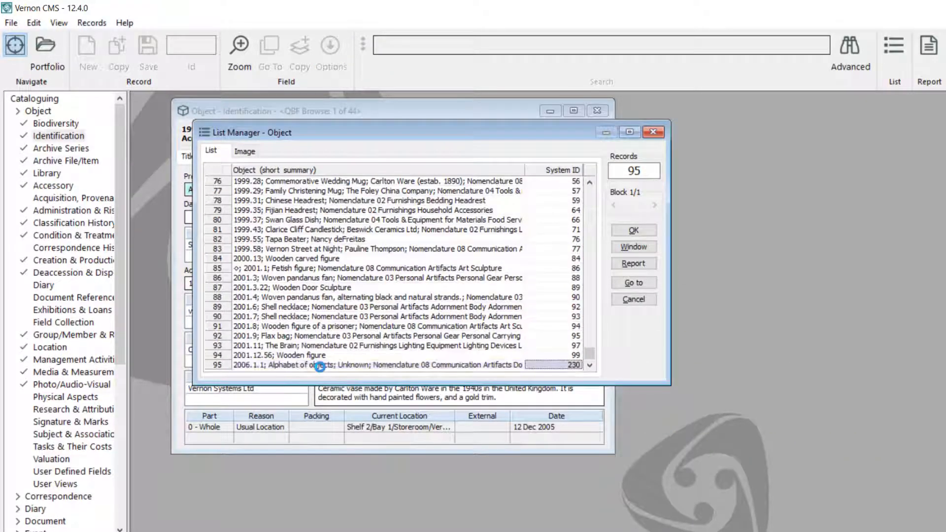
Look up 2008.10 in another new row at the list's end and add the Pacific Story object.
click(321, 365)
key(Down)
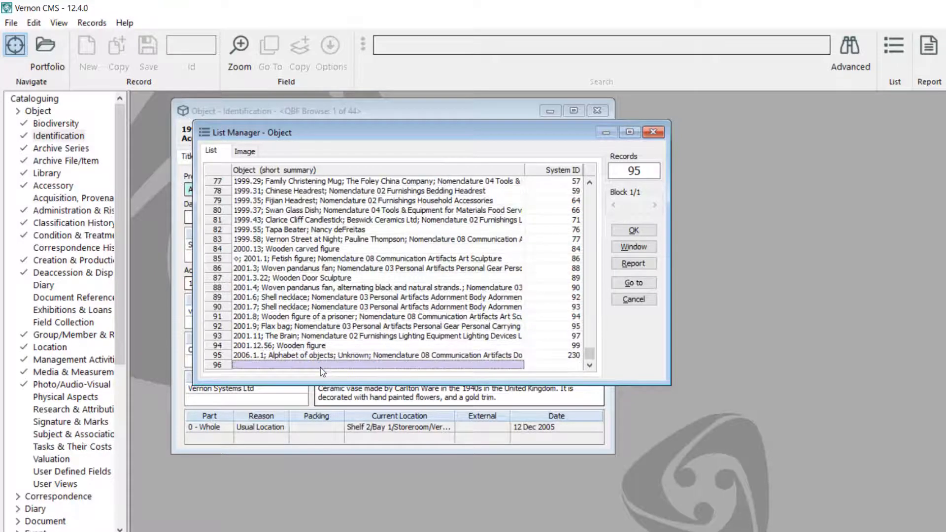
text(2008.10)
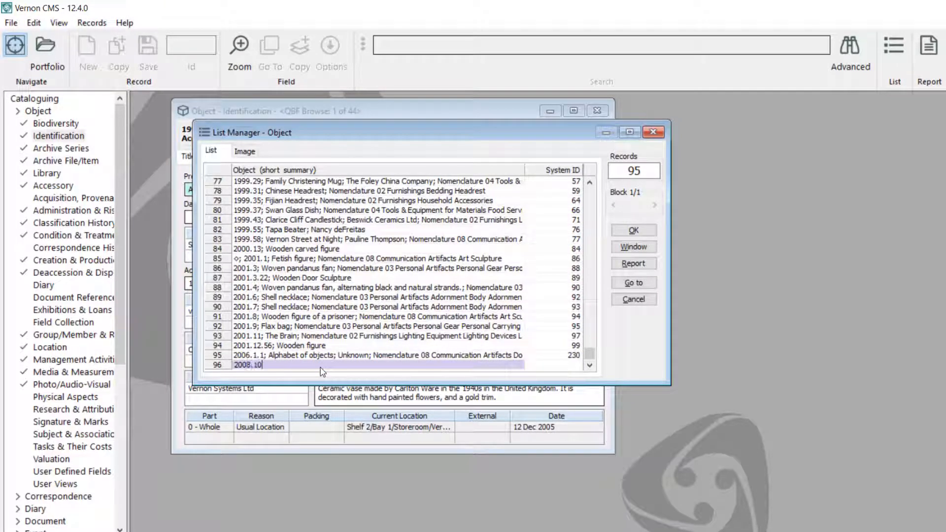
key(Return)
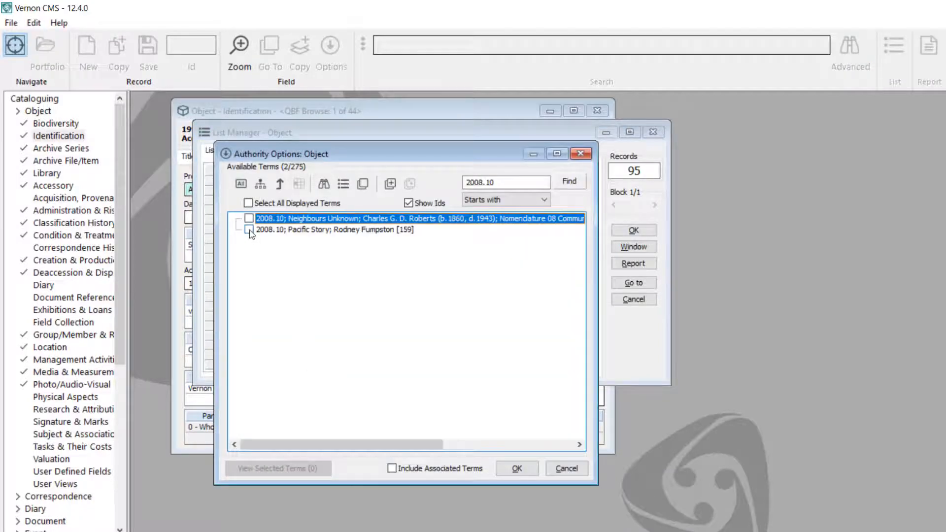
click(249, 230)
click(521, 468)
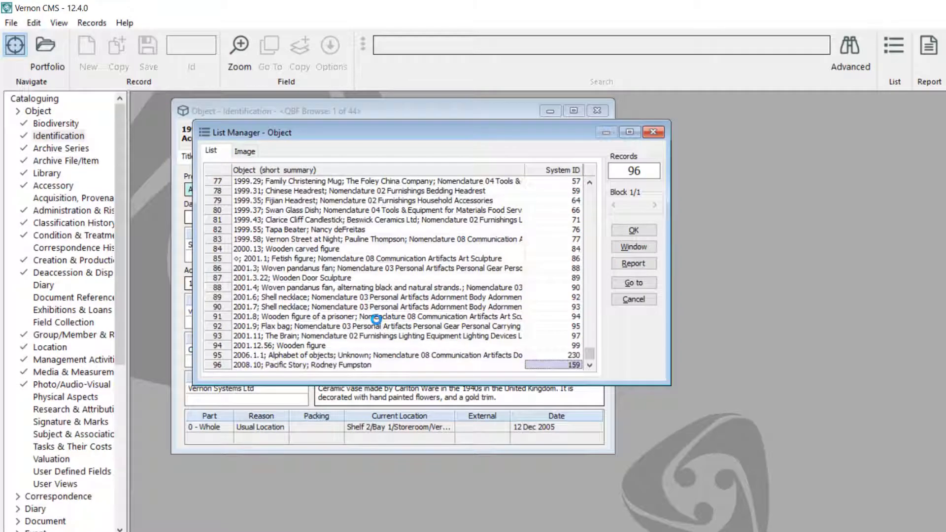
click(368, 366)
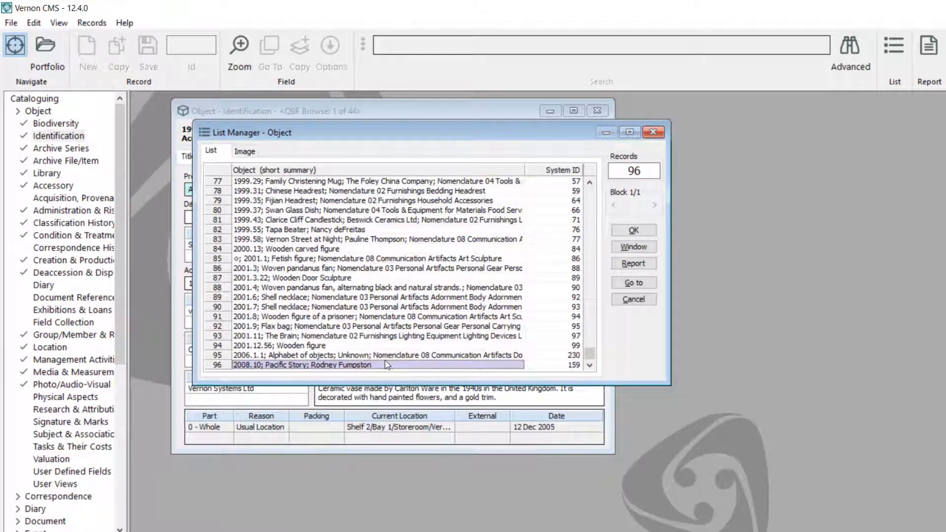
Leave the combined list, clear the object window to a new entry and open an empty list manager.
key(Escape)
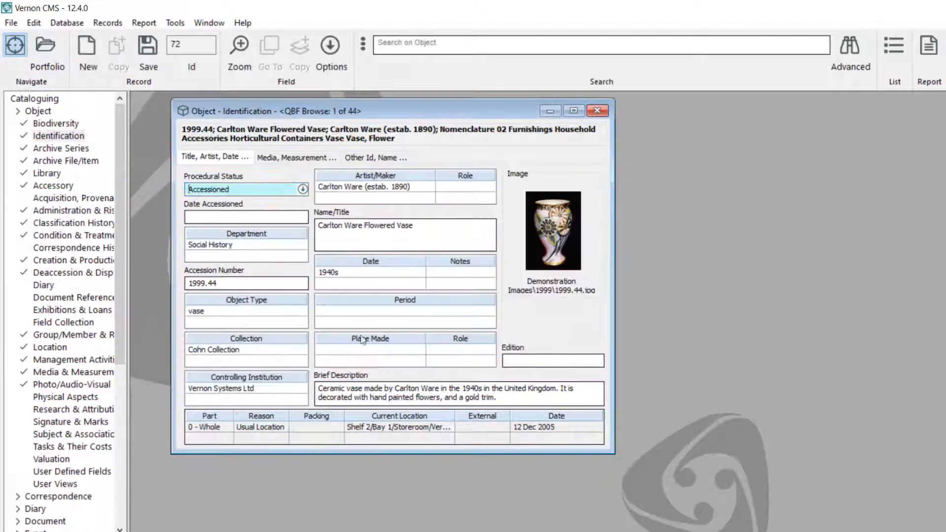
click(82, 51)
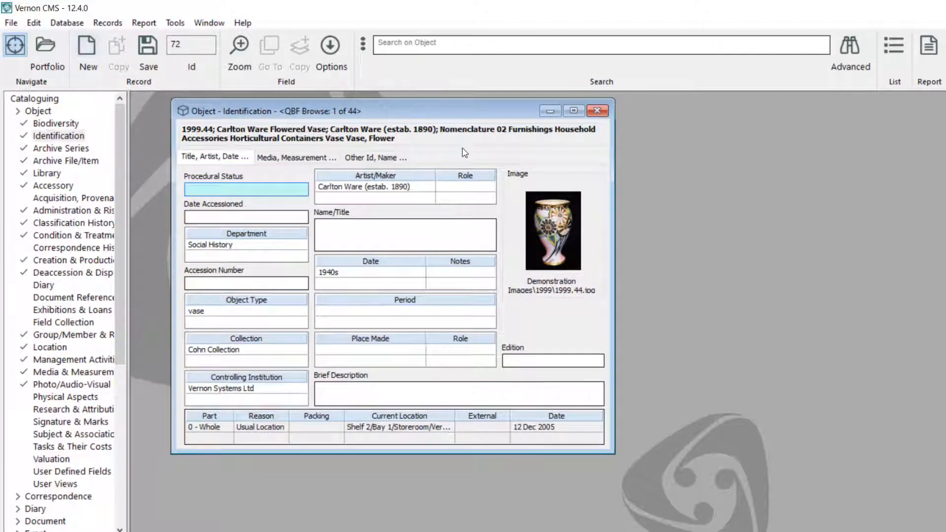
click(892, 51)
Build a new object list by entering accession numbers 2001.13, 2011.1 and 2011.2 in successive rows.
text(2)
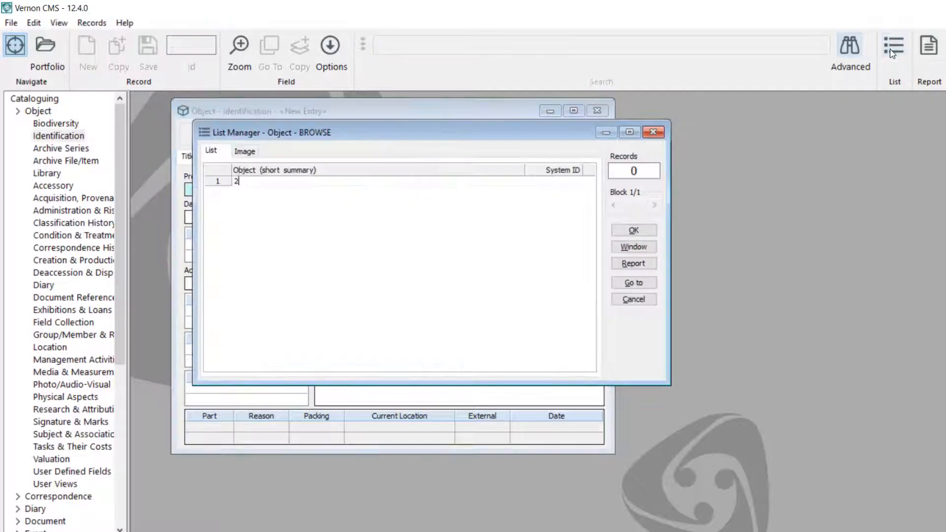
text(001.13)
key(Tab)
click(434, 184)
key(Down)
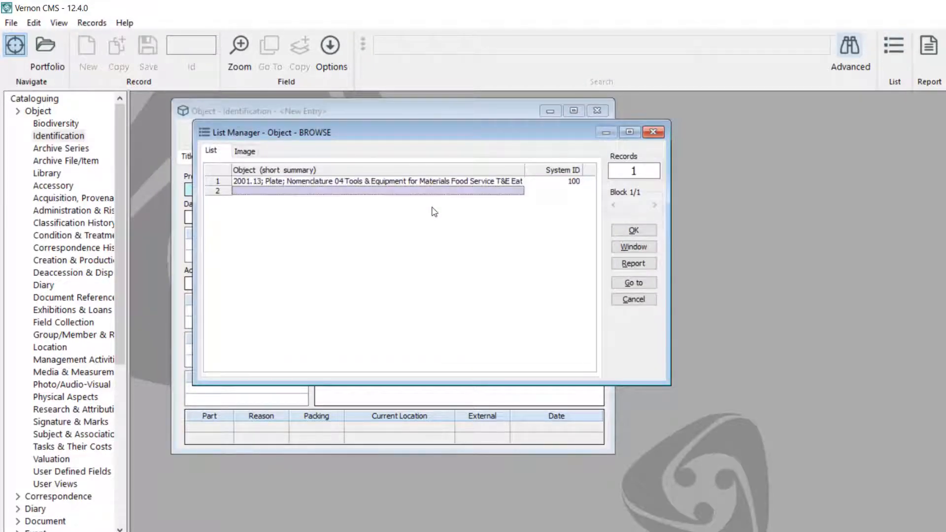
text(2011.1)
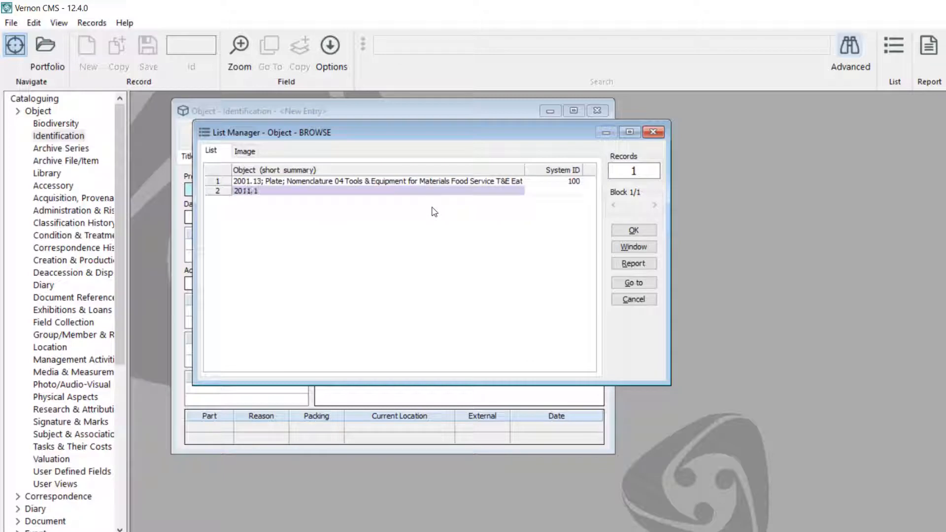
key(Down)
text(2011.2)
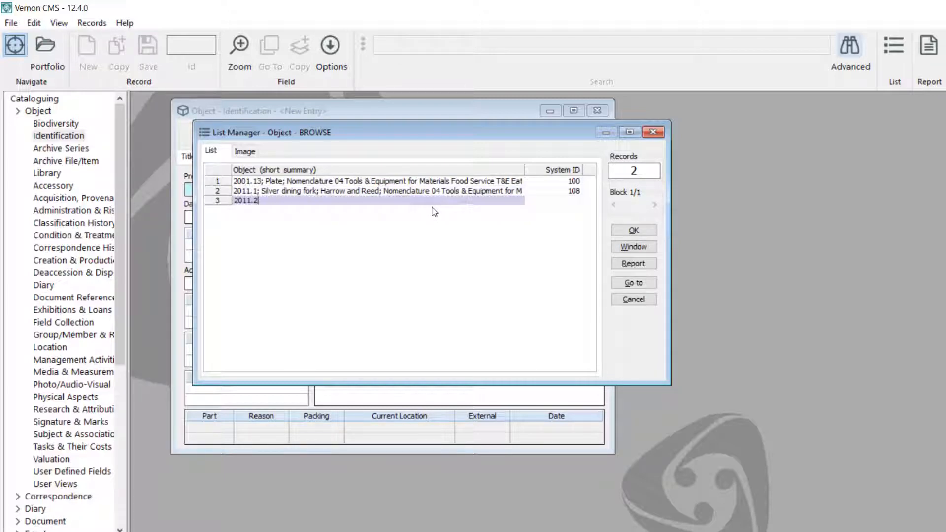
key(Down)
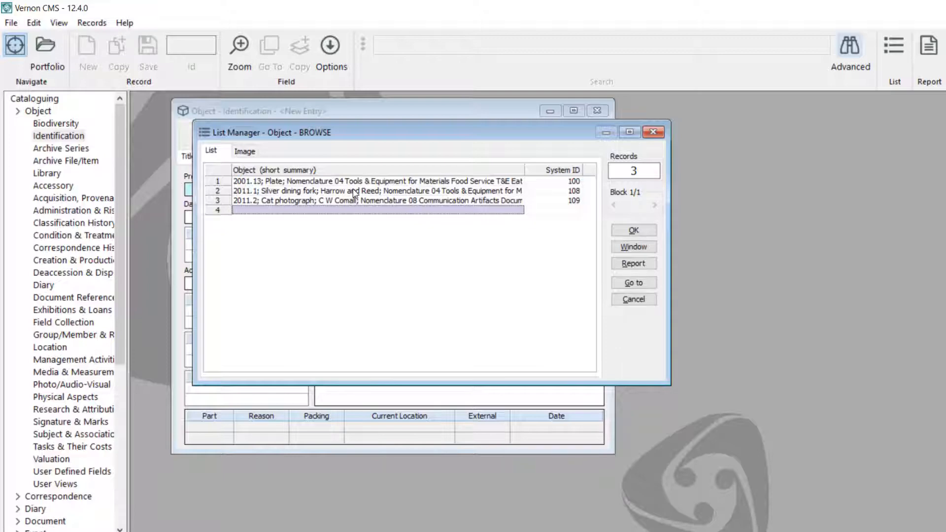
drag(443, 133, 624, 127)
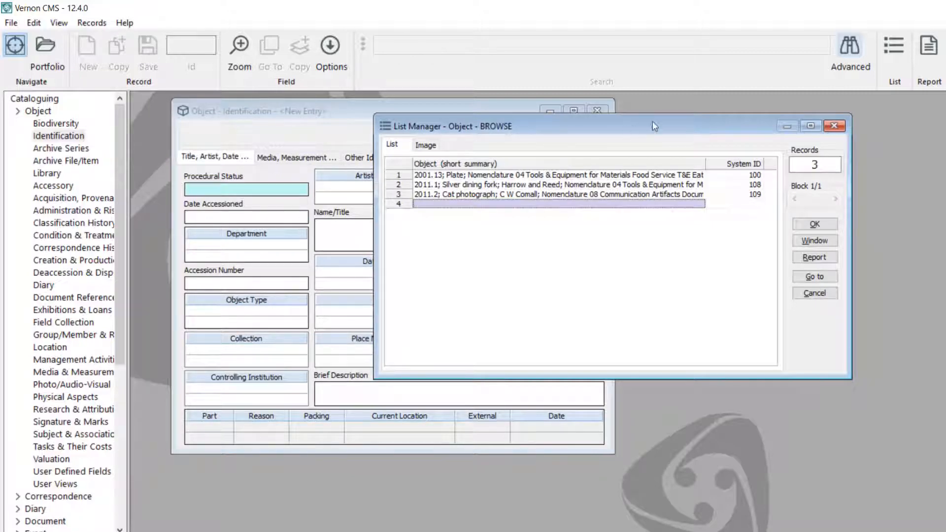
drag(652, 128, 562, 149)
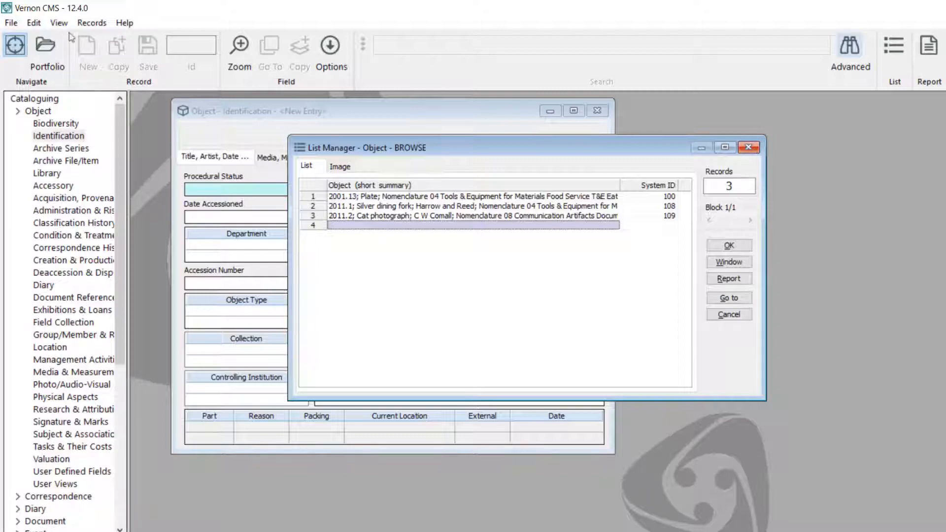
Open the saved list "Vases 2021 exhibition review" from the Queensland Museum Data folder in the list manager.
click(11, 22)
click(33, 54)
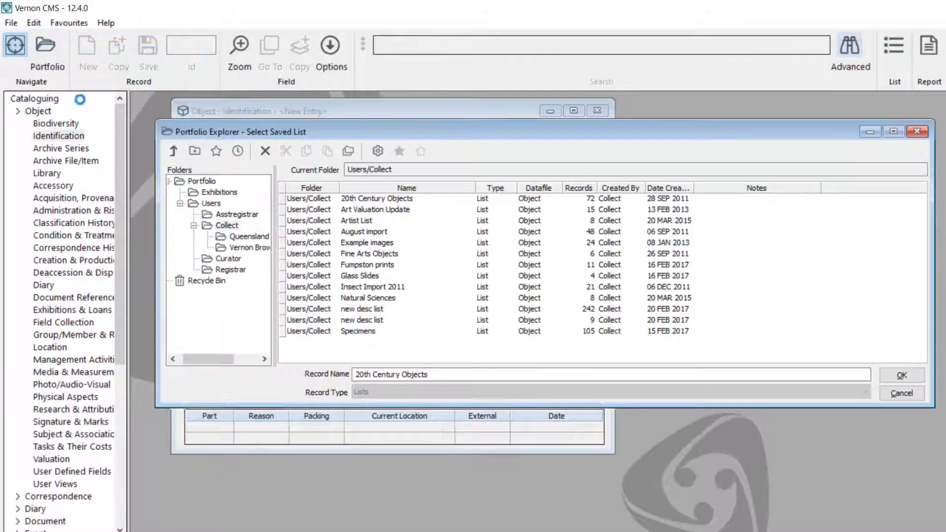
click(246, 237)
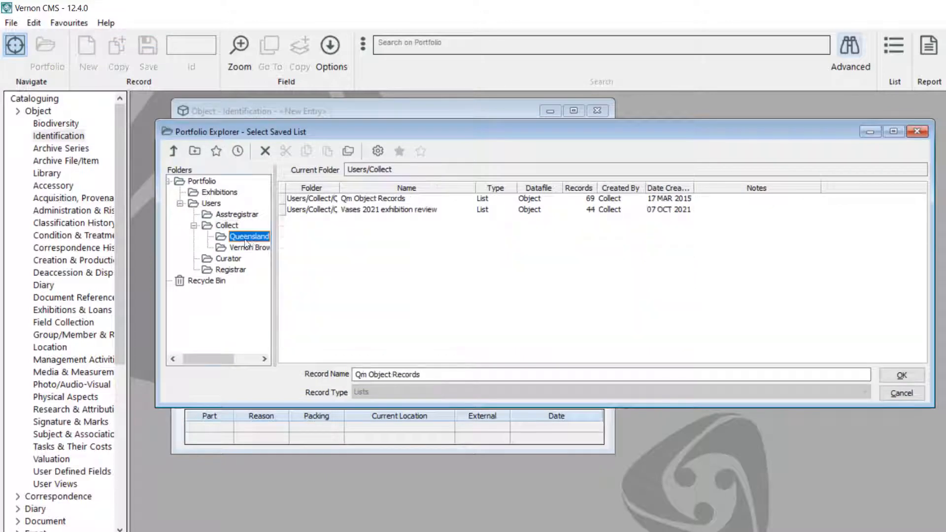
click(419, 211)
click(901, 376)
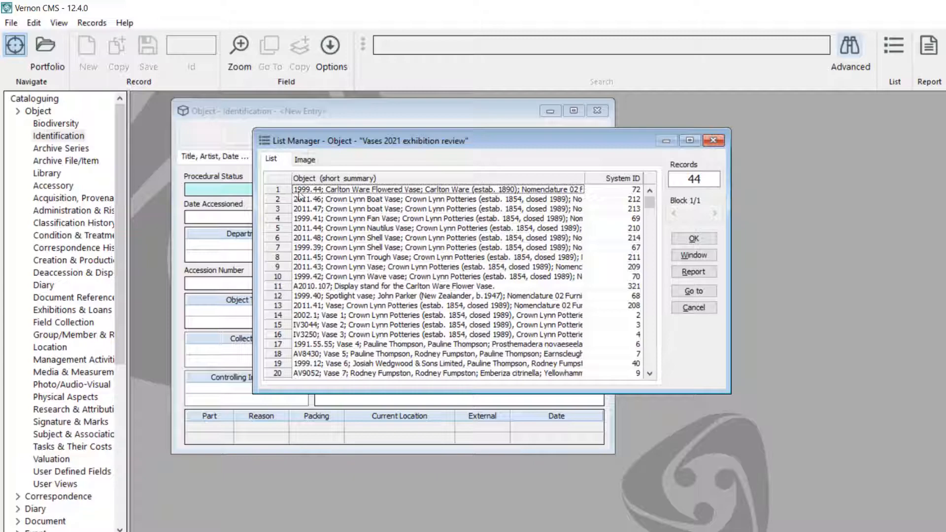
Copy the vases list to Excel with images.
click(34, 23)
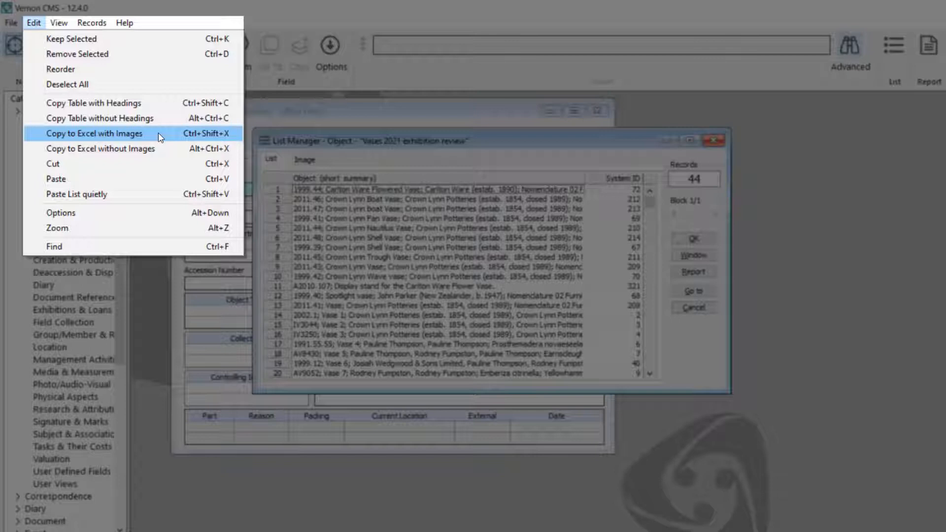
key(Down)
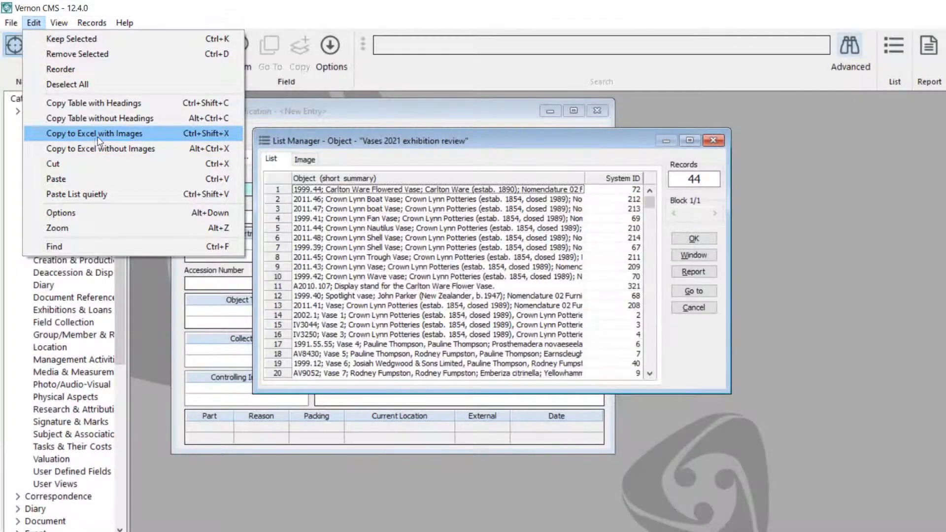
click(98, 138)
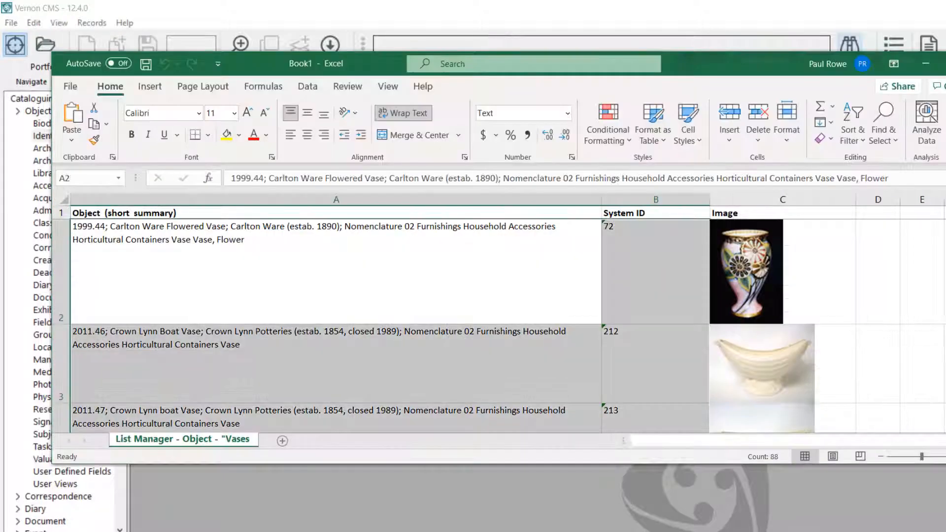
Examine the summary, System ID and image columns of the exported workbook, then minimise it to return to Vernon CMS.
click(498, 264)
click(314, 198)
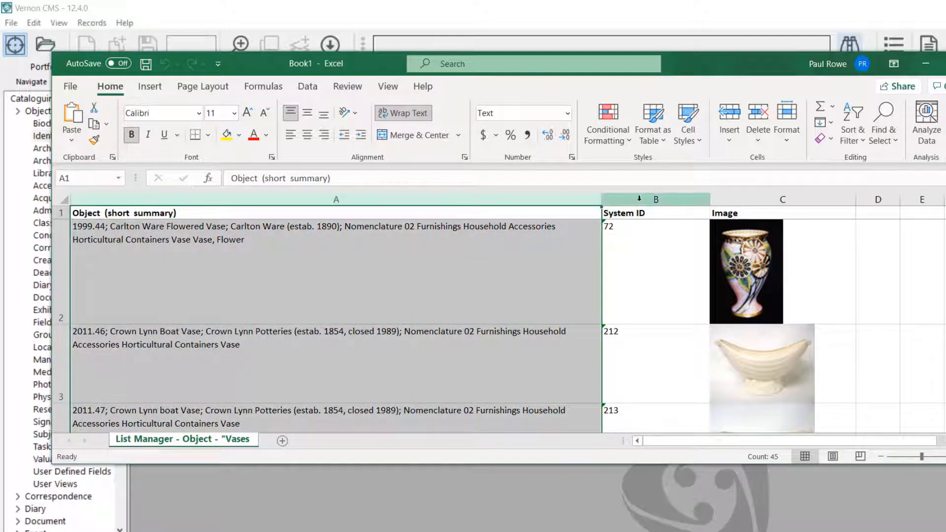
click(657, 199)
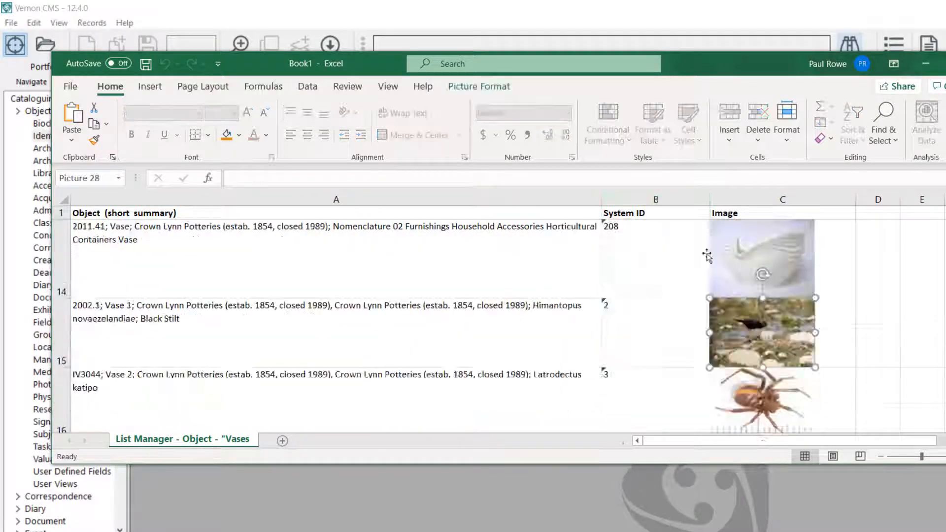
scroll(707, 255, down, 2)
click(773, 326)
scroll(773, 326, down, 2)
click(773, 325)
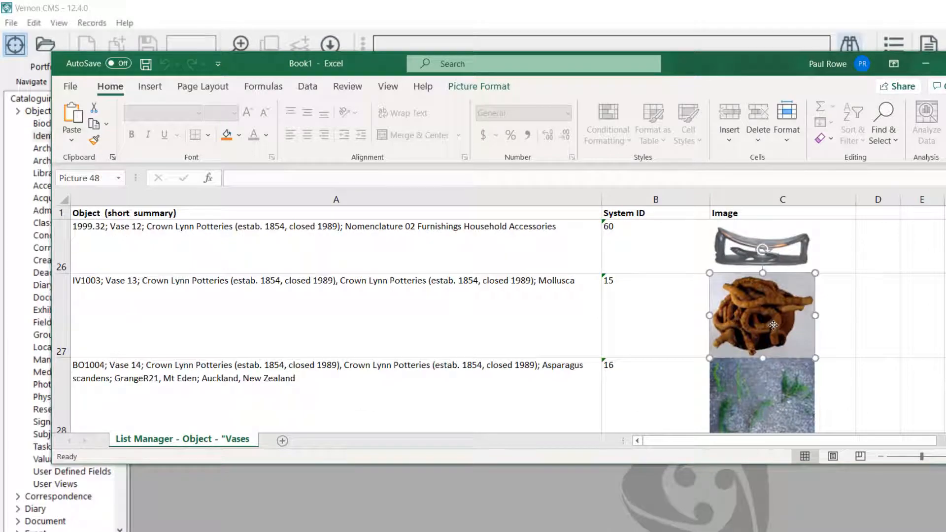
click(926, 64)
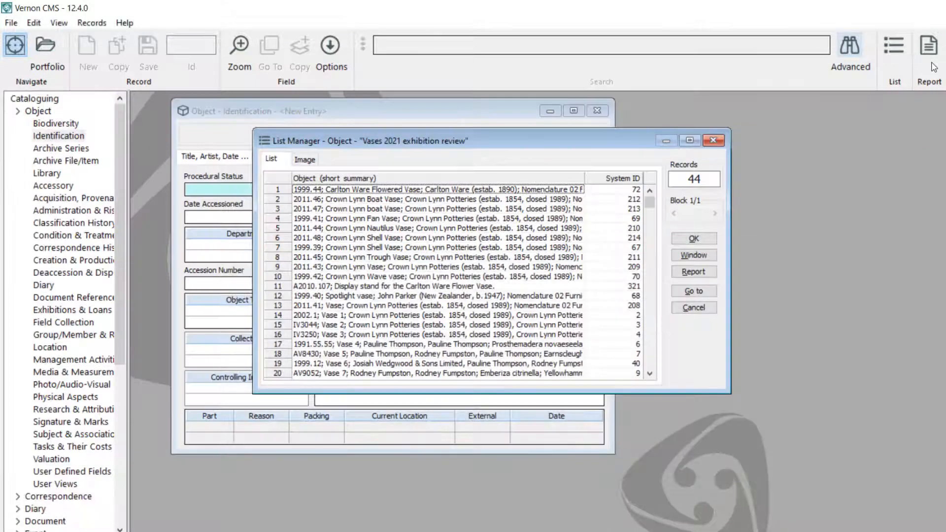
Copy the vases list to Excel without images and check the first exported row.
click(33, 22)
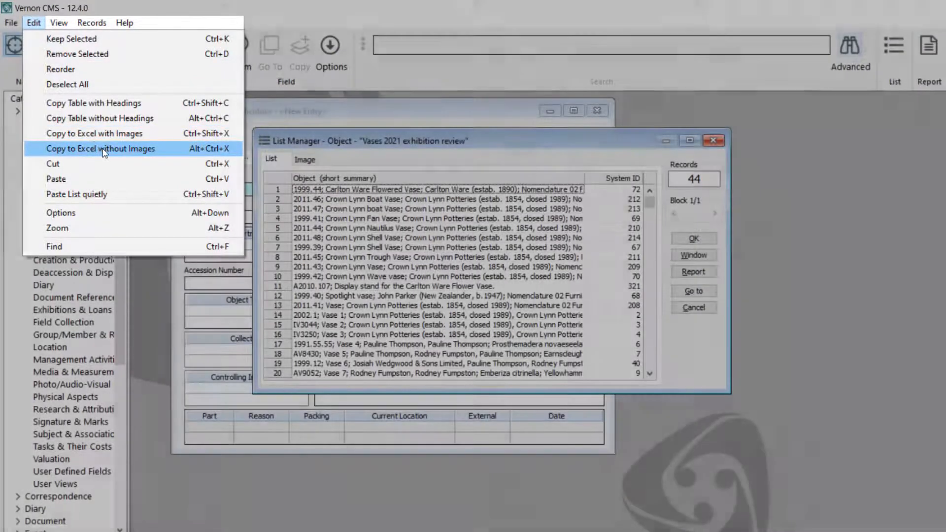
click(103, 150)
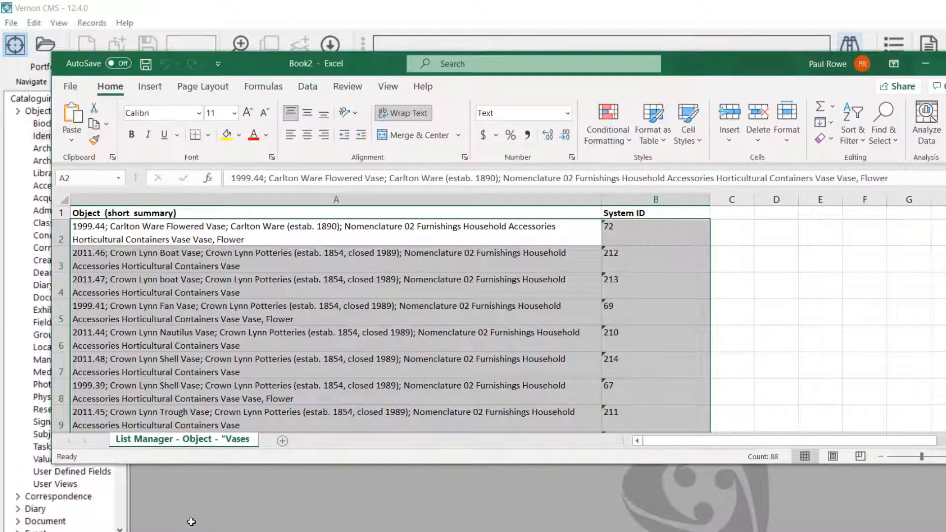
click(703, 232)
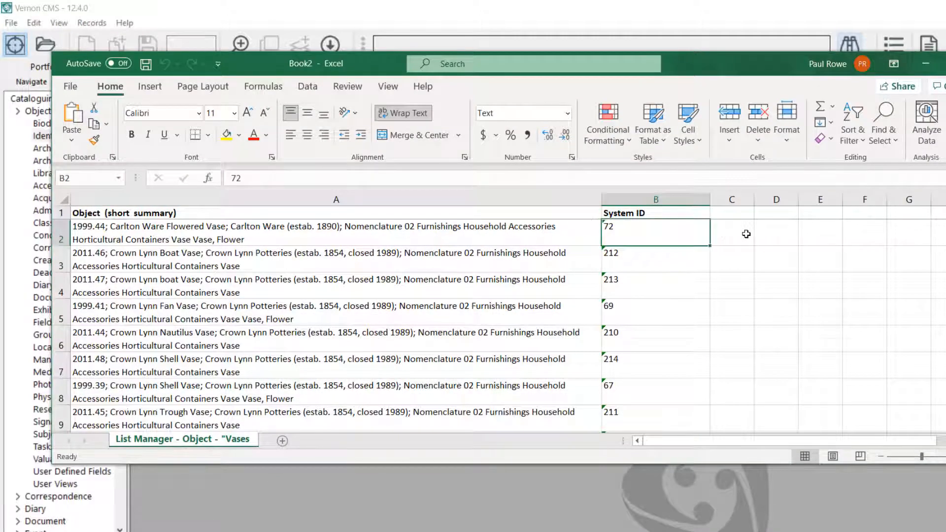
click(291, 229)
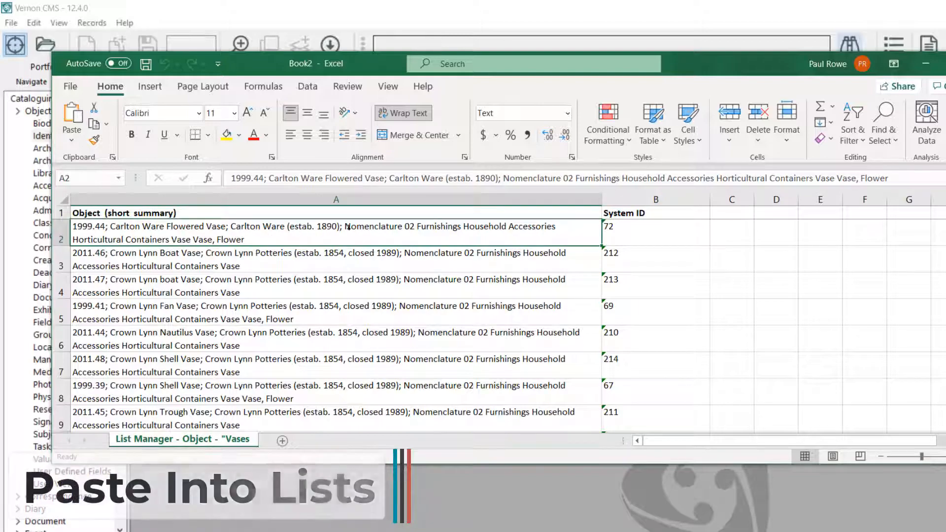
Copy the System IDs in rows 2 to 19 of the exported Excel sheet.
drag(661, 234, 663, 346)
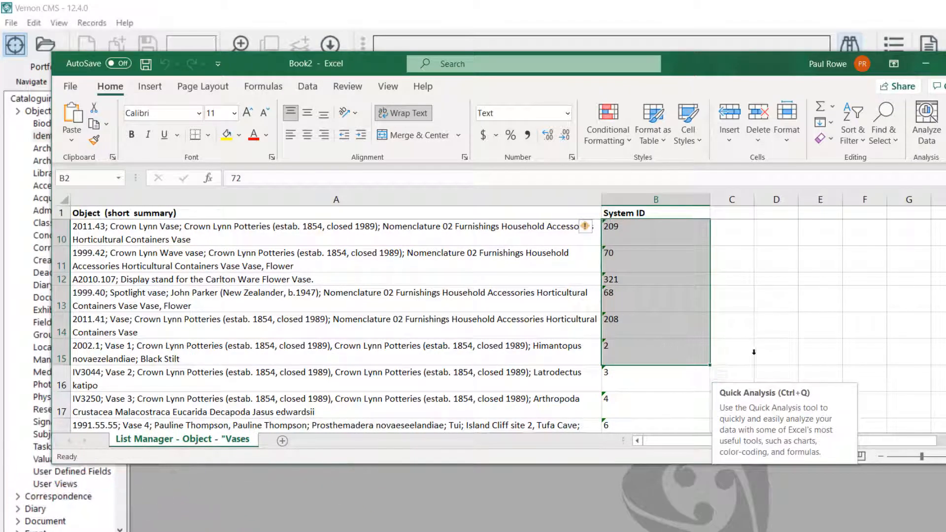
right_click(629, 353)
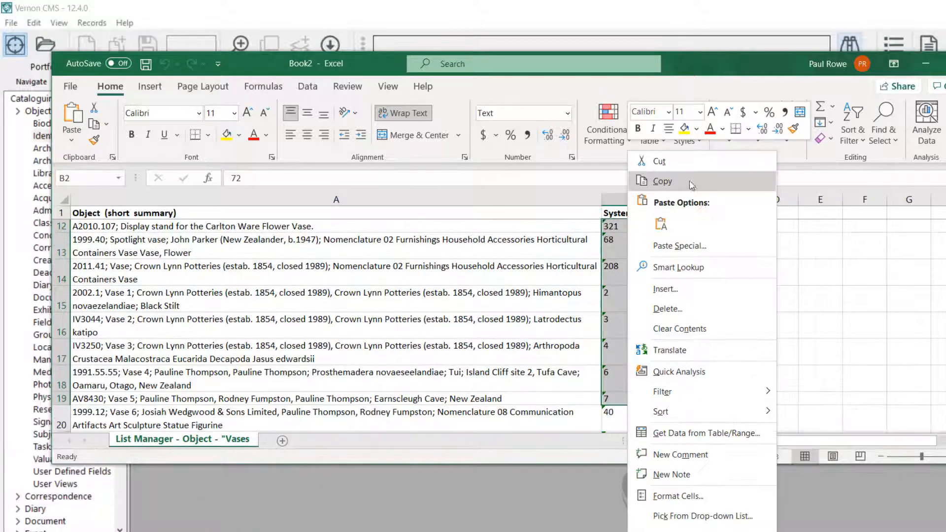
click(689, 183)
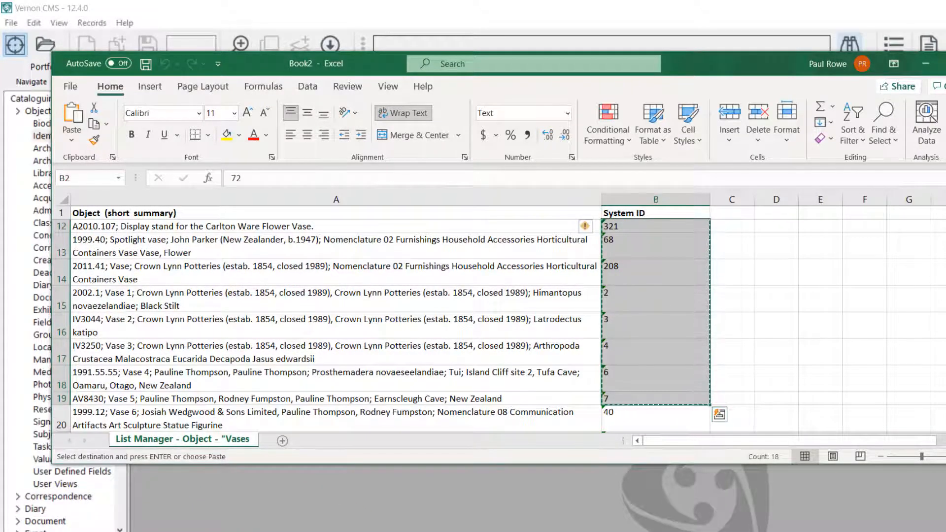
Switch back to Vernon CMS, close the vases list and open an empty list manager.
key(alt+Tab)
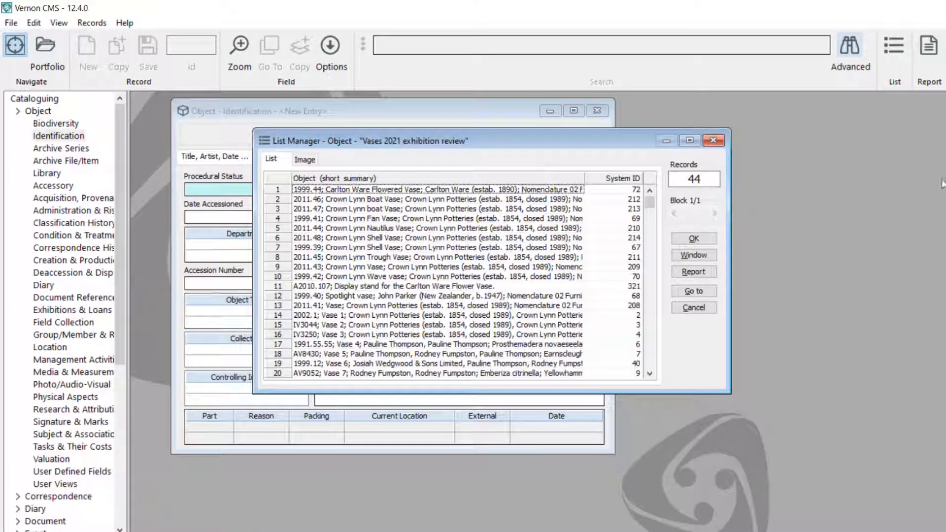
click(713, 140)
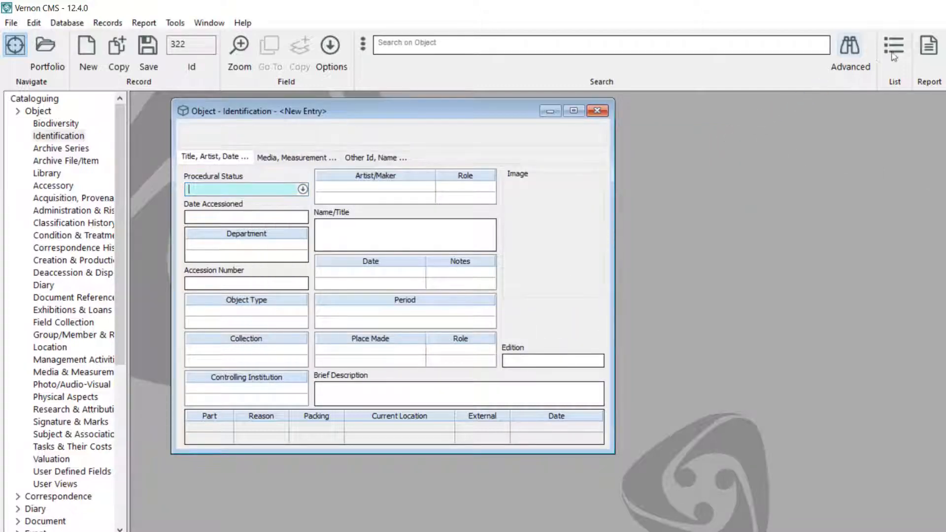
click(893, 52)
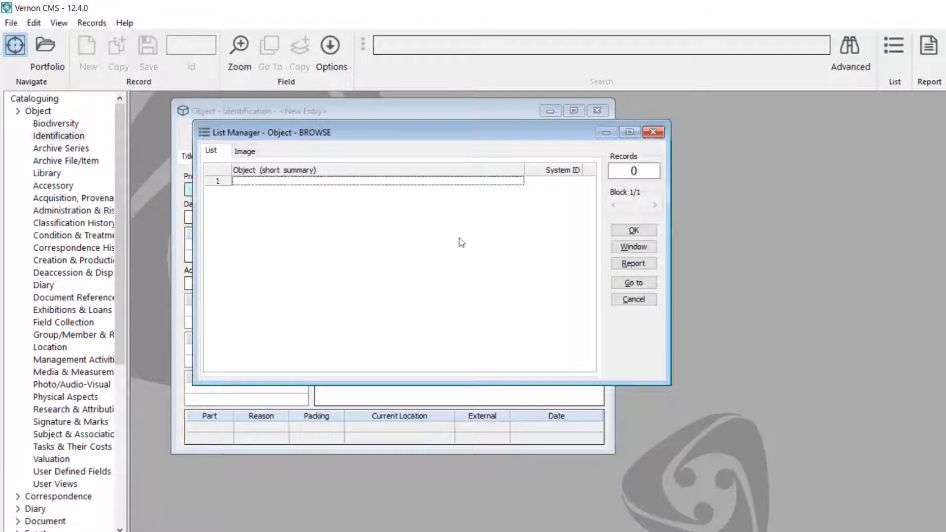
Paste the copied IDs into the System ID column, choosing 1999.44, Carlton Ware Flowered Vase, as the match for 72.
click(545, 182)
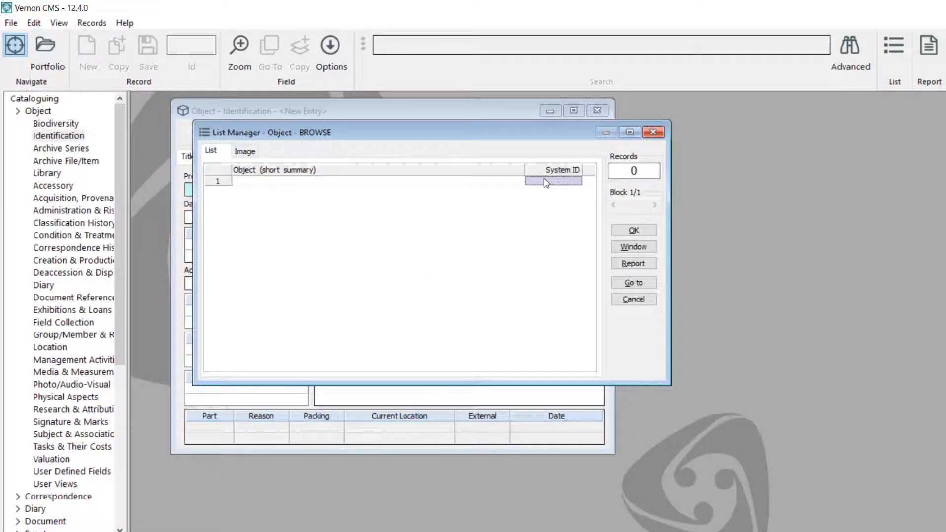
click(38, 23)
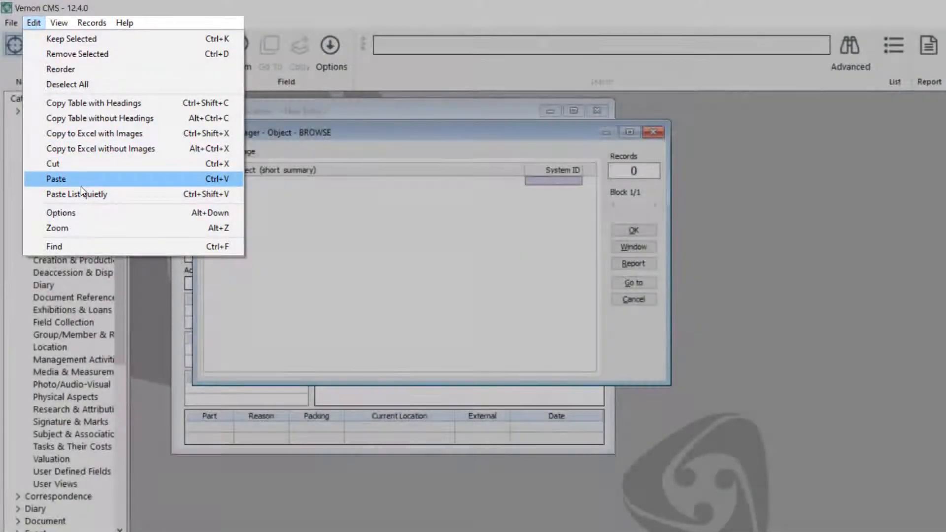
click(82, 186)
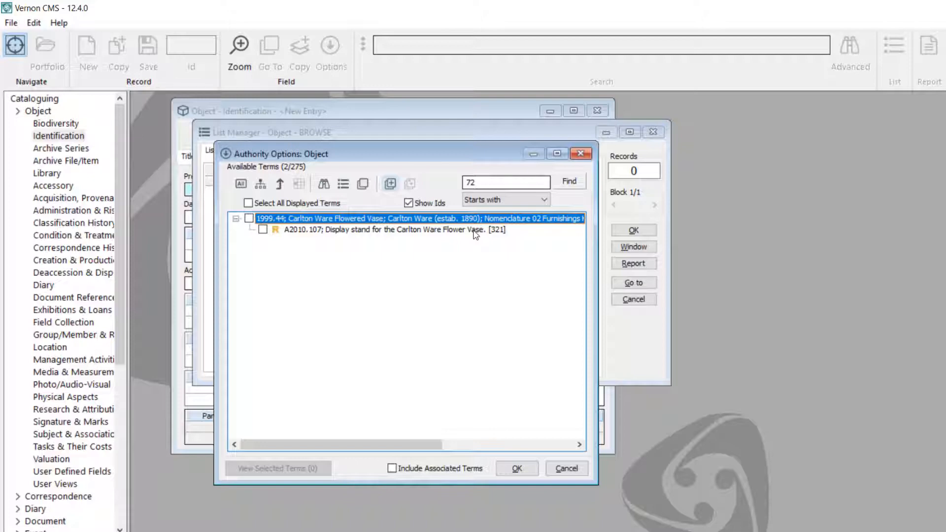
click(250, 219)
click(517, 469)
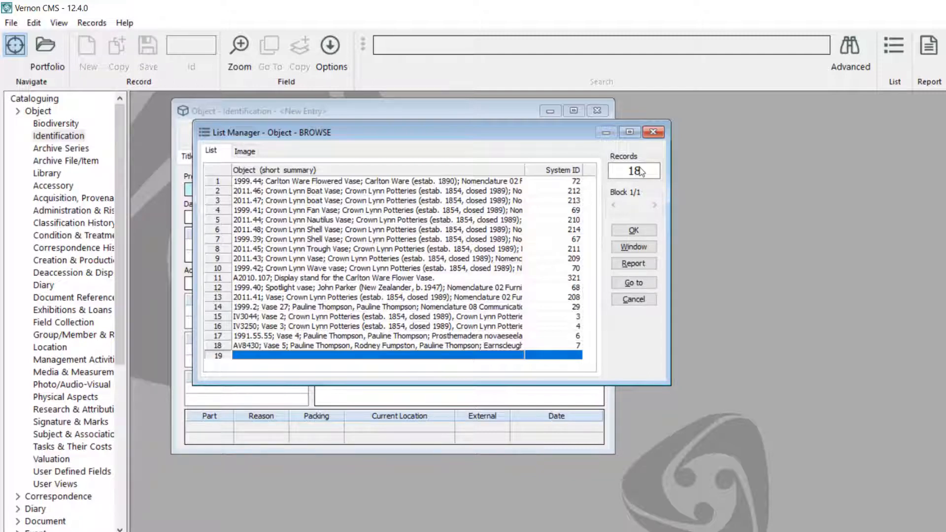
Close the pasted list and paste the copied System IDs quietly into a new empty list manager.
click(654, 134)
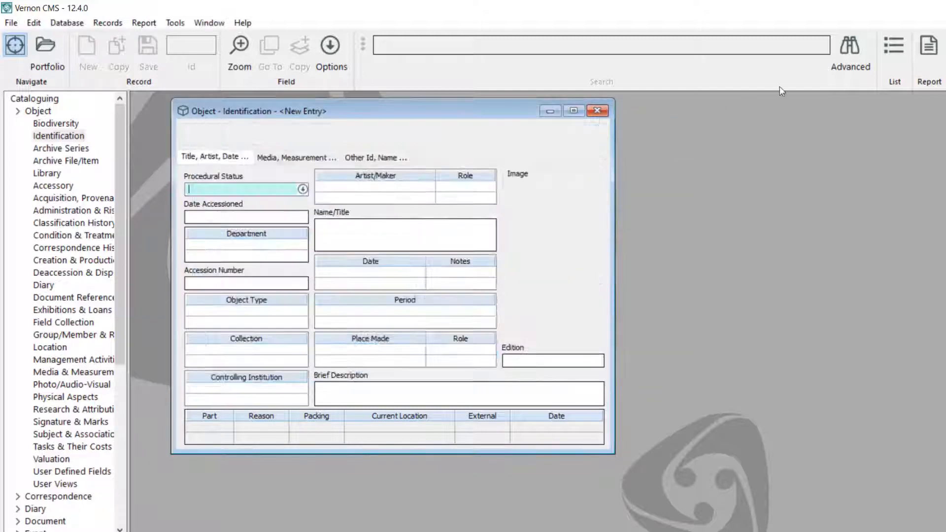
click(905, 43)
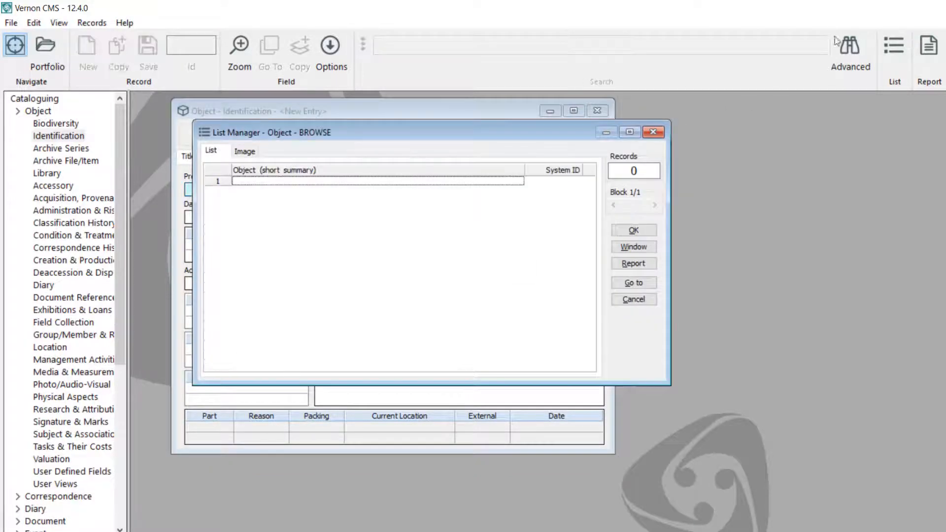
click(39, 26)
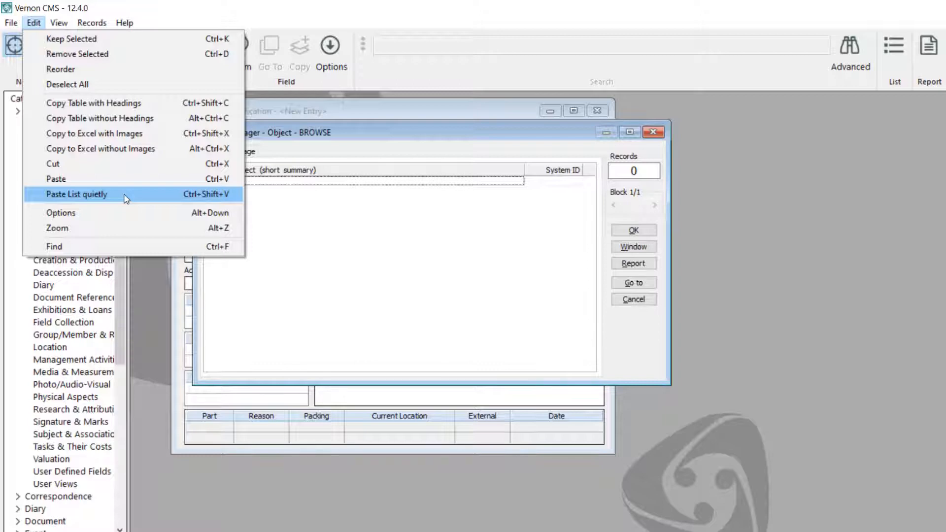
click(125, 196)
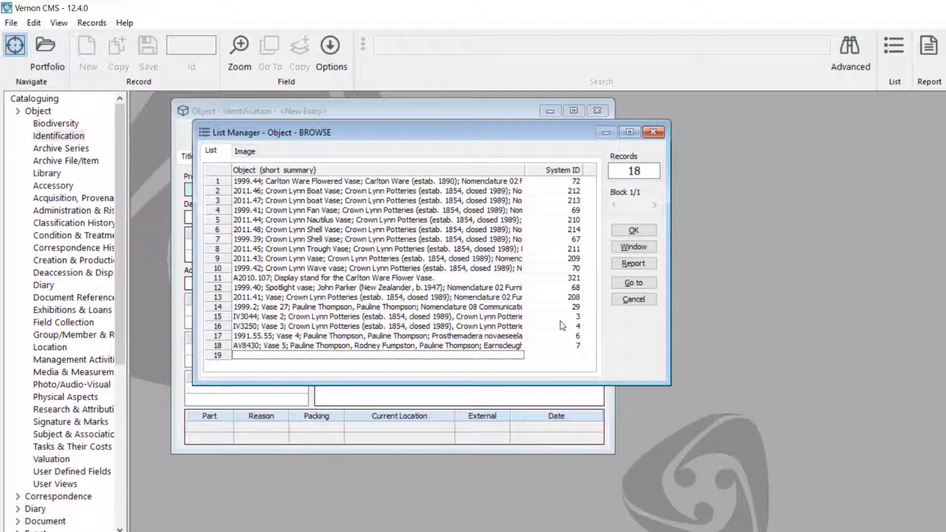
Close the pasted list, load the saved list "Vases 2021 exhibition review" into the object window and show it in the list manager.
click(655, 134)
click(11, 23)
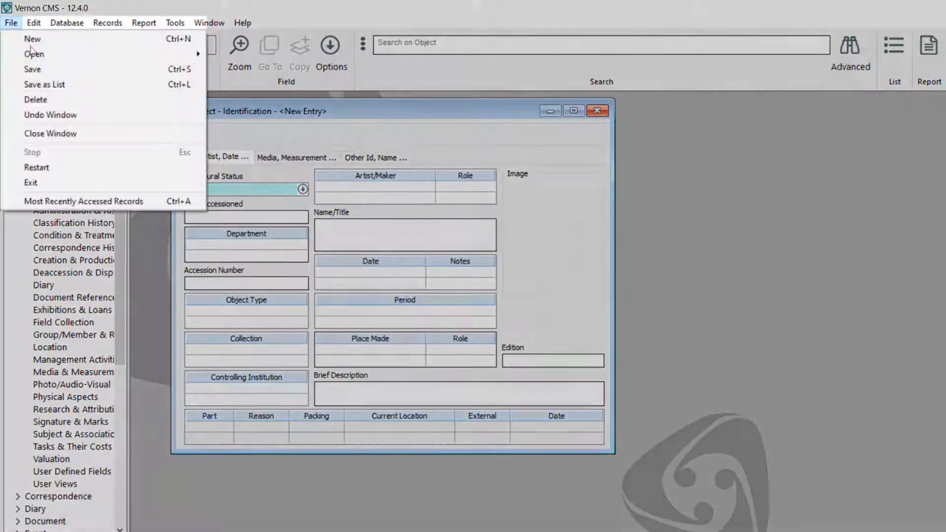
mouse_move(33, 54)
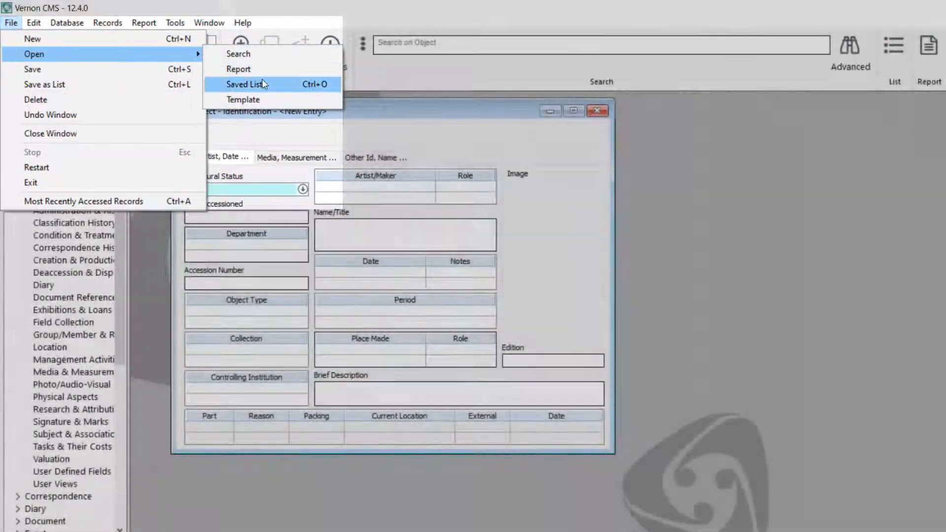
click(262, 83)
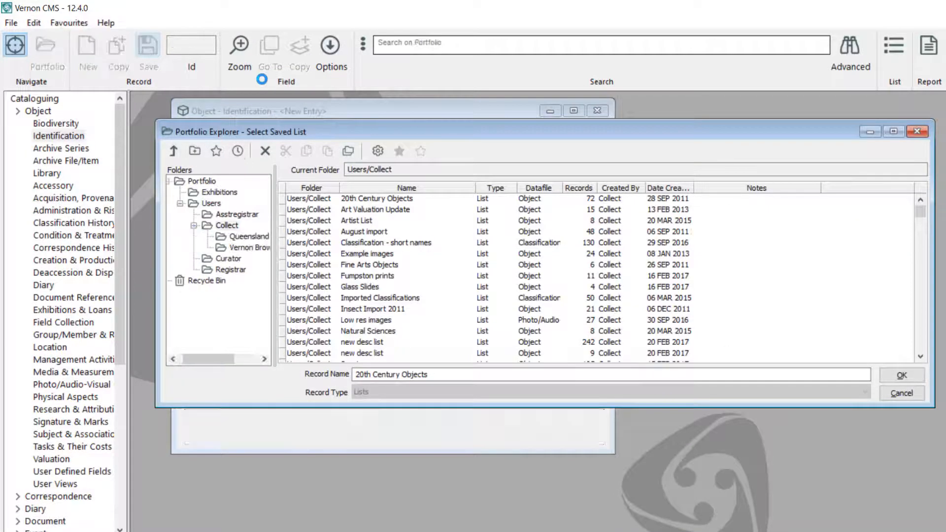
scroll(497, 274, down, 1)
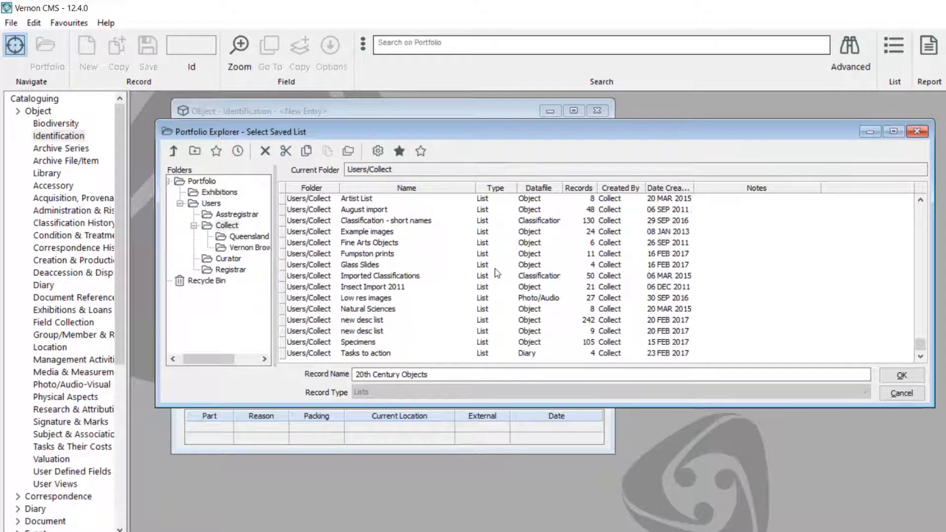
click(262, 238)
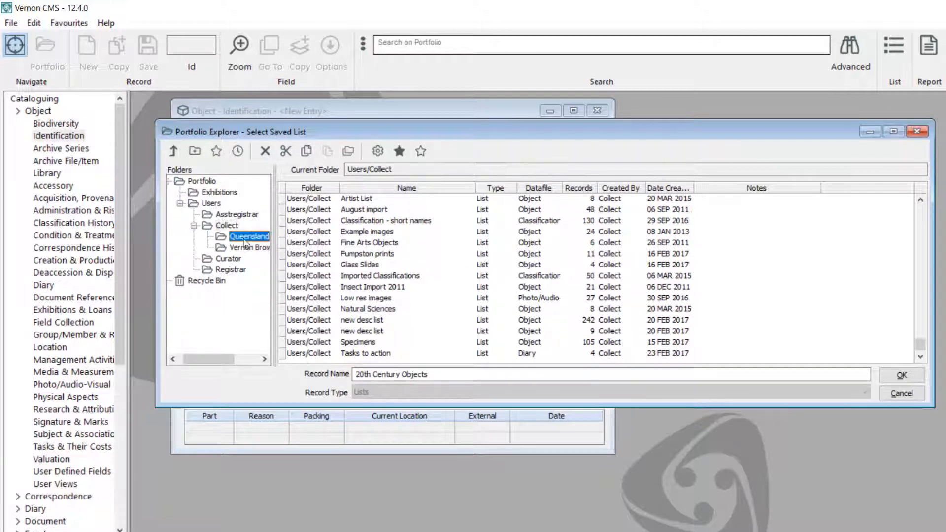
click(496, 220)
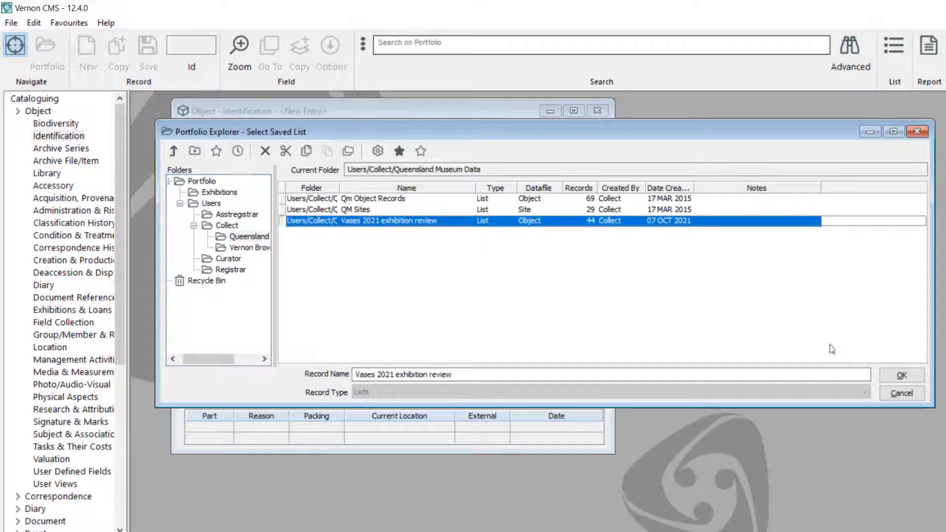
click(900, 375)
click(893, 50)
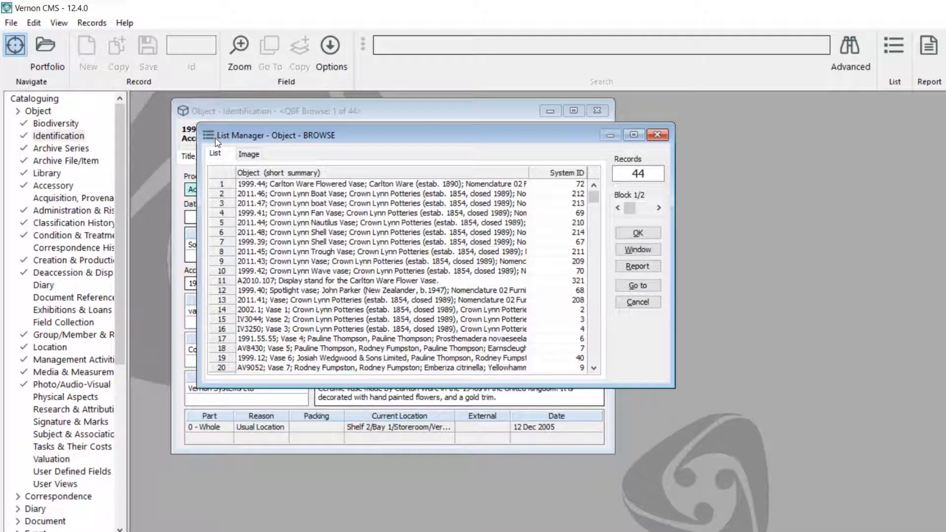
Copy the vases list table with its headings and open a new blank document in Word.
click(33, 22)
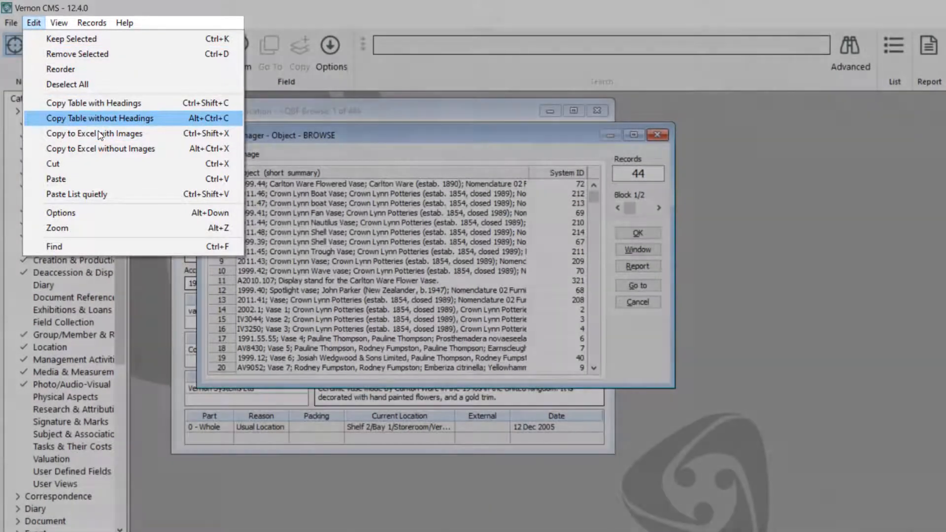
click(99, 132)
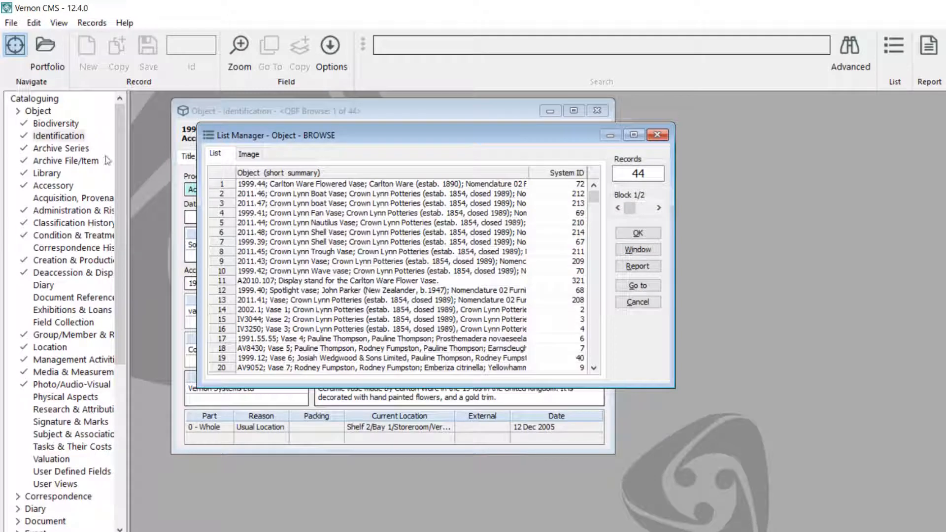
key(super)
text(word)
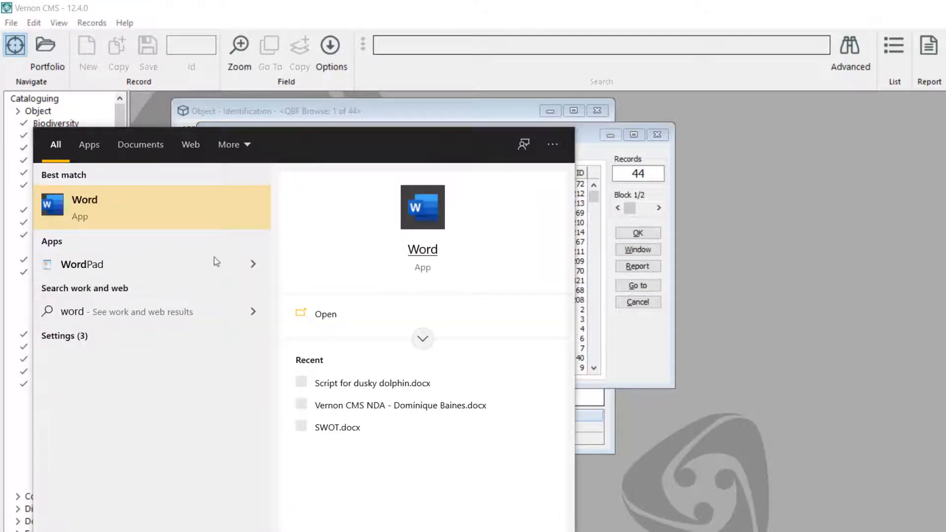
click(210, 207)
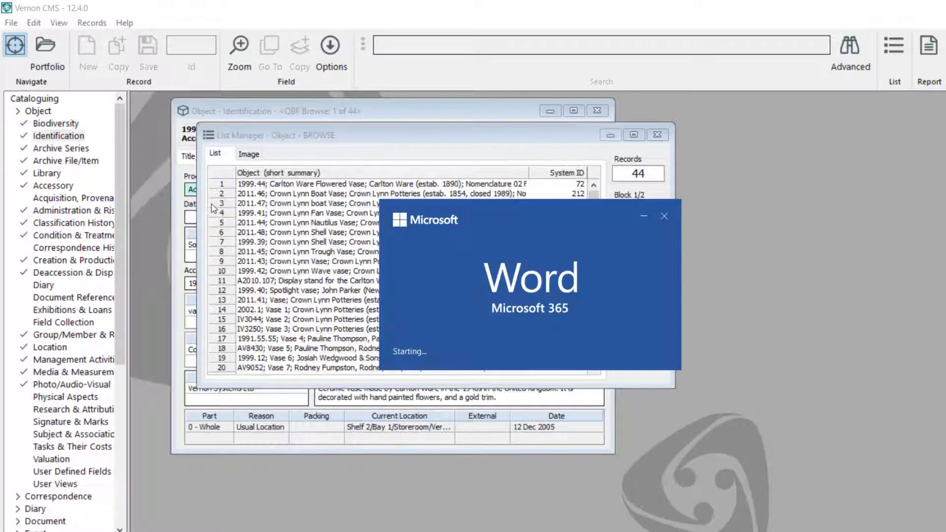
click(185, 149)
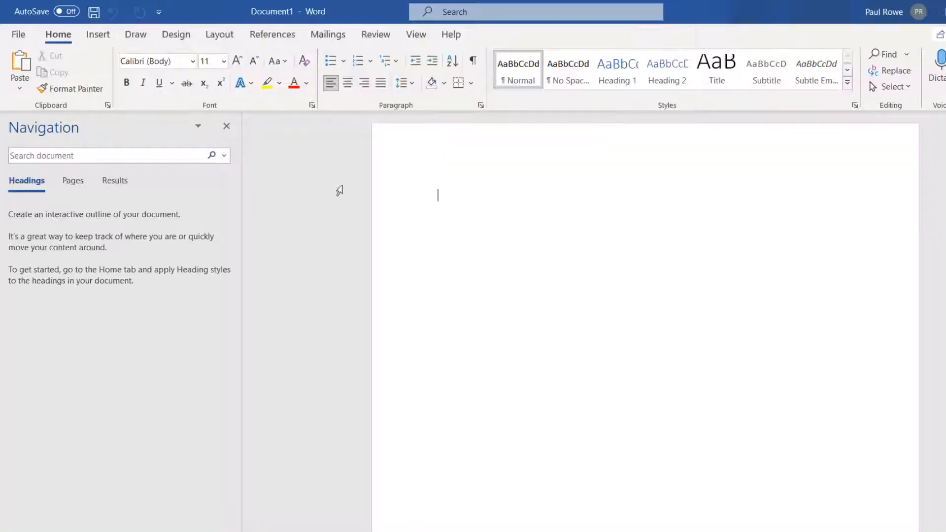
Paste the copied table into the blank document as text only and look through the pasted rows.
right_click(440, 190)
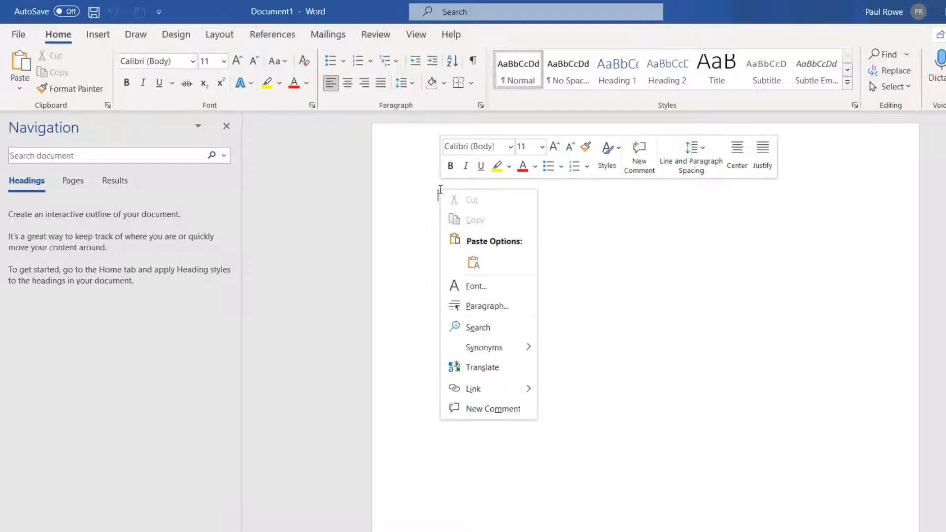
click(473, 261)
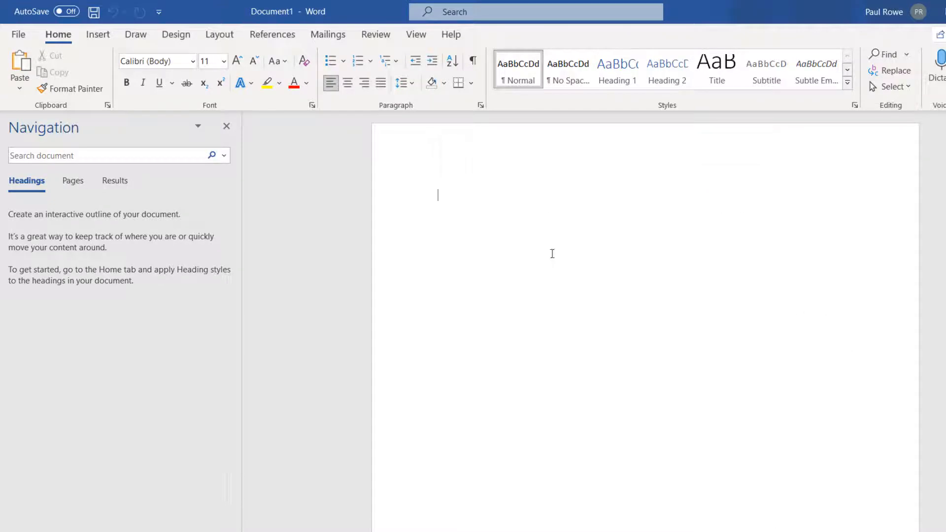
scroll(818, 238, up, 20)
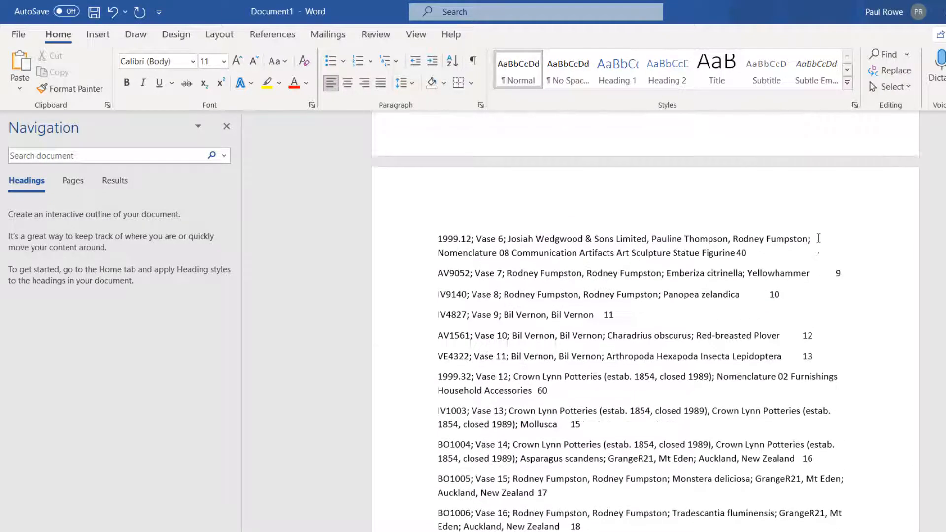
scroll(844, 233, up, 5)
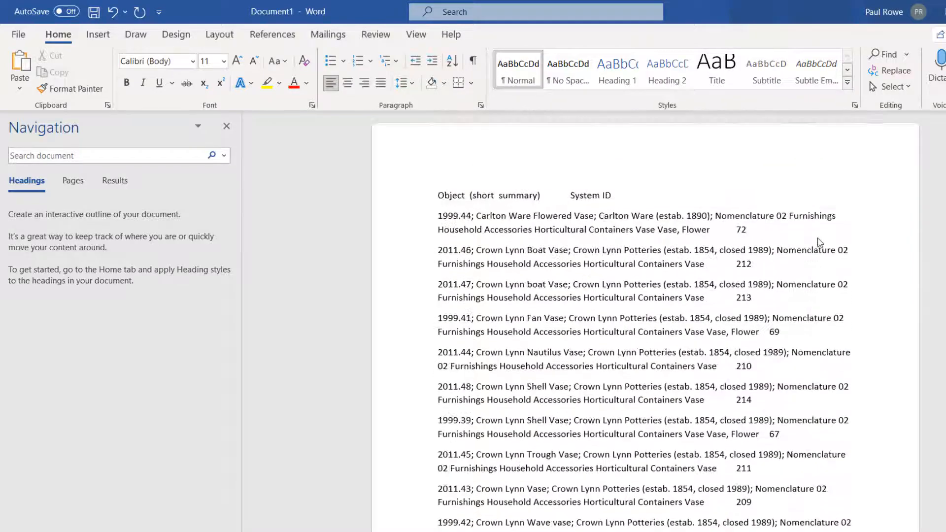
scroll(838, 246, down, 11)
scroll(885, 268, down, 10)
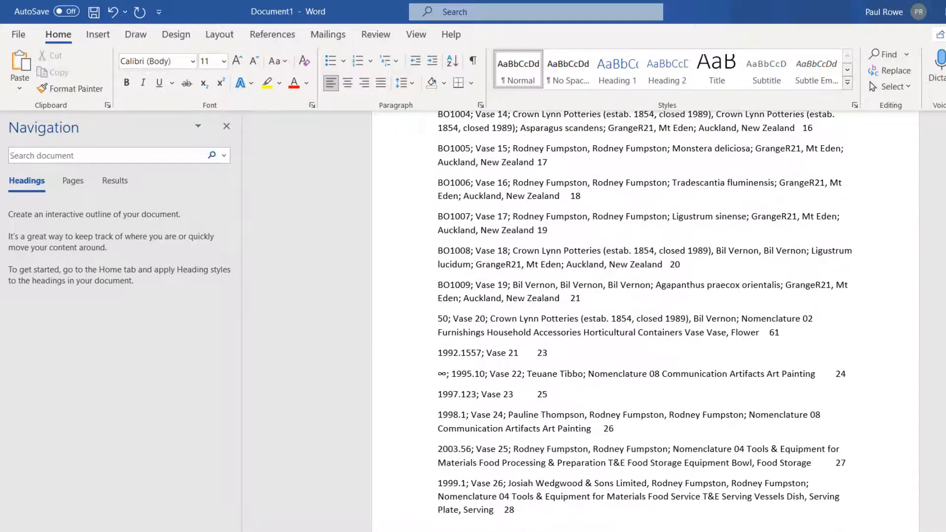
scroll(646, 320, down, 4)
scroll(645, 320, up, 20)
Close Word without saving the document and open the display field selection for the vases list in Vernon CMS.
key(alt+F4)
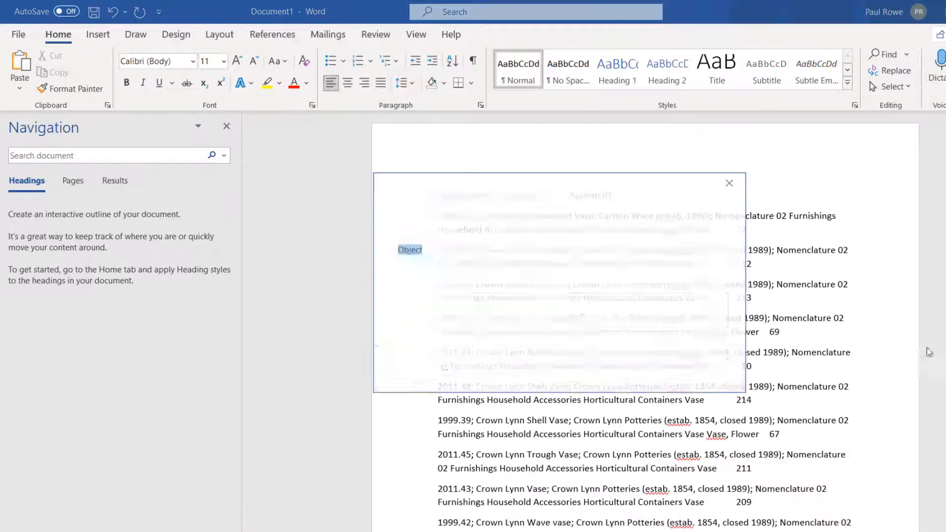
click(645, 368)
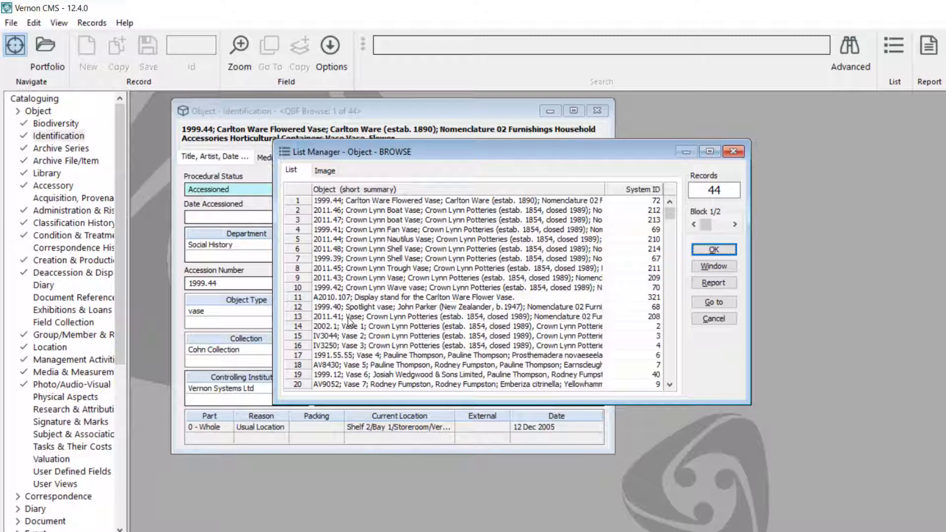
click(61, 22)
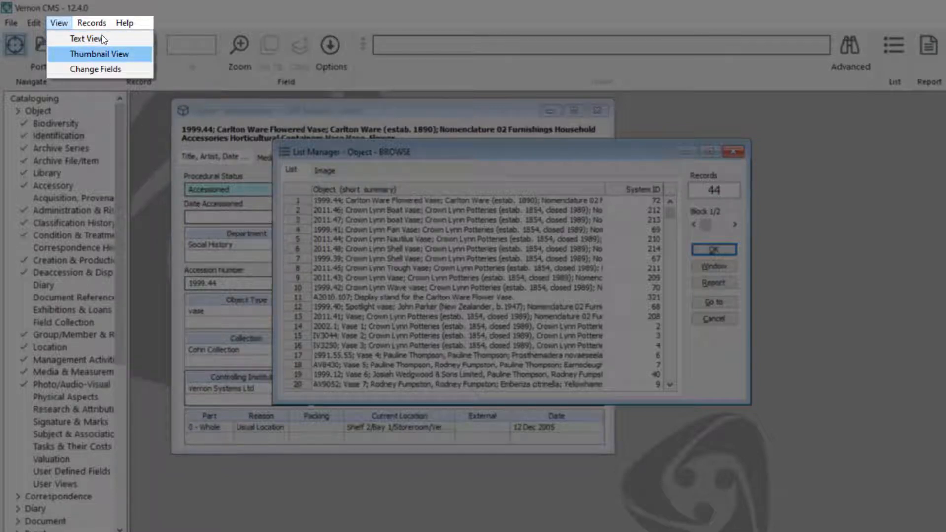
key(Down)
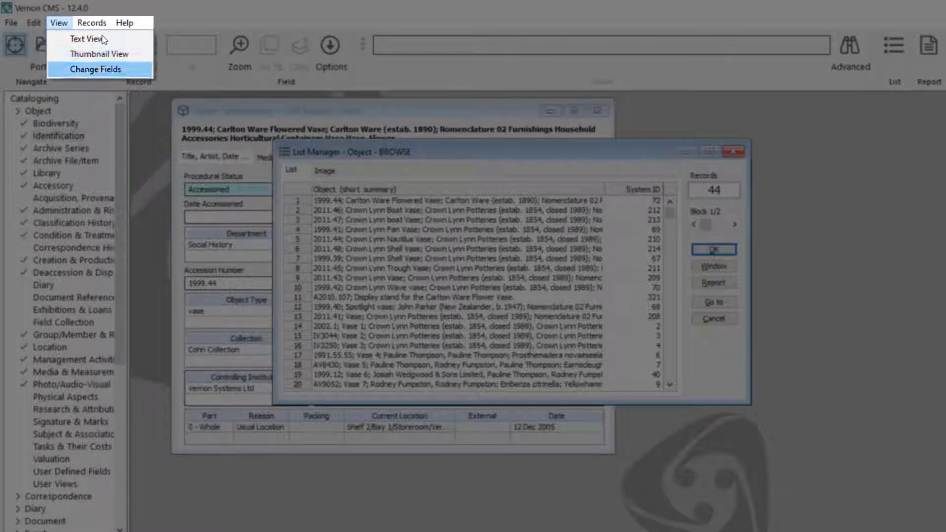
click(119, 74)
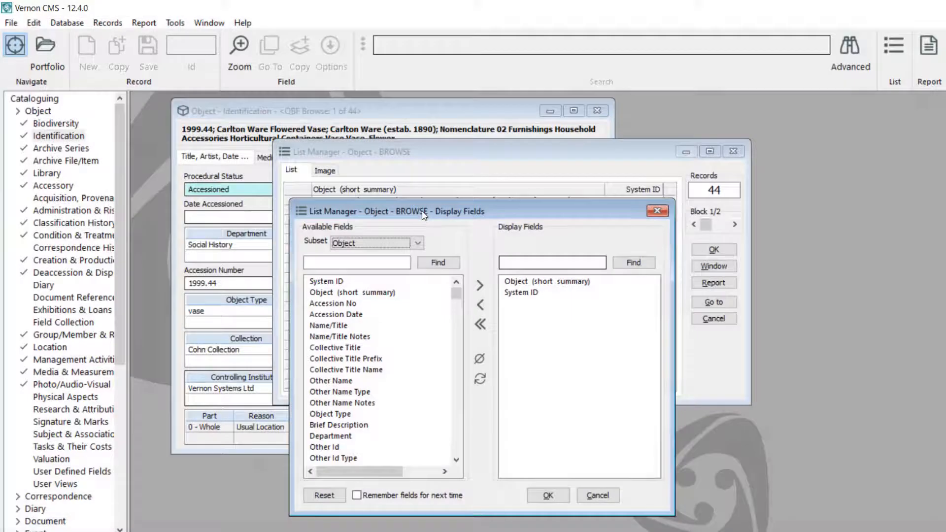
drag(425, 216, 421, 213)
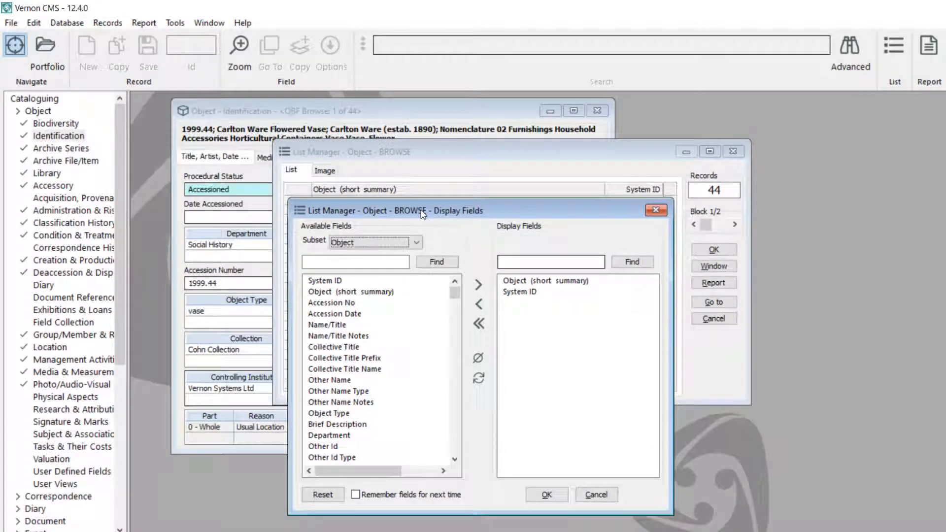
Remove Object (short summary) and System ID from the list's display fields.
click(517, 281)
click(526, 293)
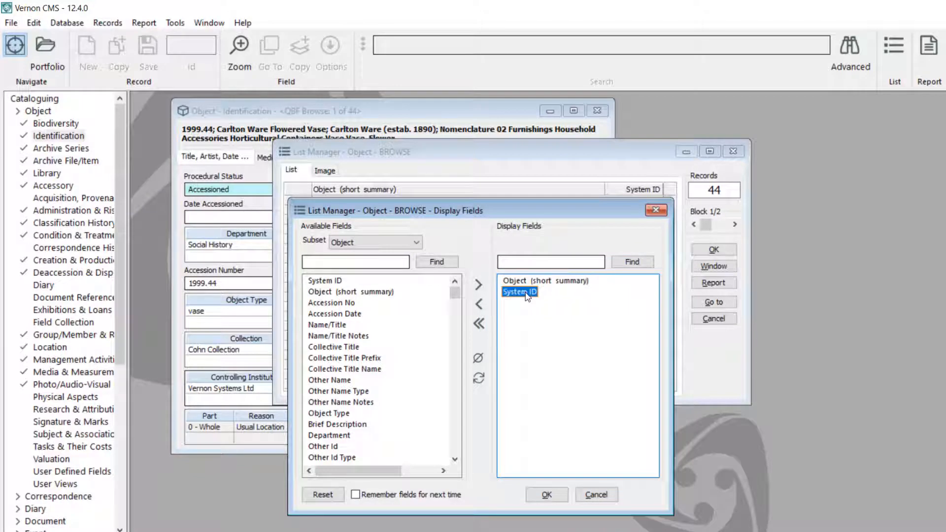
click(520, 281)
click(479, 304)
click(520, 281)
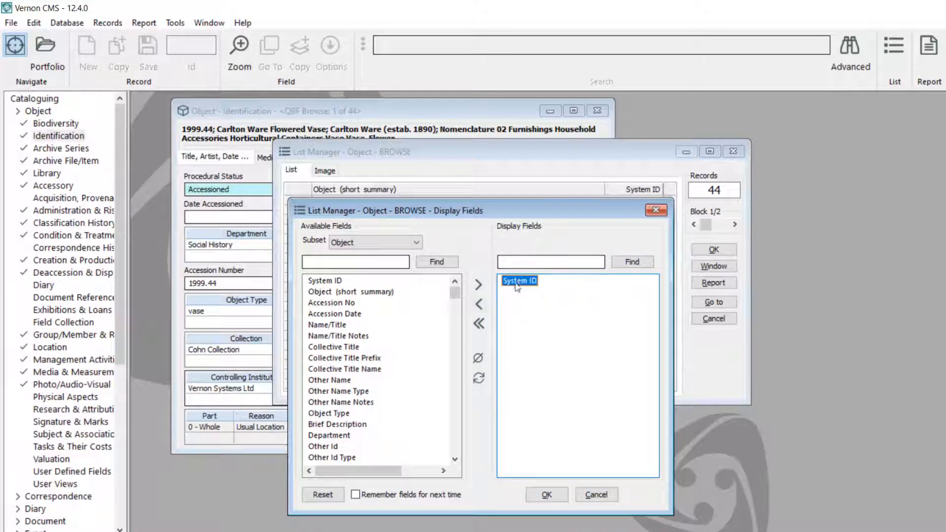
click(483, 306)
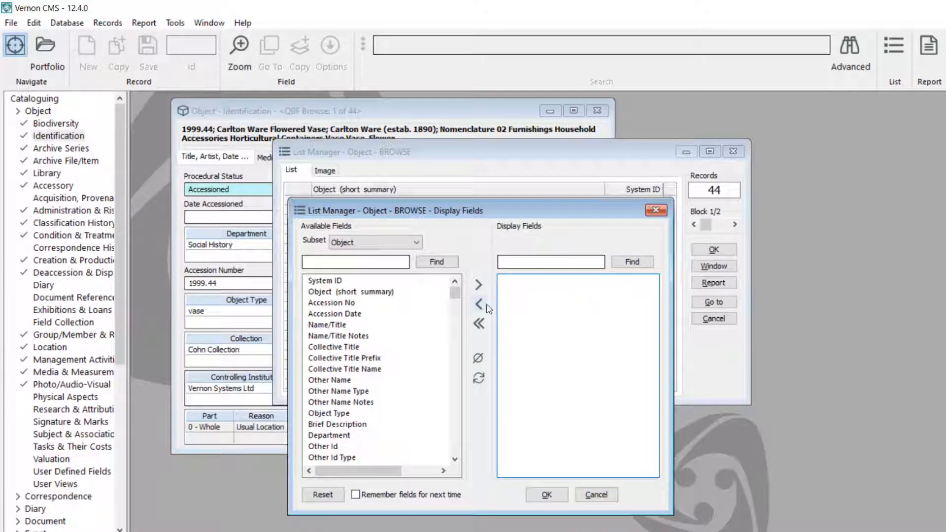
Add Accession No and Name/Title to the display fields, and search for "current" to add Current Location.
double_click(348, 304)
double_click(343, 326)
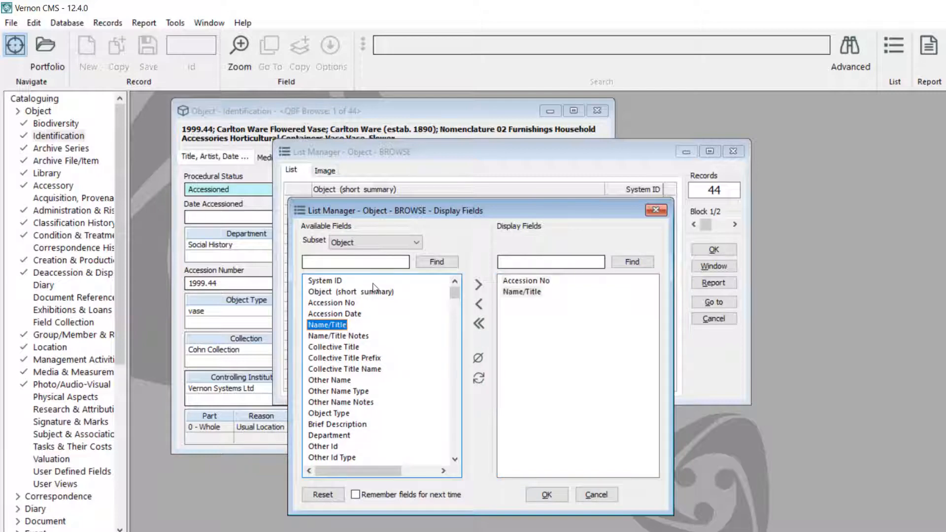
click(369, 261)
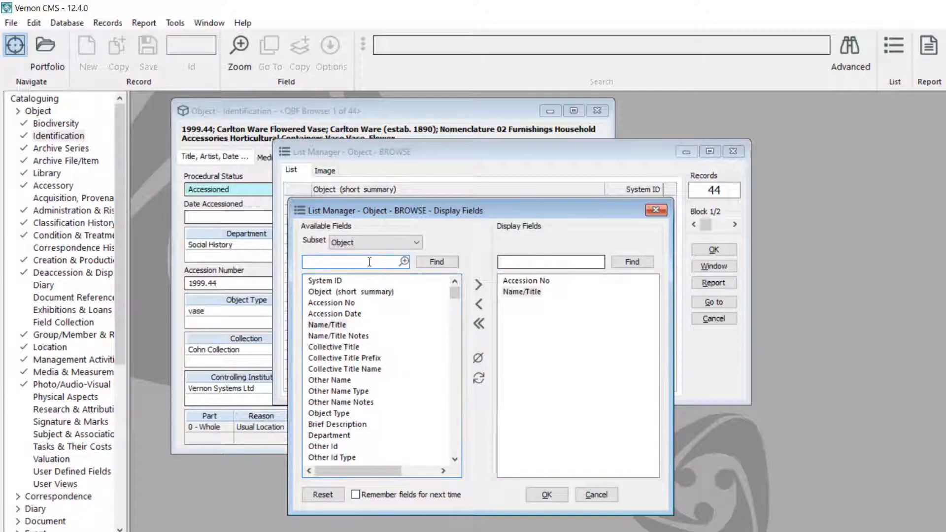
key(Return)
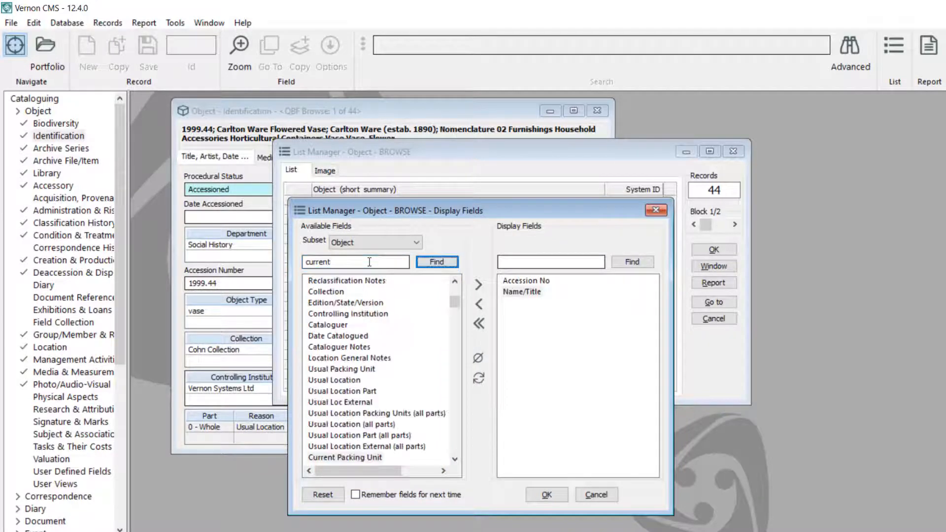
click(436, 262)
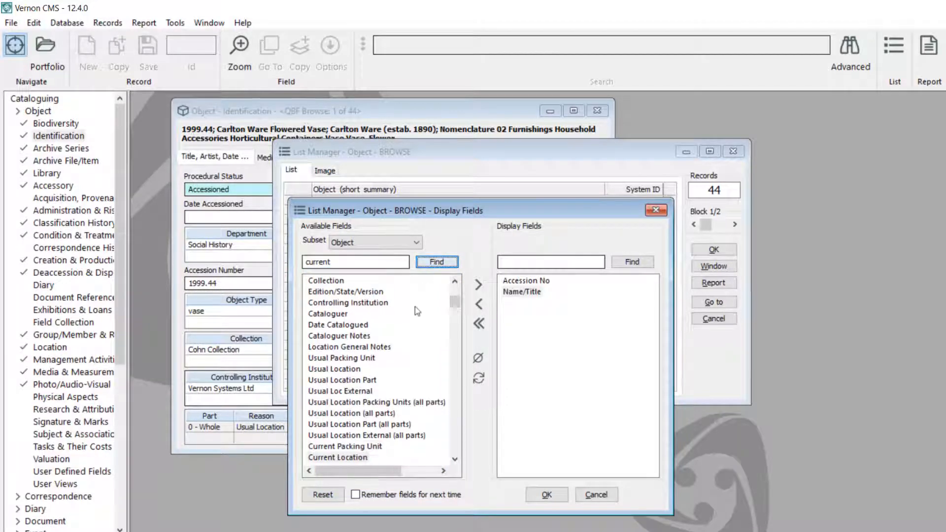
double_click(358, 456)
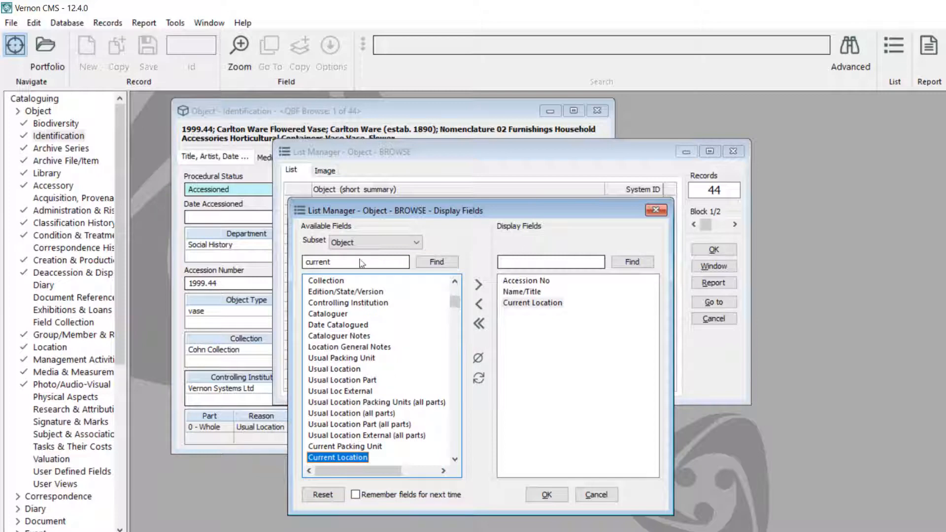
Search the available fields for "valuation" and add Valuation (all) to the display fields.
text(valu)
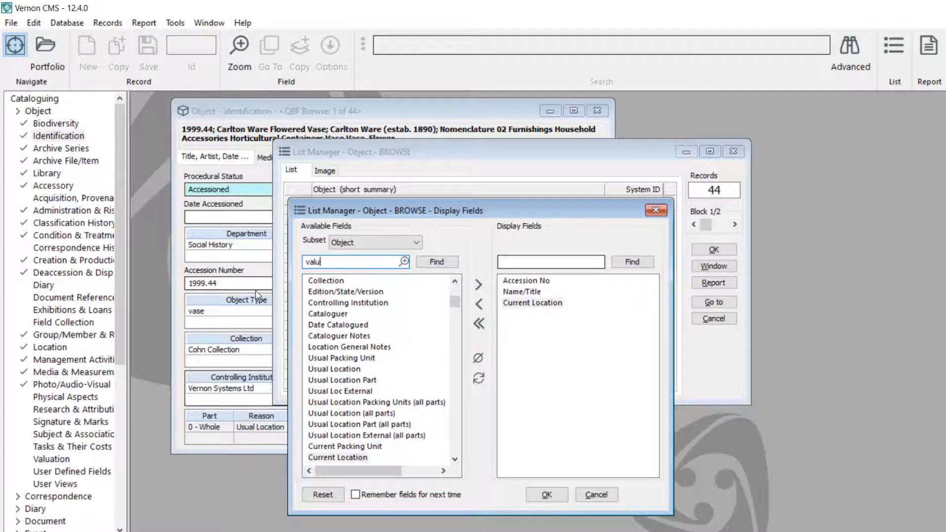
text(ation)
key(Return)
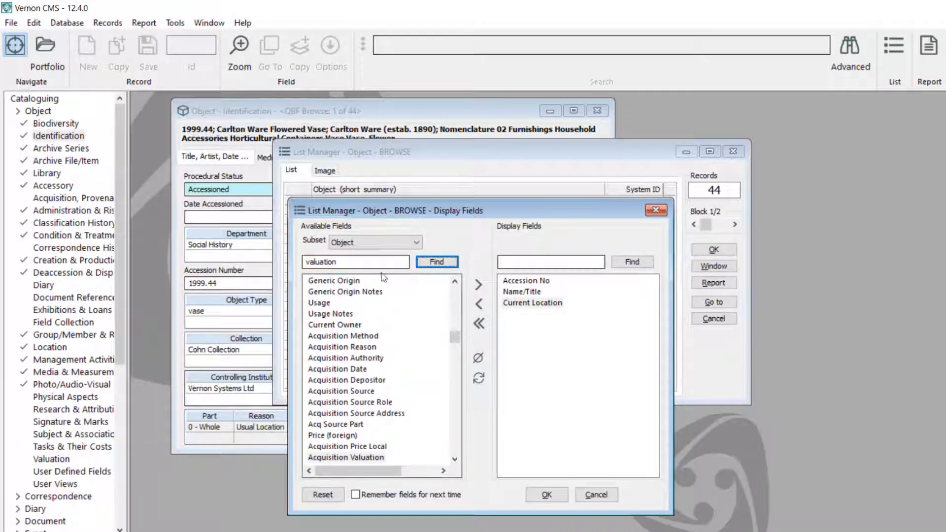
click(429, 266)
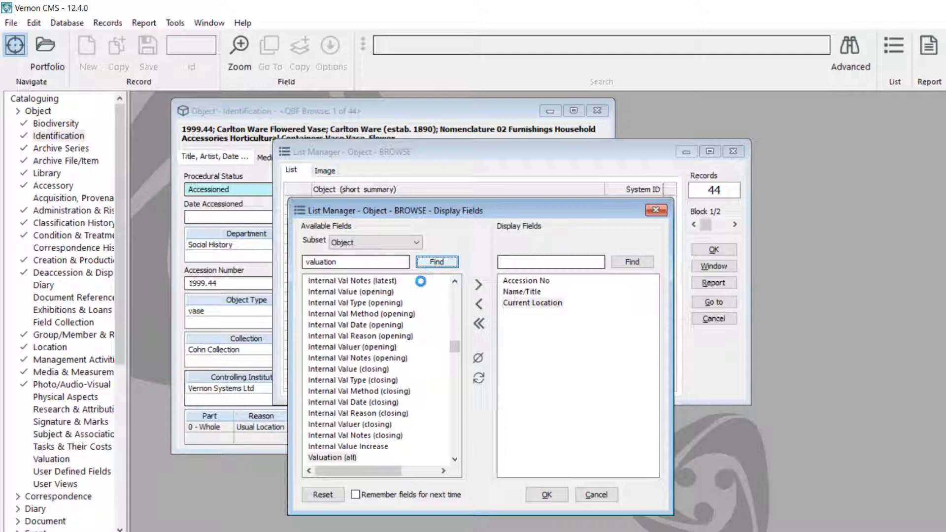
double_click(348, 458)
drag(454, 351, 457, 288)
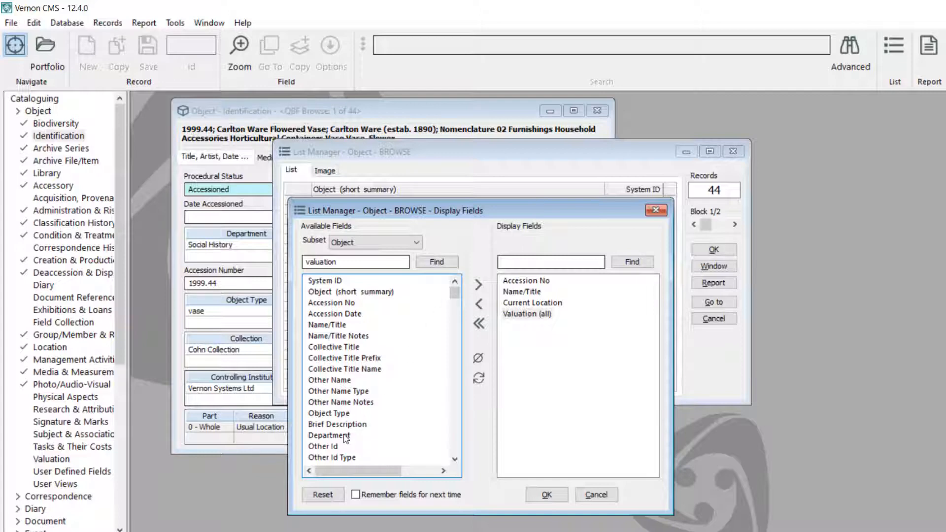
click(616, 337)
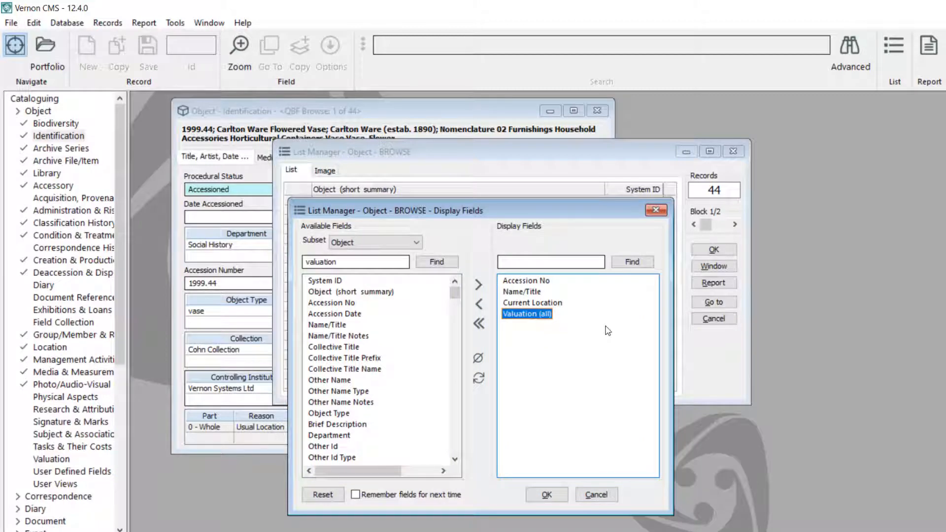
scroll(452, 296, down, 10)
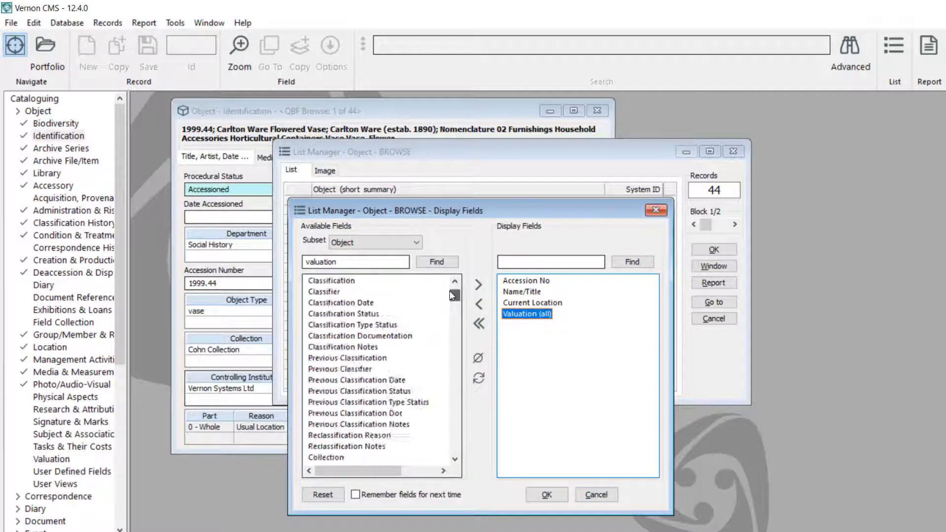
scroll(452, 295, up, 10)
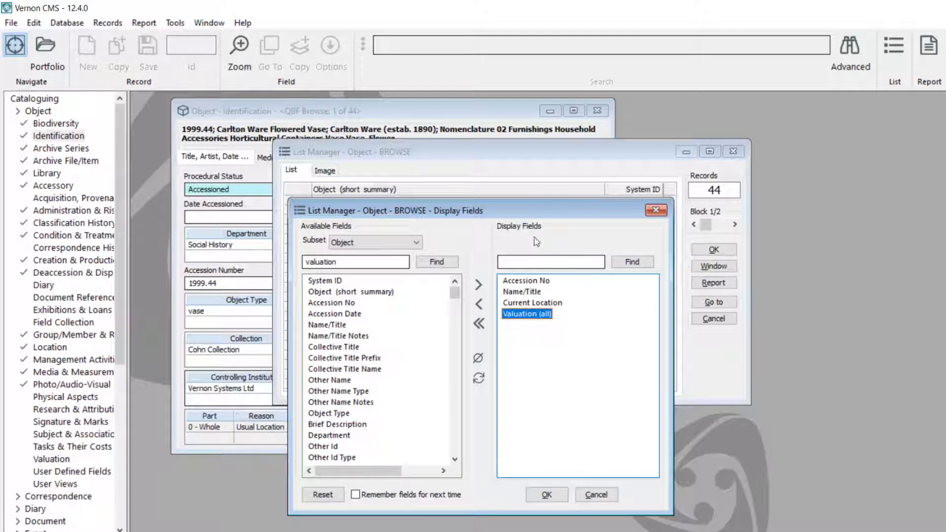
Set the chosen display fields to be remembered for next time and apply them to the vases list.
drag(513, 213, 492, 179)
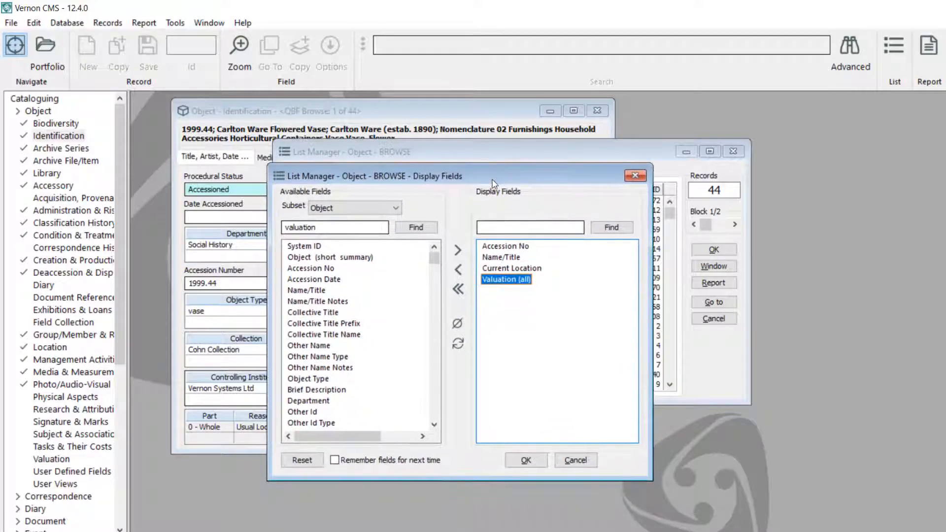
click(353, 324)
click(512, 338)
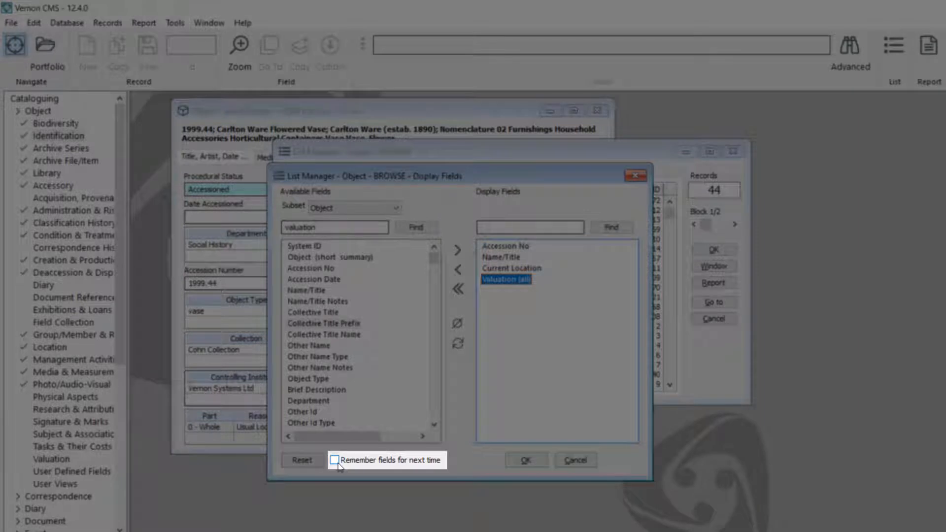
click(336, 462)
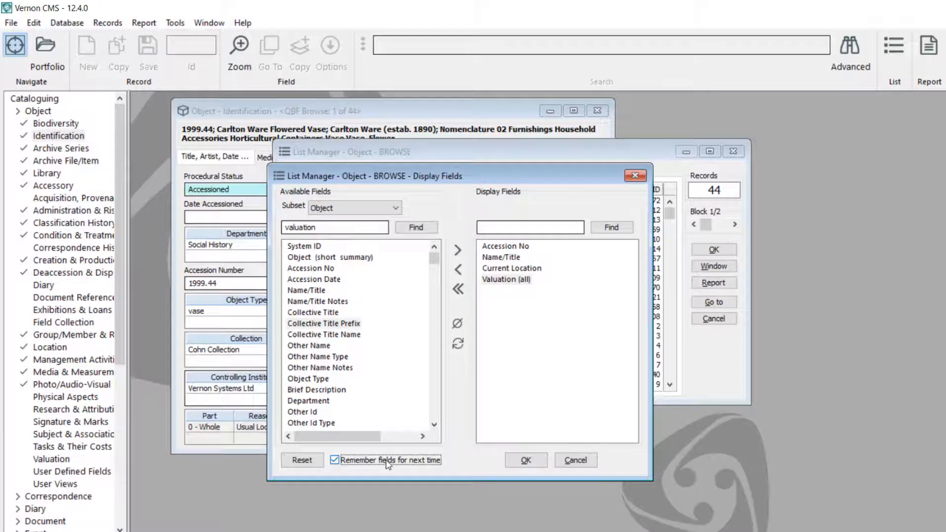
click(525, 460)
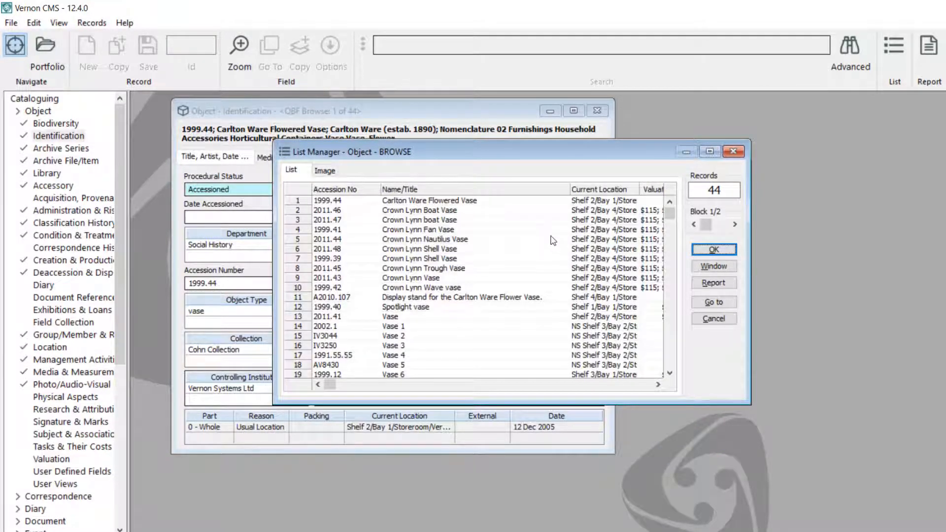
Add Department to the vases list's display fields and place it directly below Name/Title.
click(58, 22)
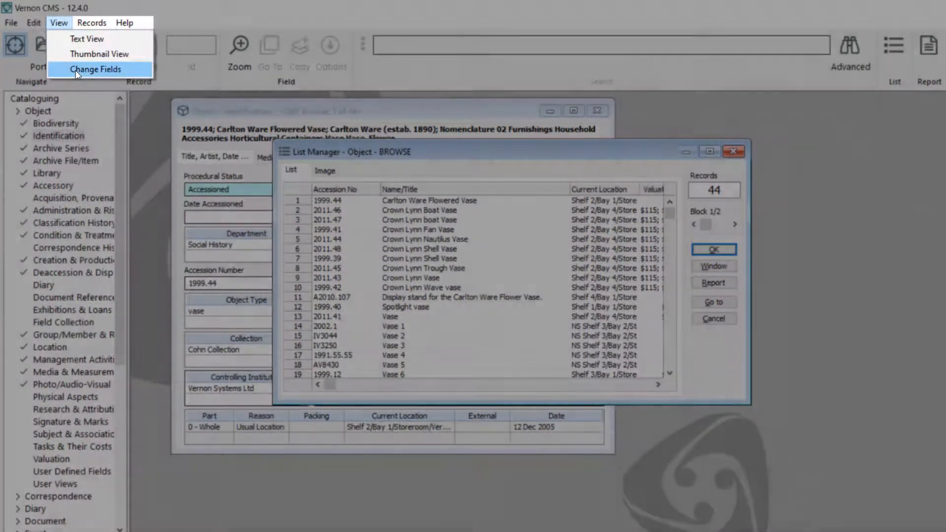
click(76, 72)
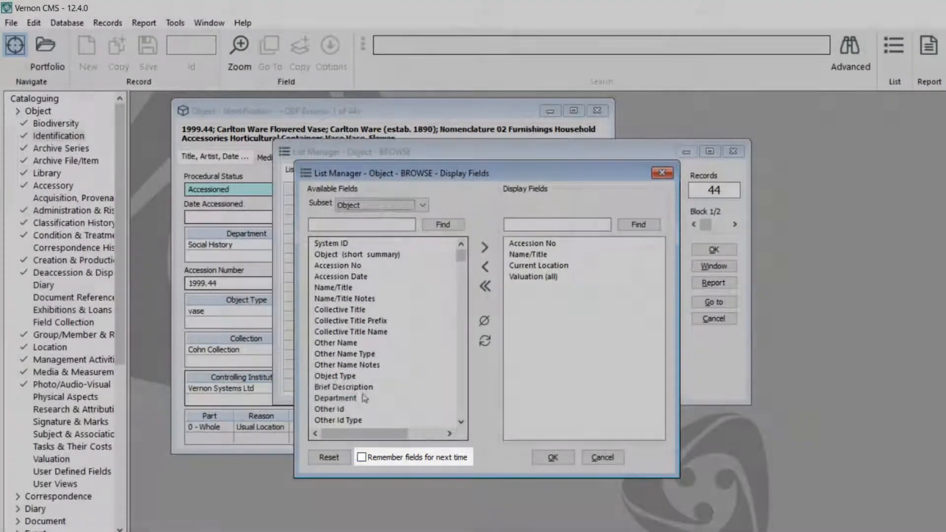
double_click(340, 398)
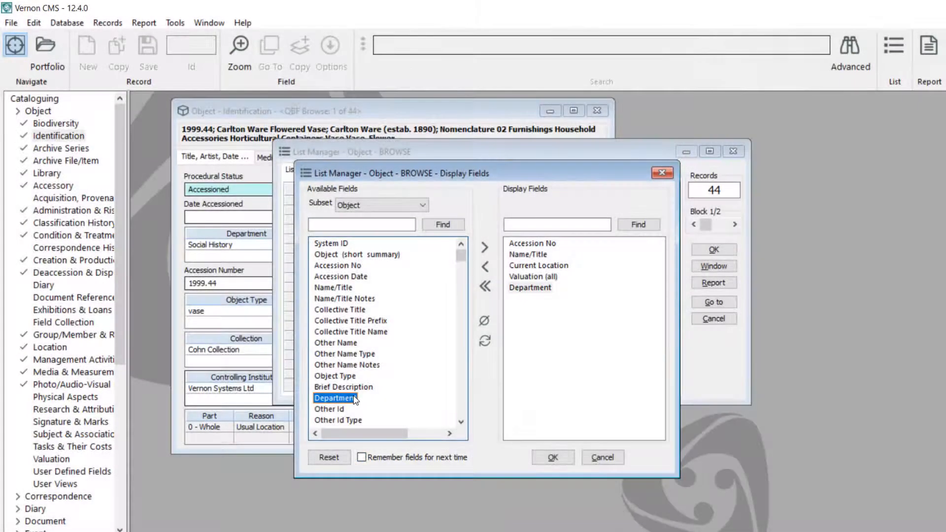
click(535, 285)
drag(535, 288, 531, 261)
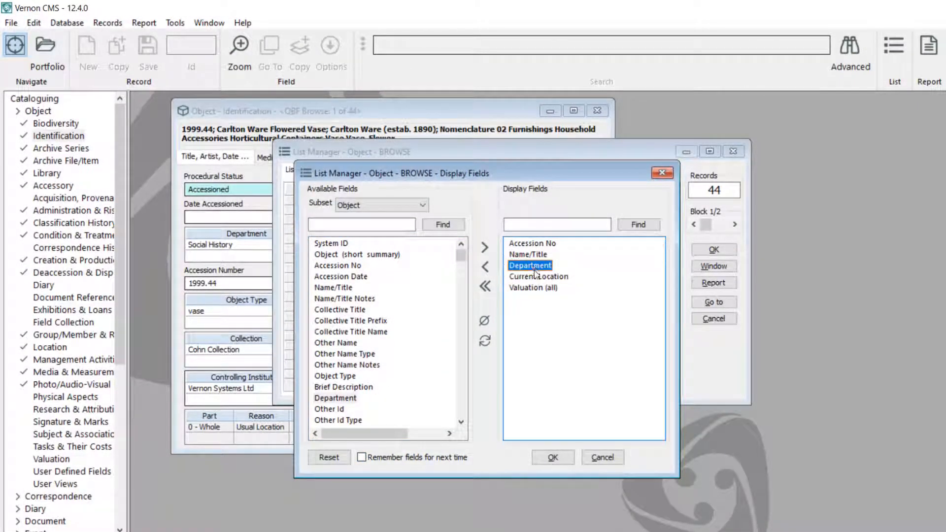
Remove Valuation (all), add Object Type to the display fields, and apply the fields without remembering them for next time.
click(533, 277)
click(535, 286)
click(484, 266)
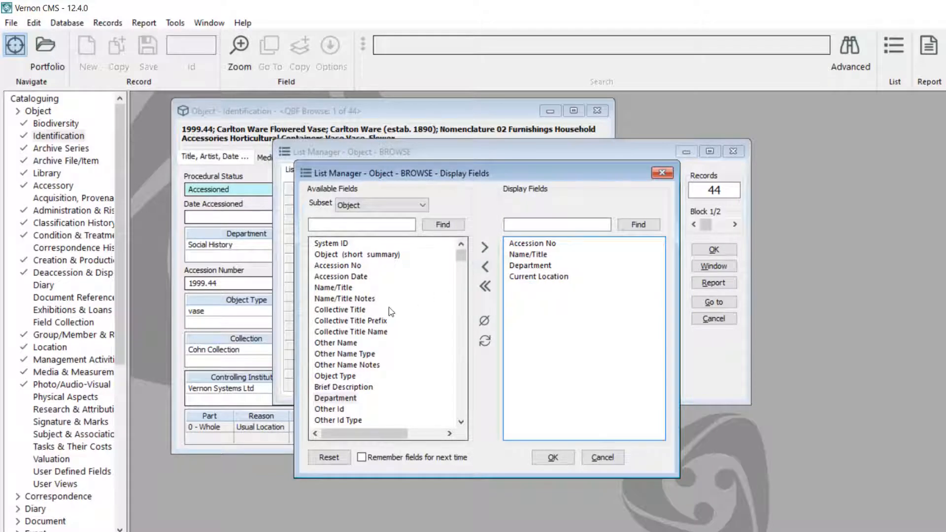
scroll(391, 311, down, 1)
scroll(391, 312, down, 3)
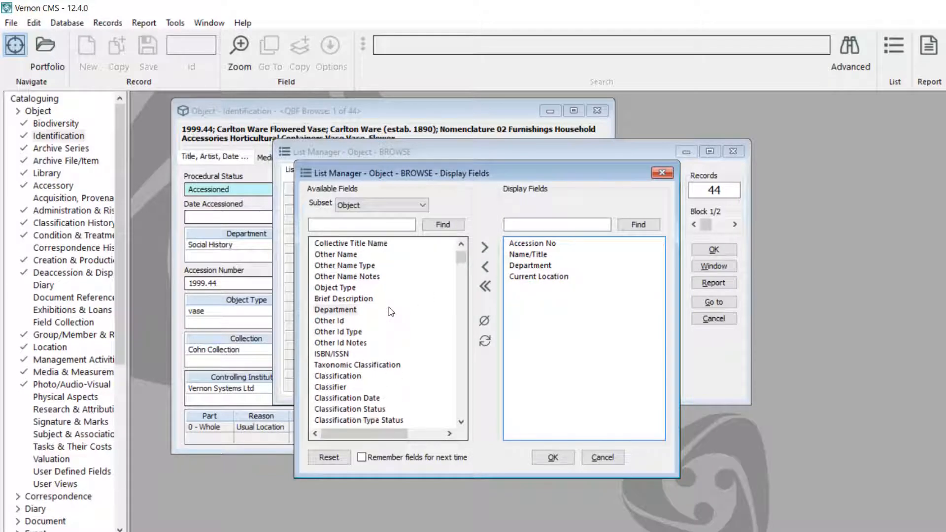
click(340, 291)
double_click(339, 290)
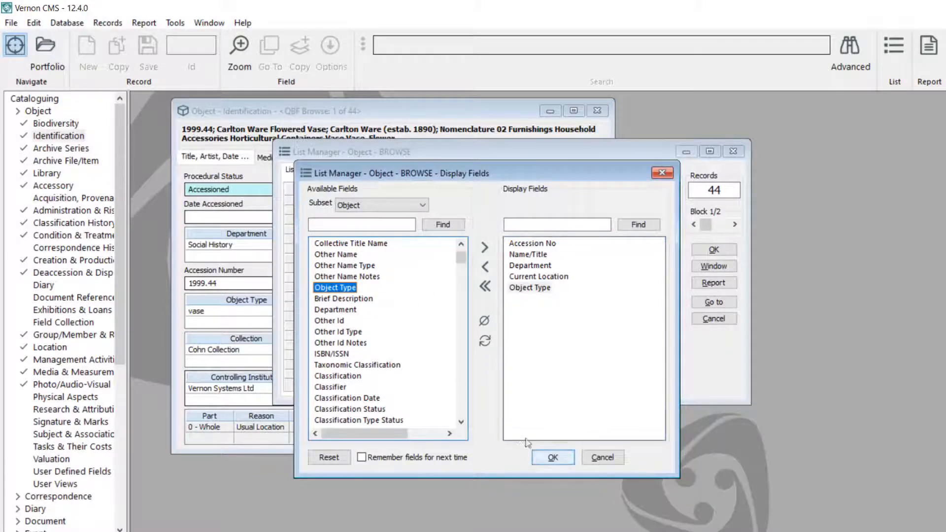
click(552, 458)
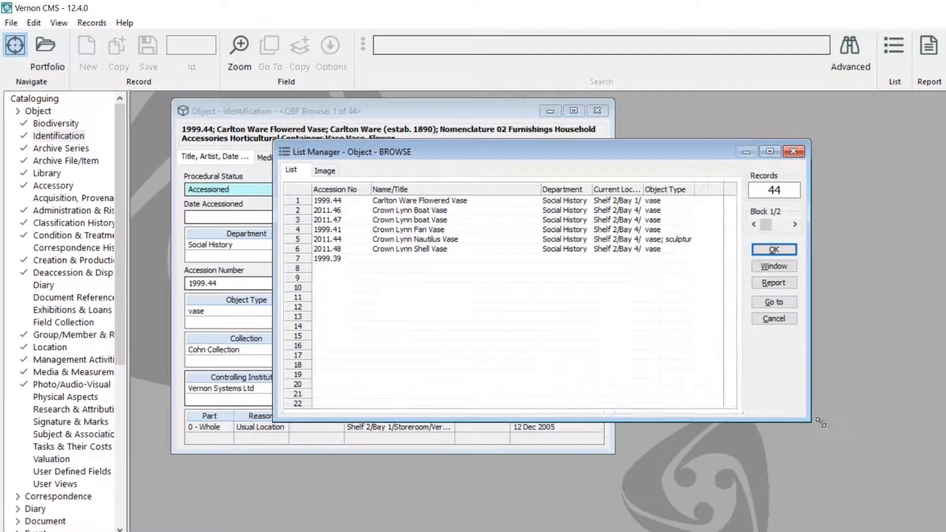
Copy the vases list to Excel without images and look through the rows in the workbook.
click(33, 23)
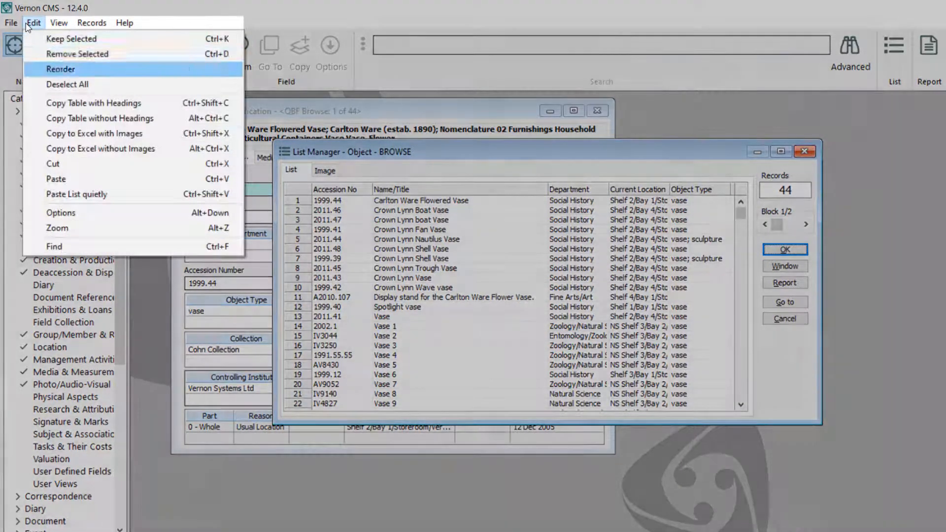
key(Down)
click(86, 149)
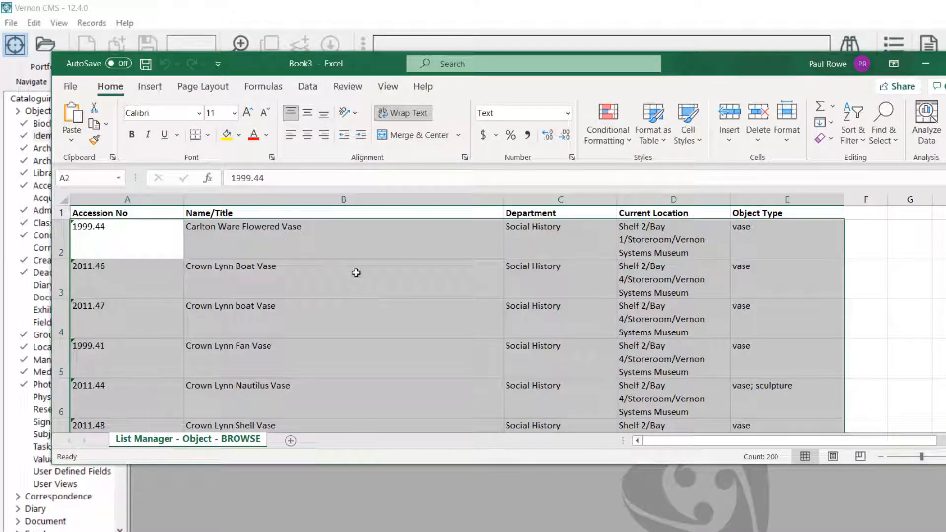
click(342, 244)
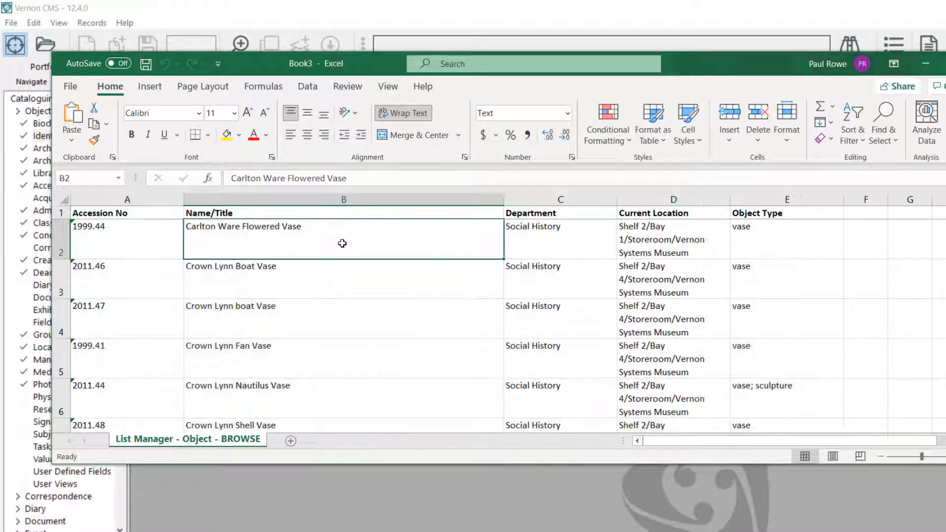
scroll(342, 243, down, 2)
scroll(343, 244, down, 5)
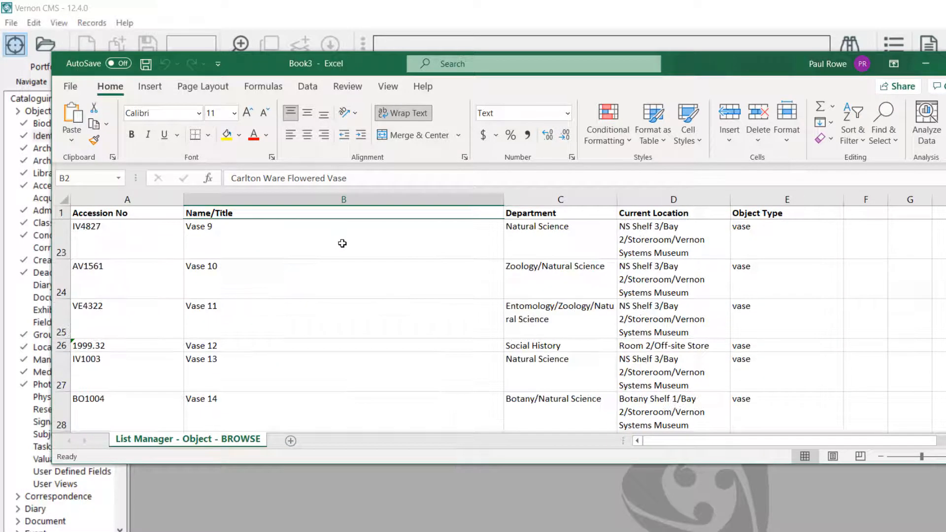
Switch back to Vernon CMS, close the list, and reopen it to check which display fields were remembered.
key(alt+Tab)
click(809, 151)
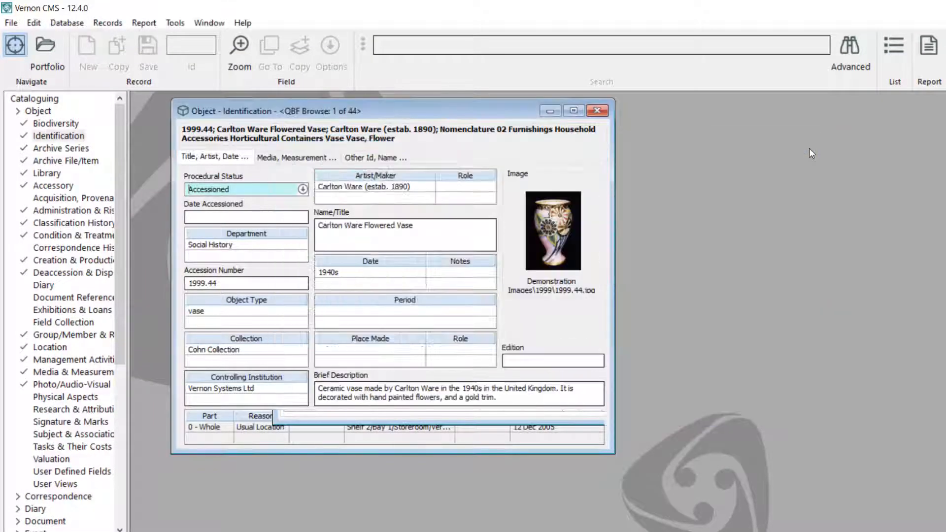
click(899, 48)
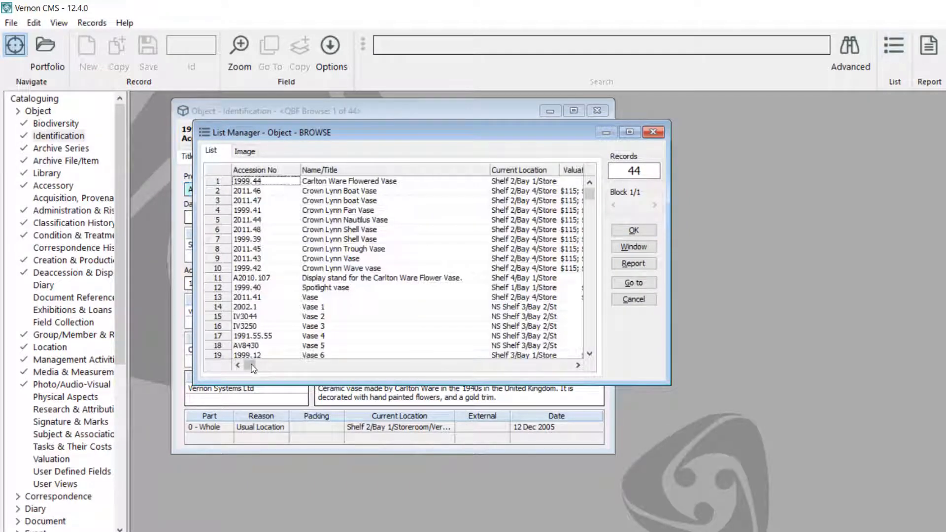
mouse_move(252, 368)
mouse_down()
mouse_move(578, 369)
mouse_move(238, 379)
mouse_up()
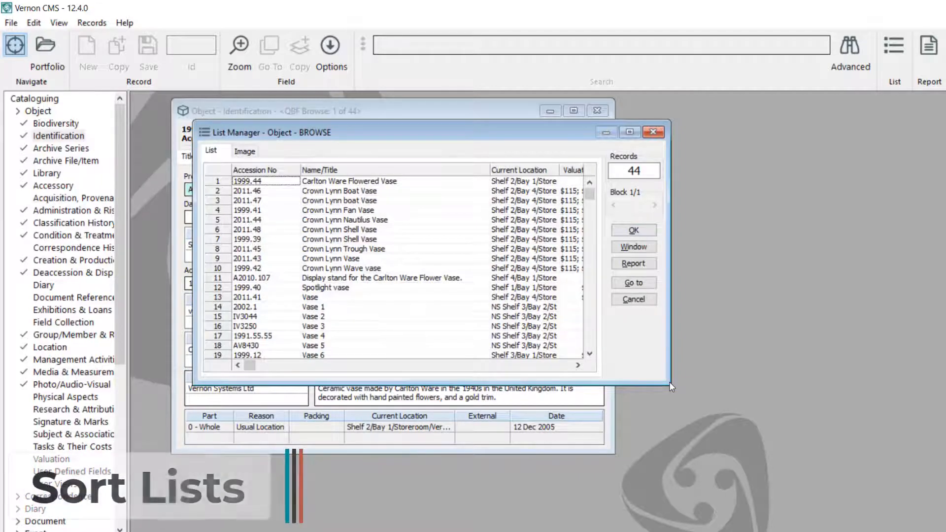
Enlarge the list window and set Internal Value (latest) as the only sort field in place of Name/Title.
drag(667, 382, 848, 427)
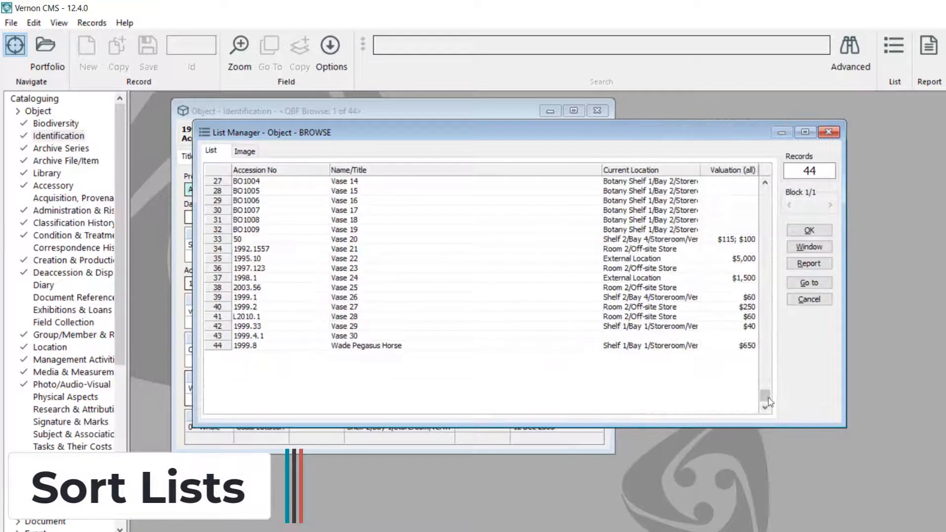
click(92, 22)
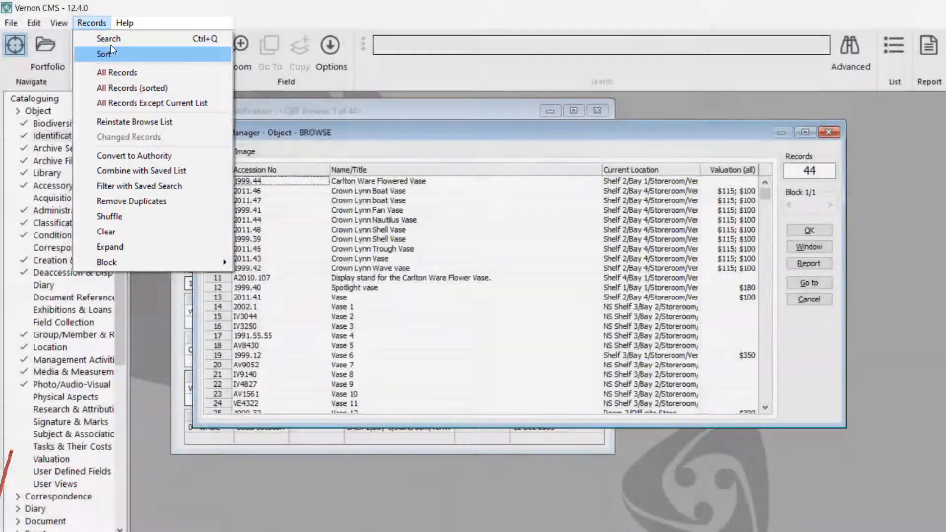
click(109, 52)
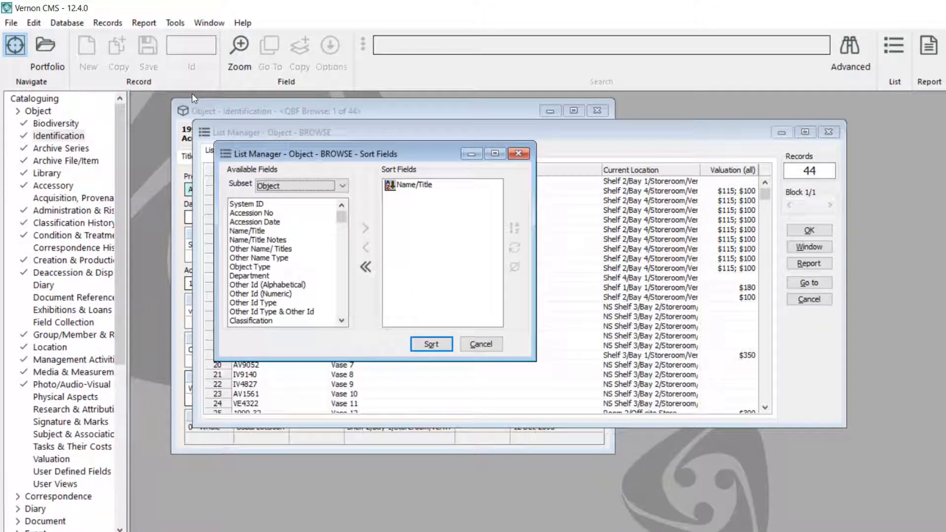
mouse_move(375, 147)
mouse_down()
mouse_move(379, 116)
mouse_move(507, 362)
mouse_move(376, 140)
mouse_move(389, 137)
mouse_up()
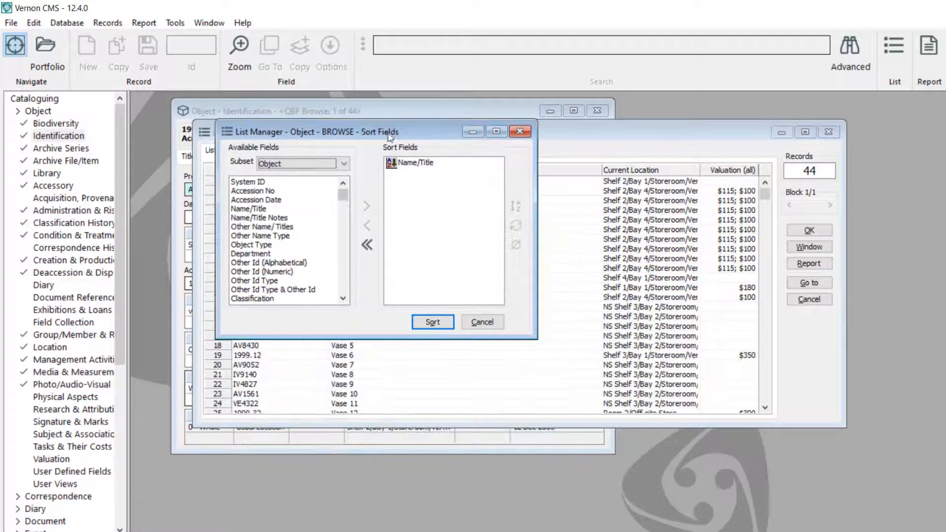
click(344, 203)
scroll(344, 203, down, 10)
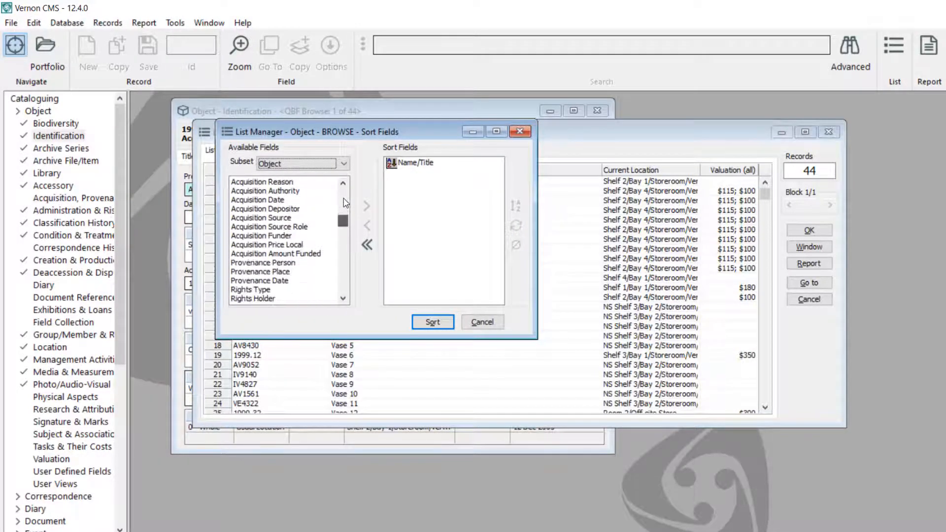
scroll(344, 203, up, 1)
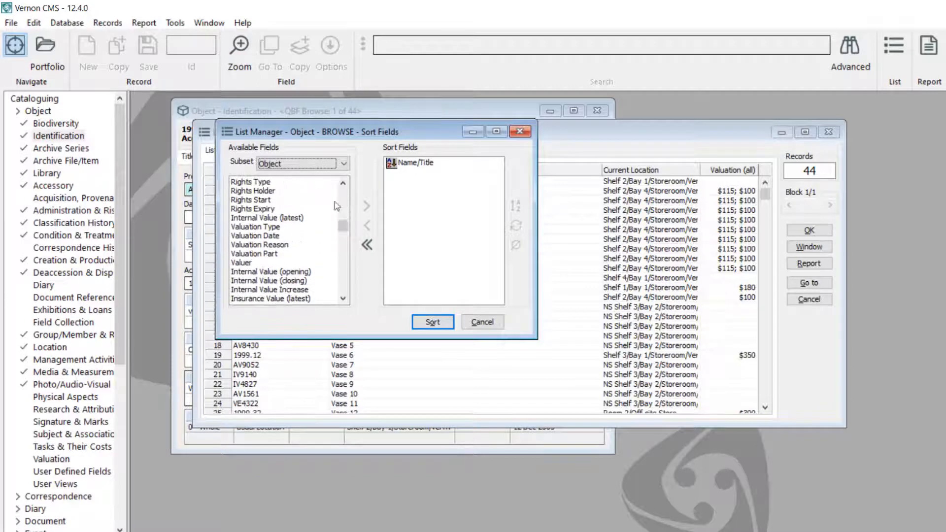
double_click(267, 217)
click(365, 228)
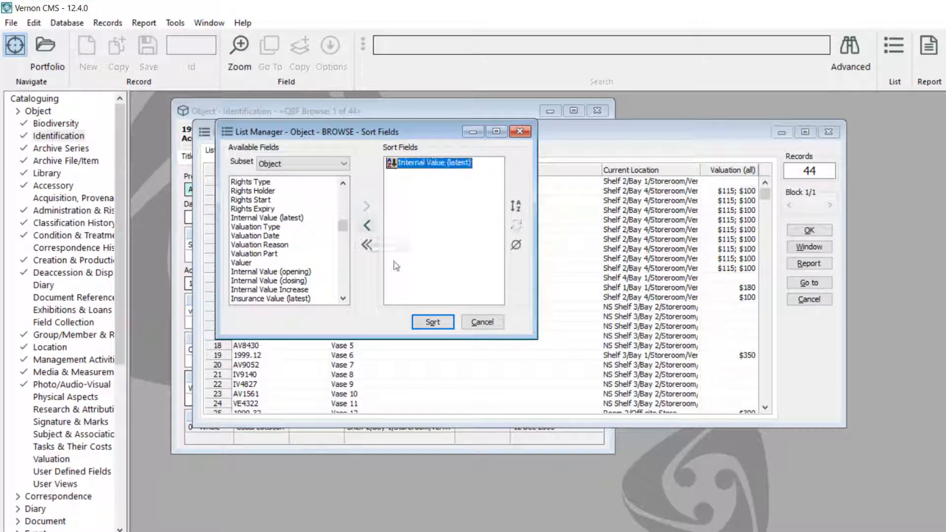
Sort the vases list by the chosen field and review the Valuation (all) column down to the last record.
click(433, 323)
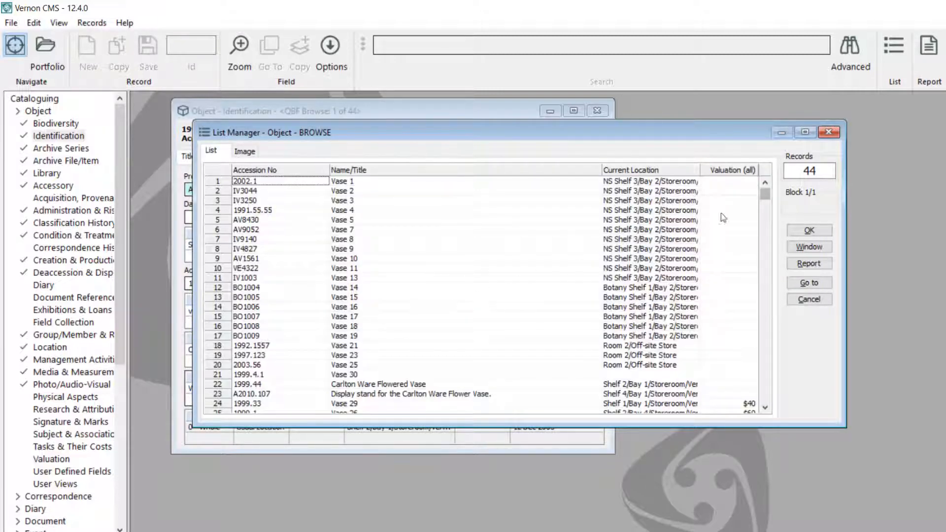
drag(765, 194, 794, 425)
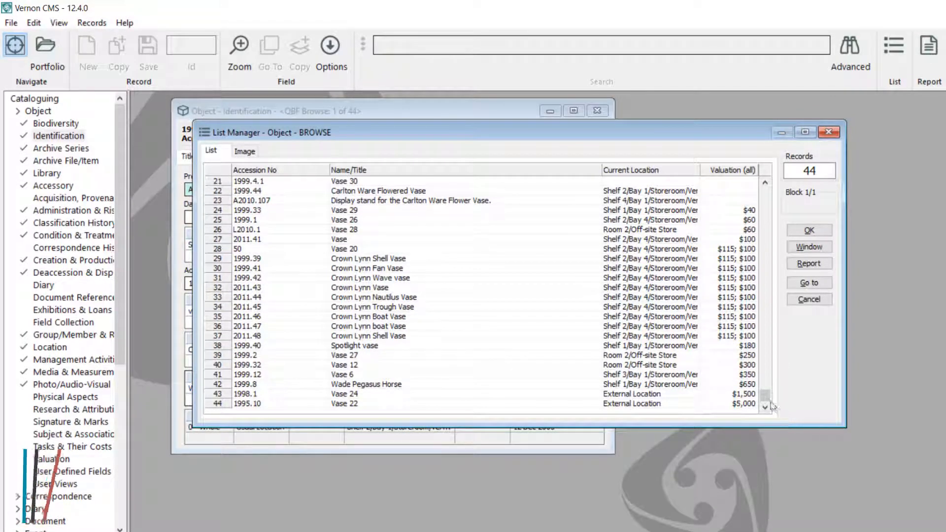
scroll(766, 404, up, 7)
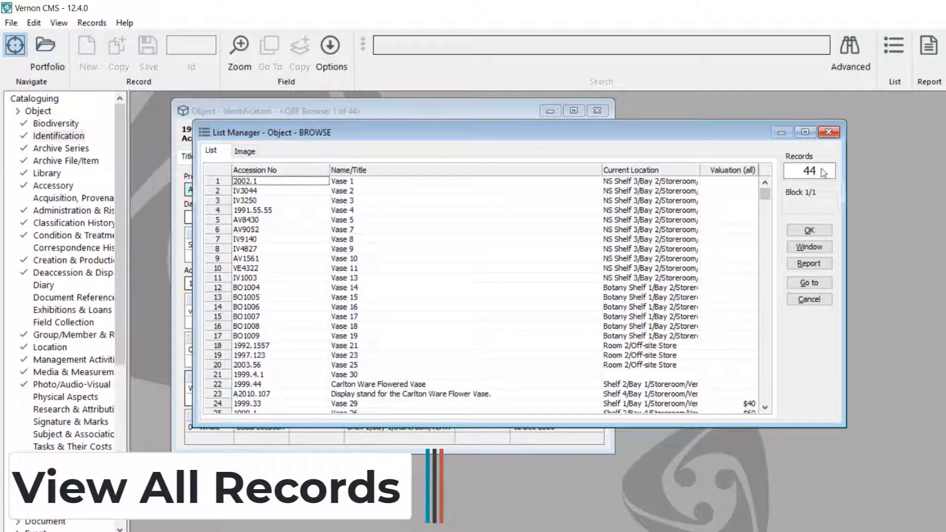
Close the sorted vases list and open an empty list from a new object entry.
click(829, 133)
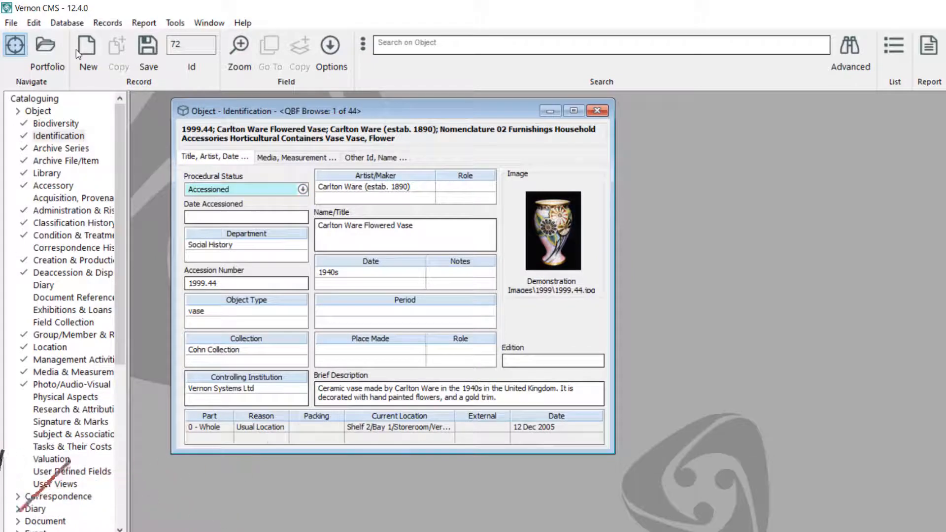
click(80, 52)
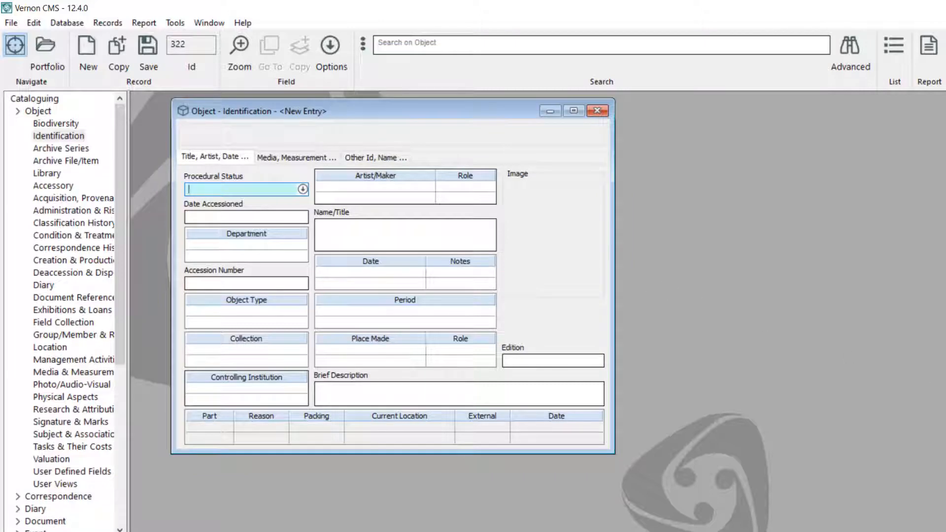
click(894, 47)
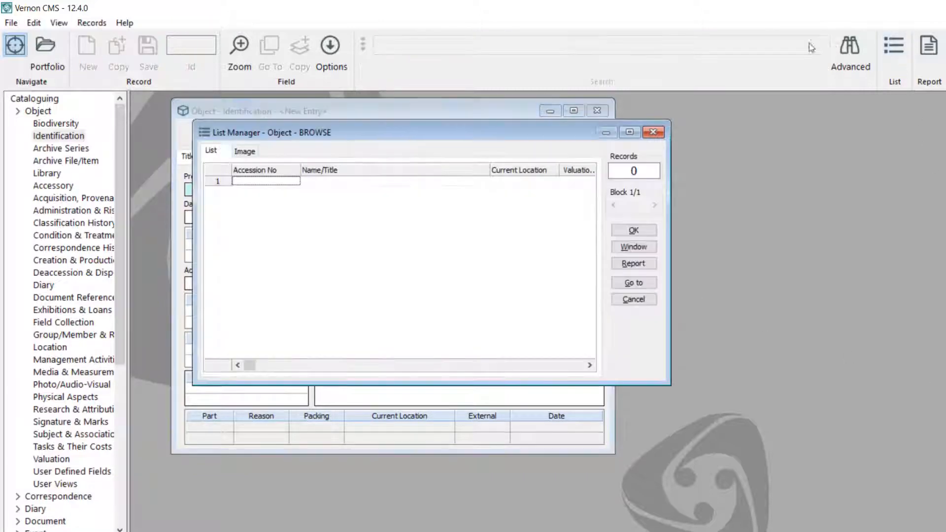
Fill the empty list with all object records, unsorted, and close the list after checking the record count.
click(92, 23)
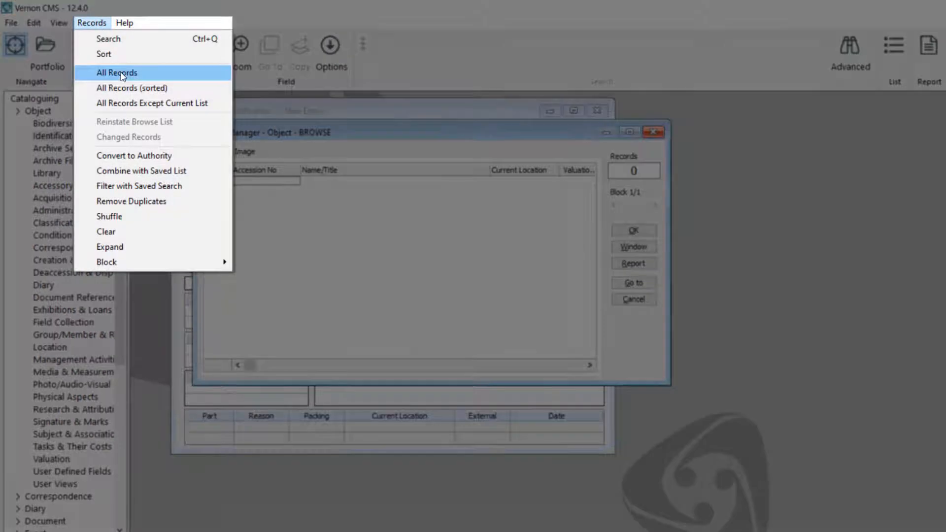
key(Down)
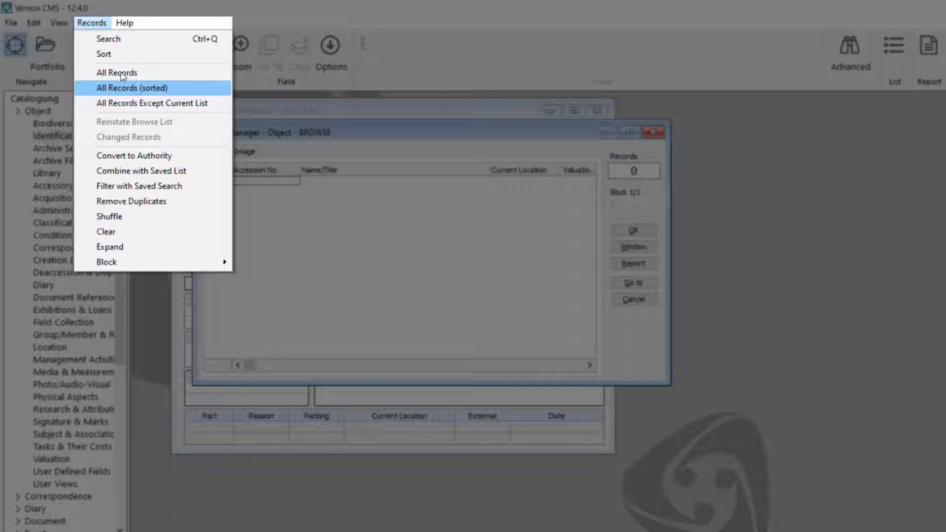
key(Down)
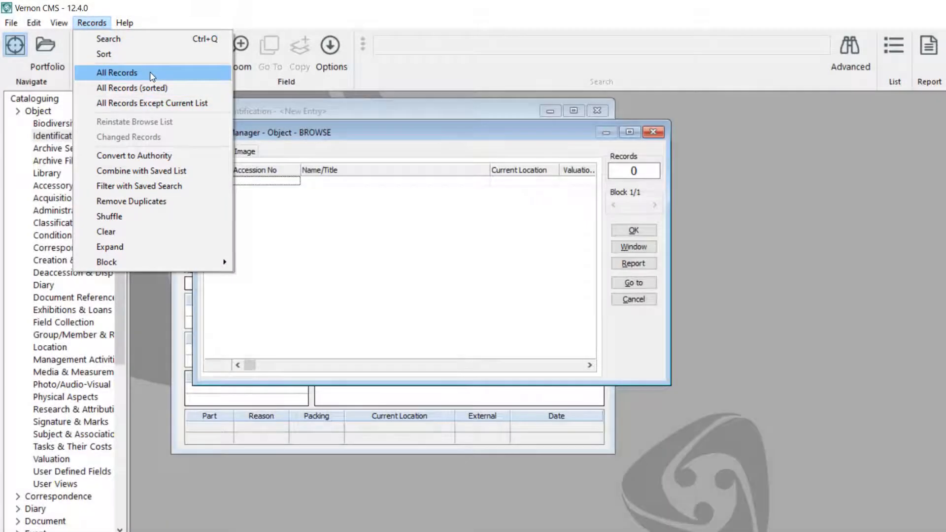
click(152, 74)
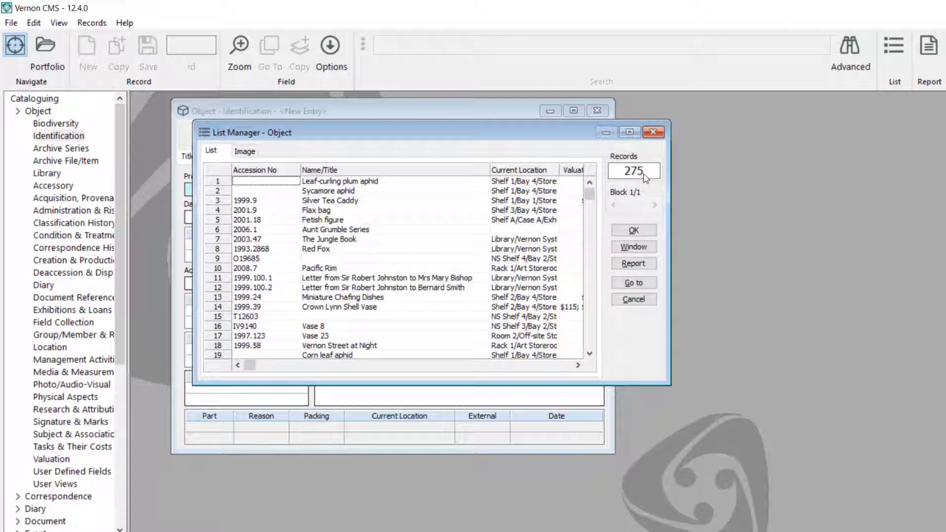
click(653, 132)
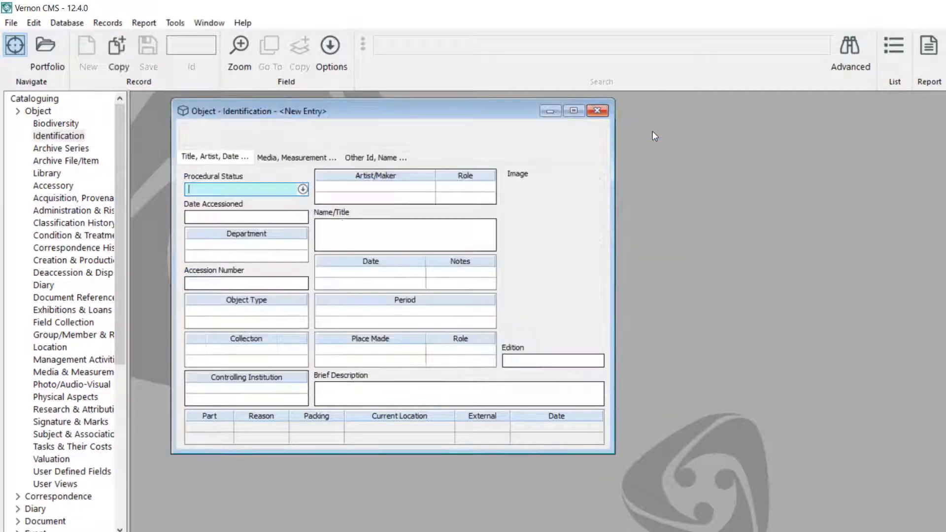
Run an advanced search on objects for records whose All Text field contains "red".
key(ctrl+f)
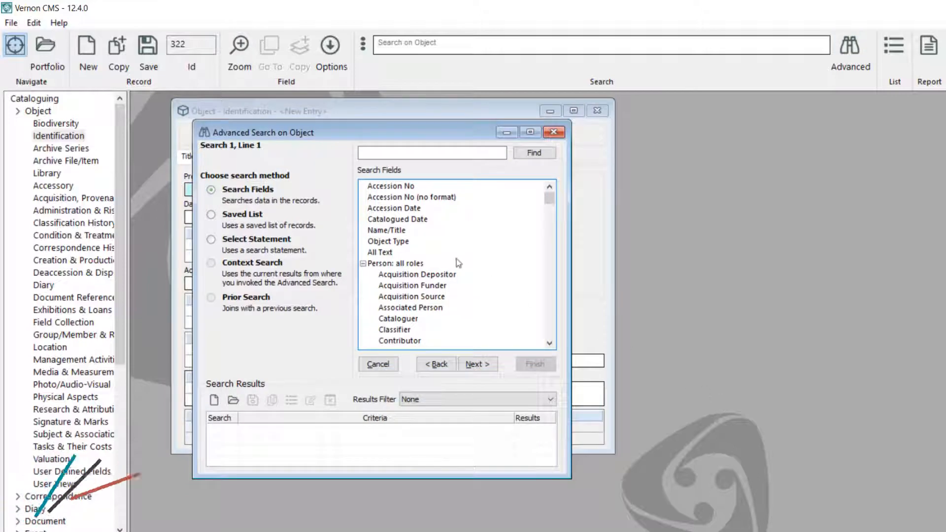
scroll(457, 259, down, 1)
double_click(380, 219)
click(404, 167)
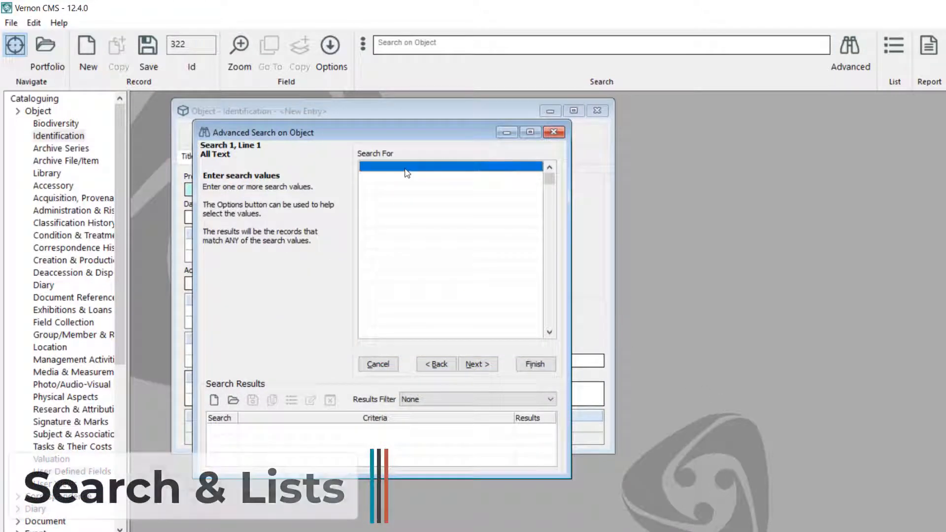
text(red)
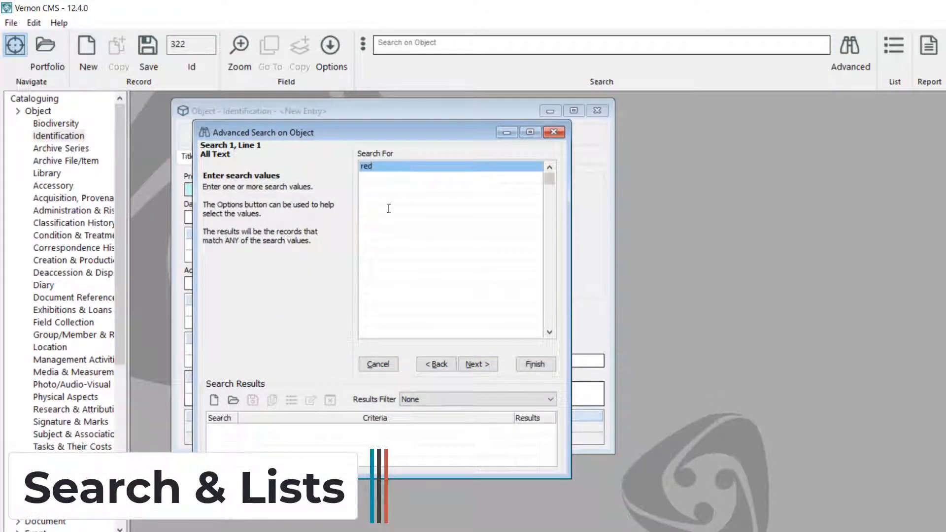
key(Return)
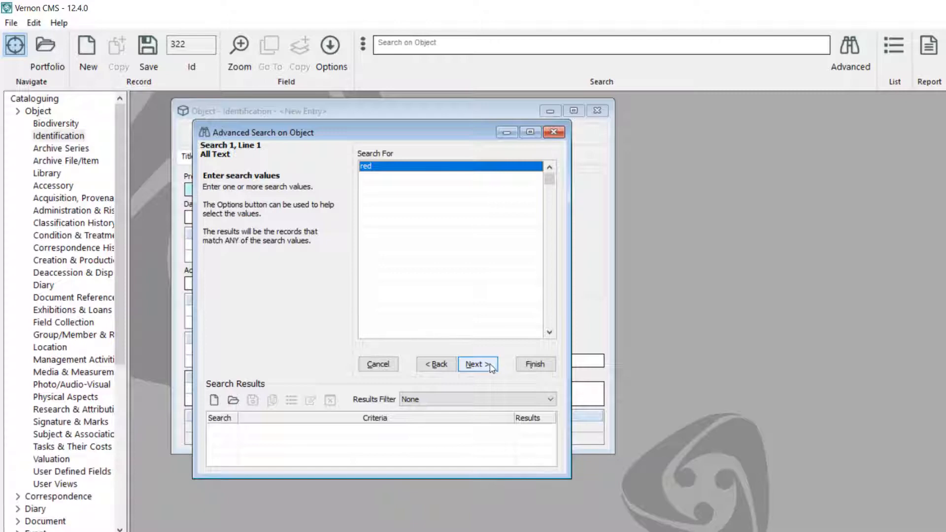
click(477, 364)
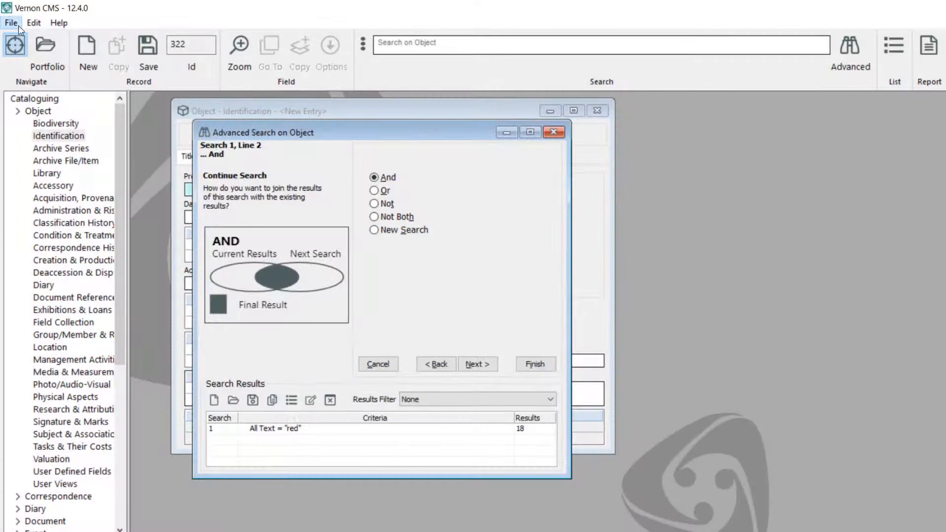
Save the search results as a list named "Red items" in the Portfolio.
click(19, 28)
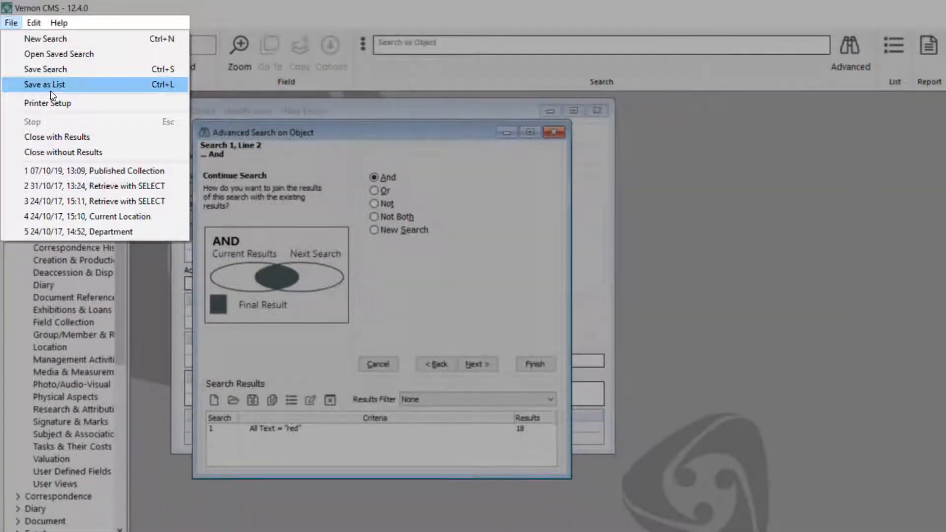
click(46, 84)
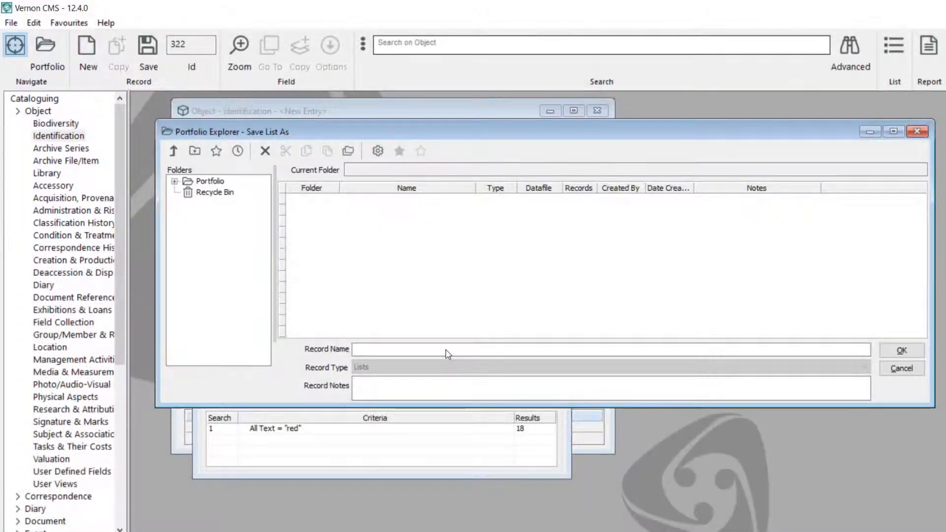
text(Red items)
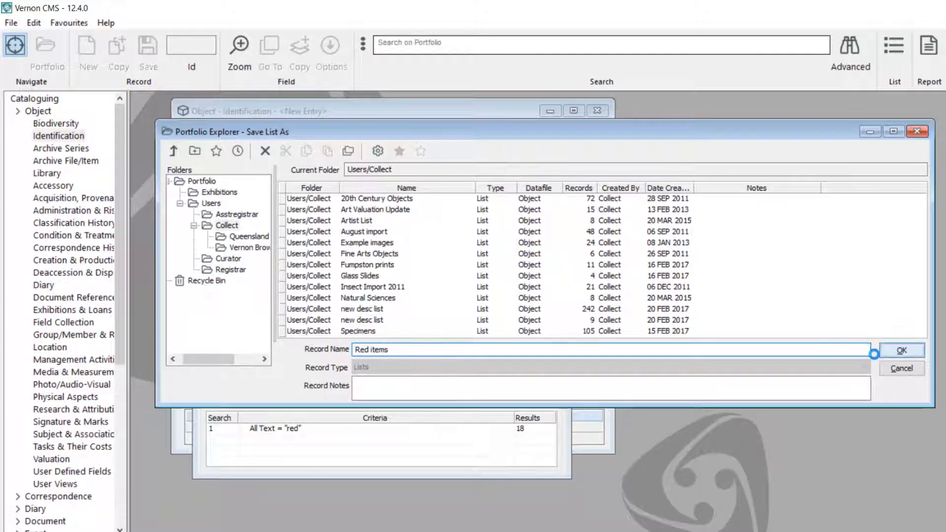
click(901, 350)
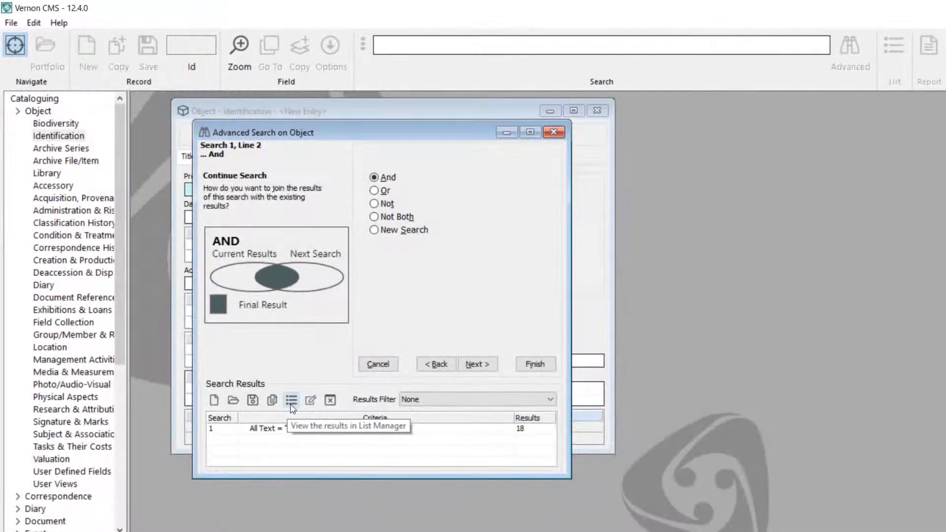
Open the search results as a list and remove the Potato aphid record and the Untitled record 2001.10.
click(291, 404)
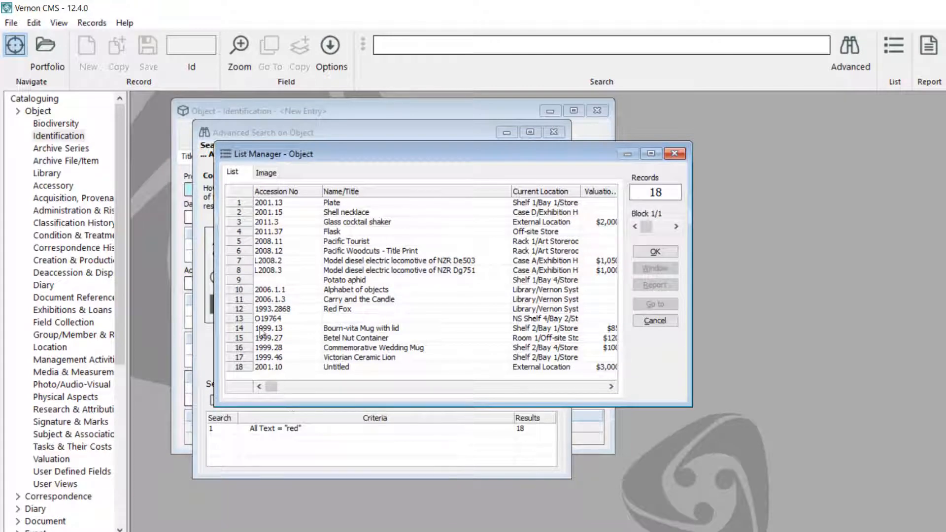
click(261, 280)
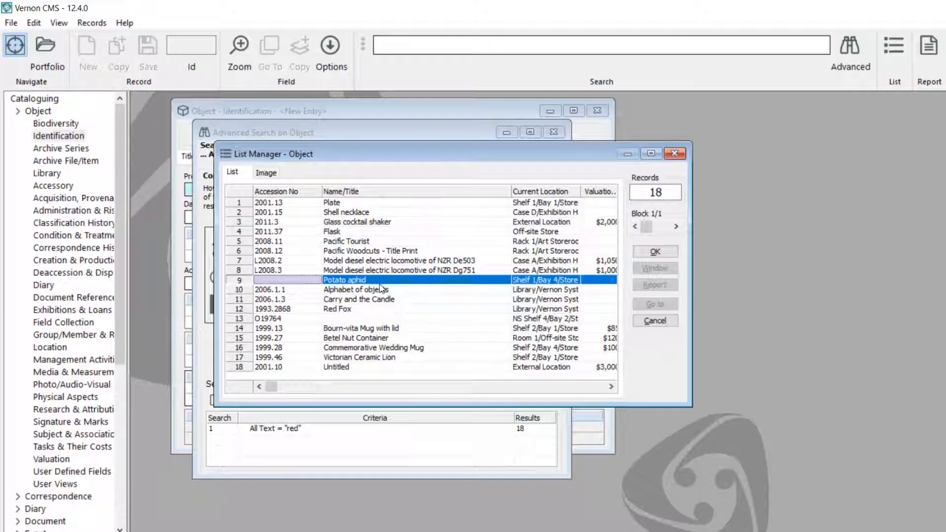
click(33, 22)
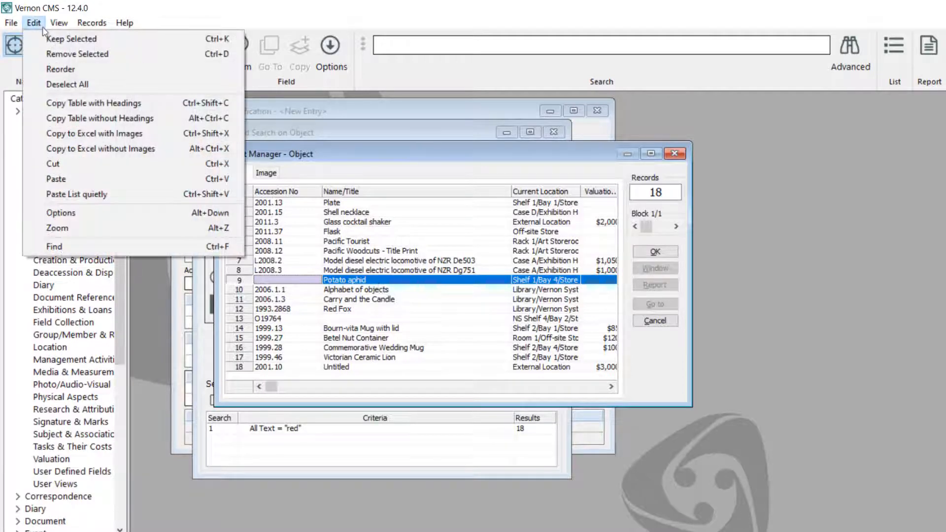
click(58, 55)
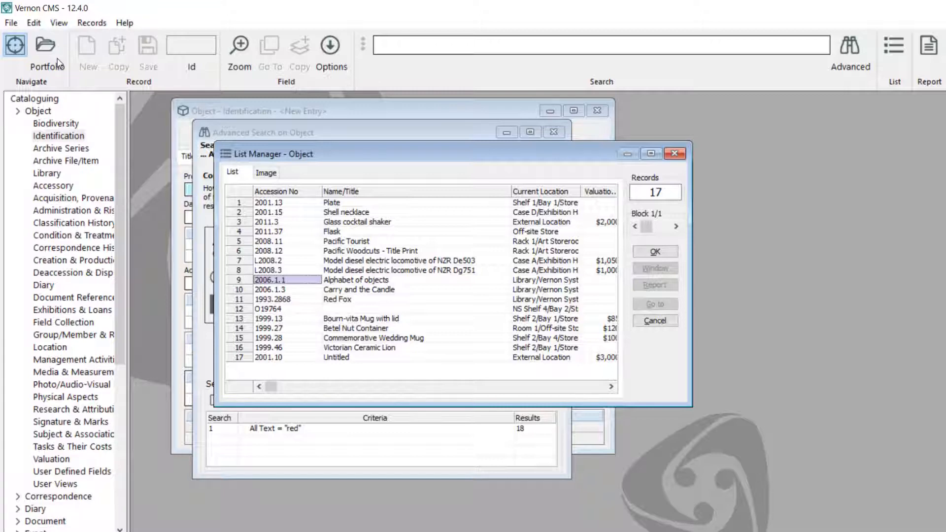
click(246, 356)
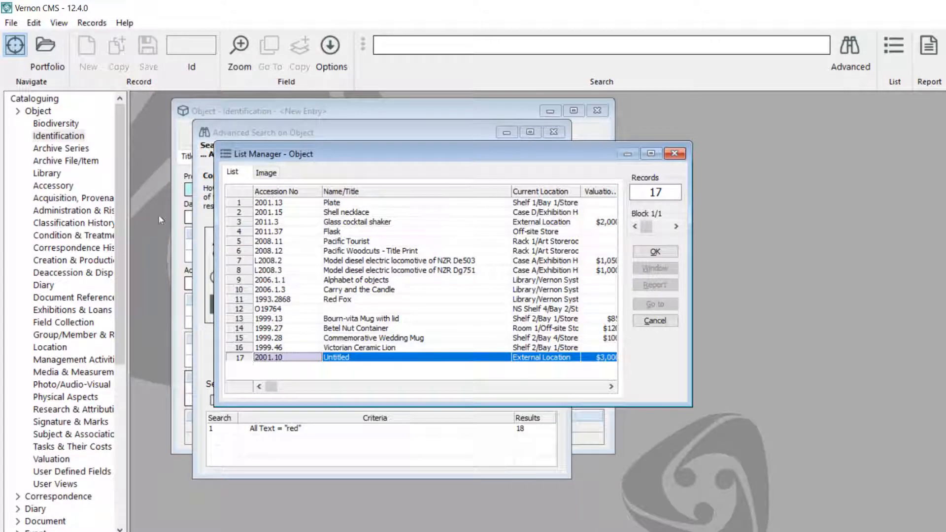
click(40, 24)
click(57, 55)
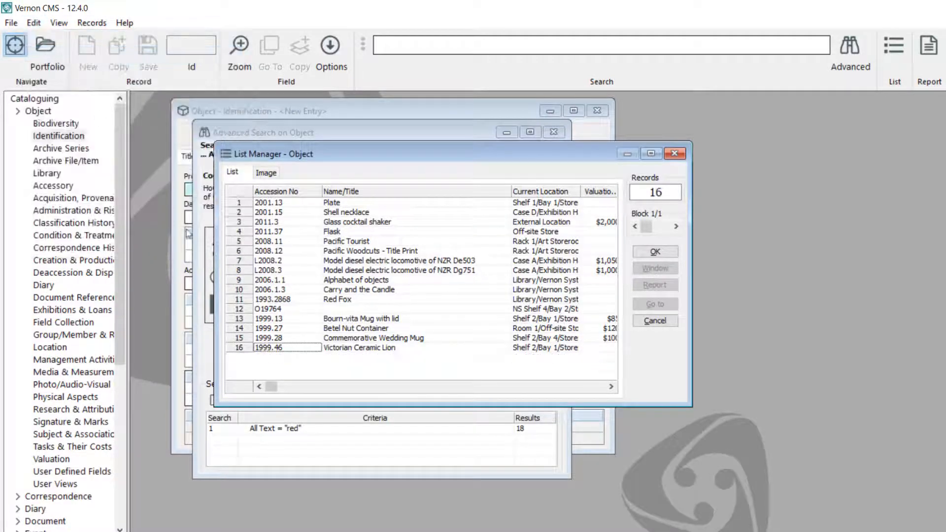
Remove record O19764, accept the edited results, and reopen the list briefly to check the remaining records.
click(34, 23)
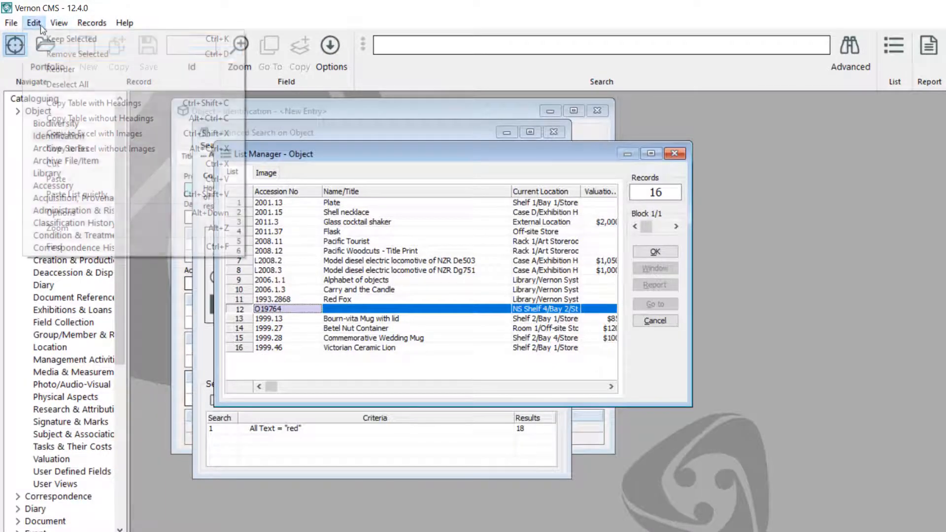
click(58, 53)
click(672, 251)
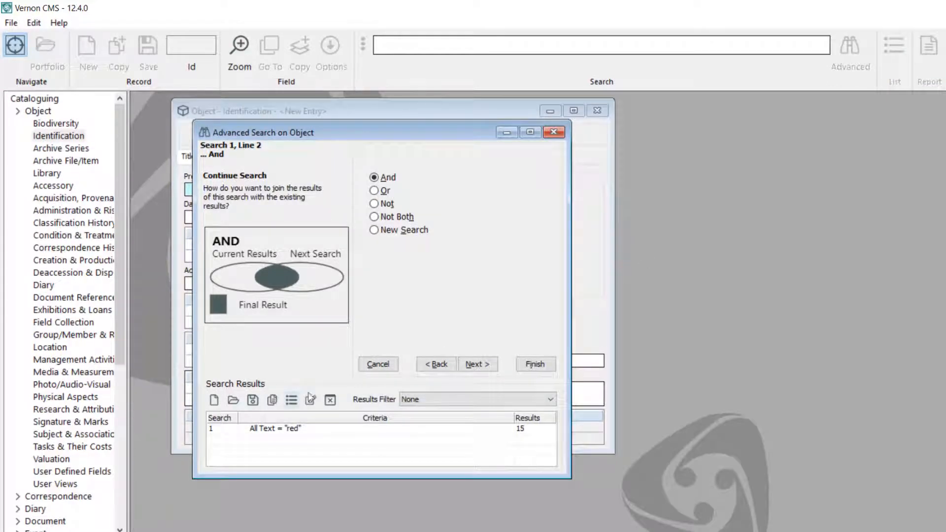
click(292, 400)
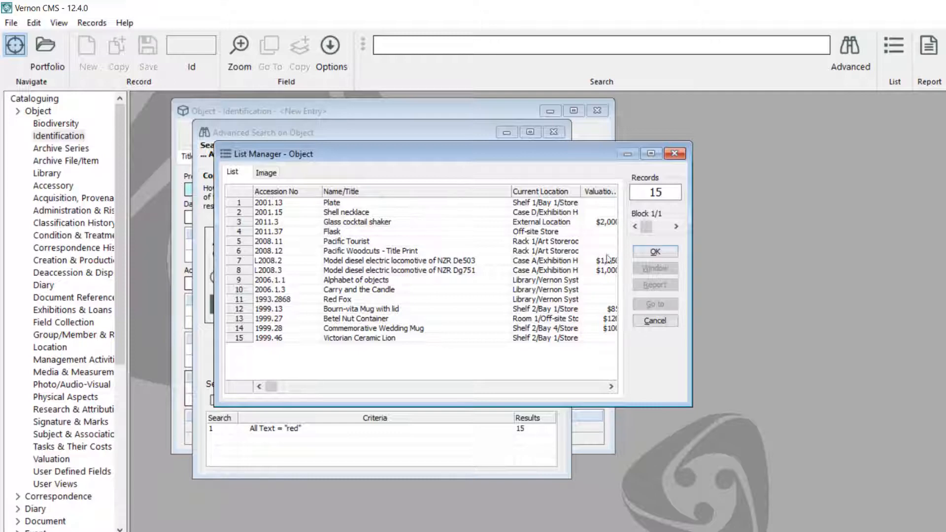
click(654, 252)
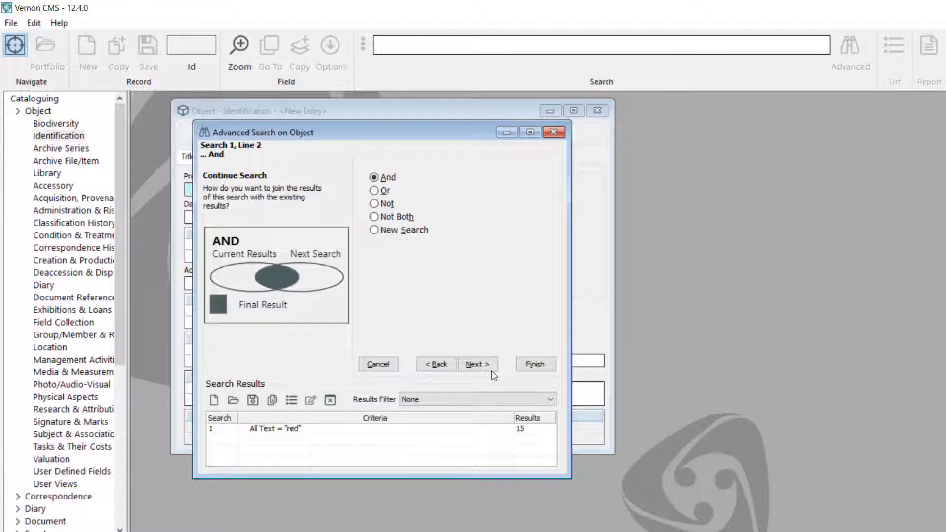
Continue the search with the Not operator and choose Department as the search field.
click(383, 206)
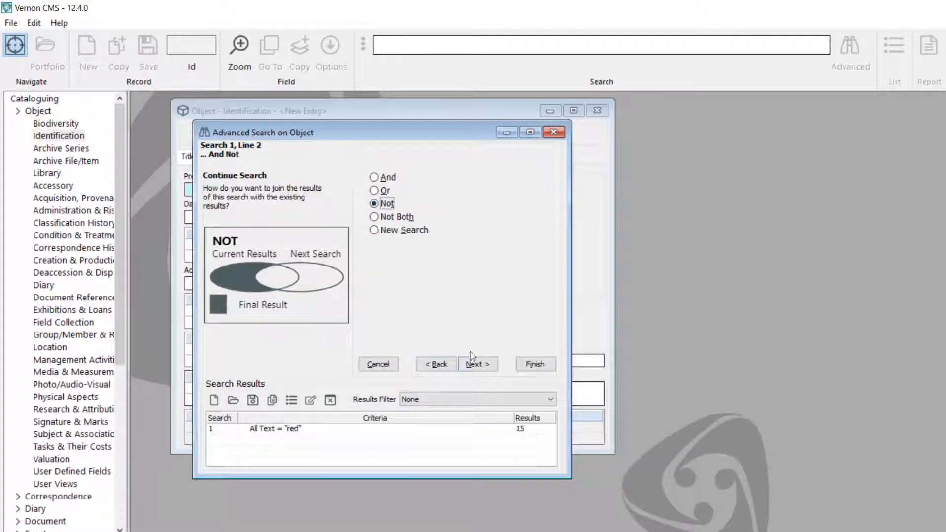
click(474, 364)
text(depart)
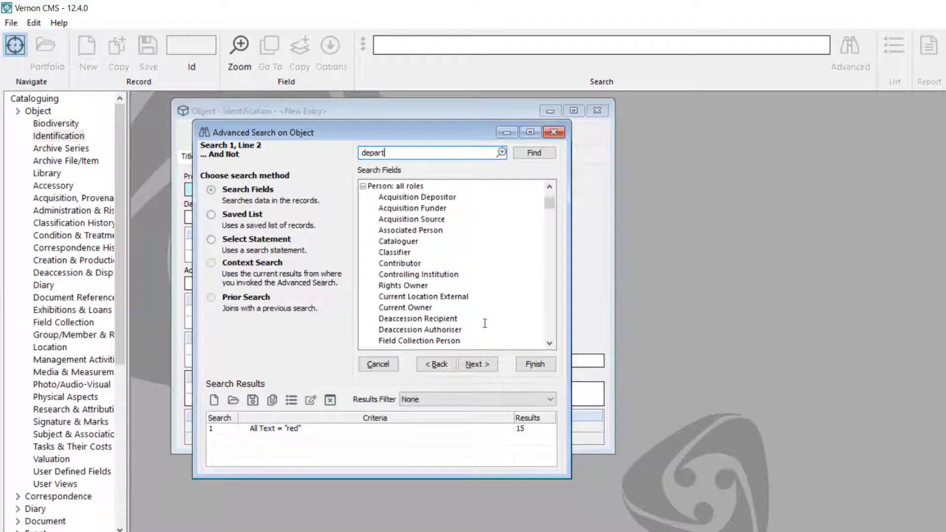
text(ment)
key(Return)
click(428, 344)
double_click(427, 341)
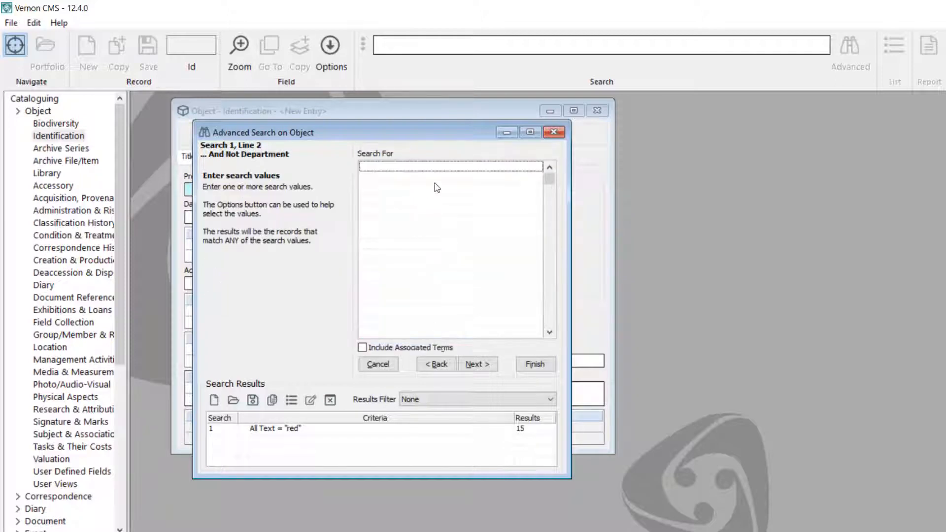
Exclude the Natural Science department with its Botany, Geology and Zoology terms, and finish the search to browse the results.
click(433, 167)
text(natural)
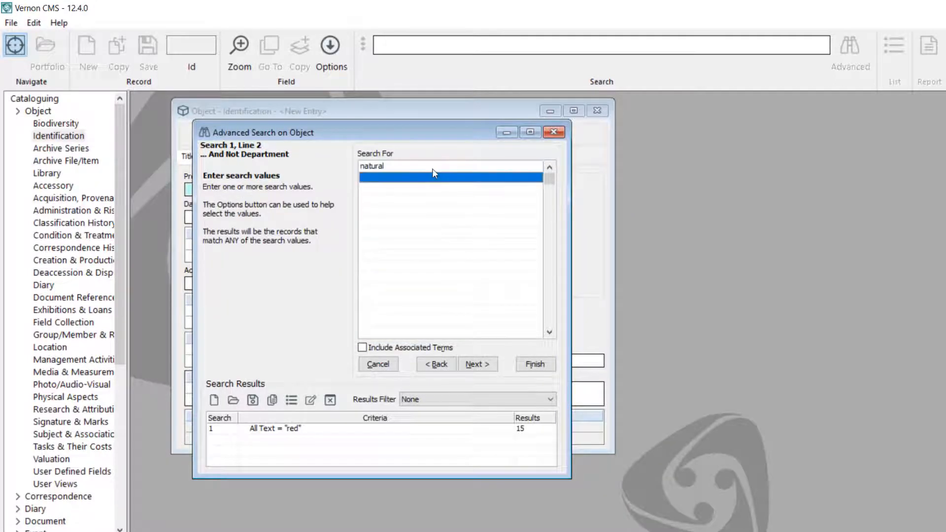
key(Return)
click(249, 219)
click(263, 230)
click(263, 240)
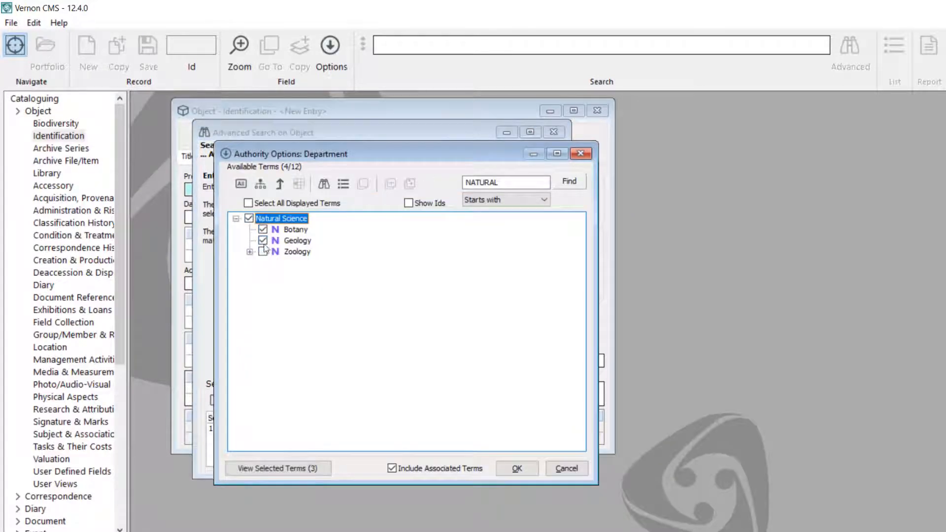
click(263, 251)
click(517, 468)
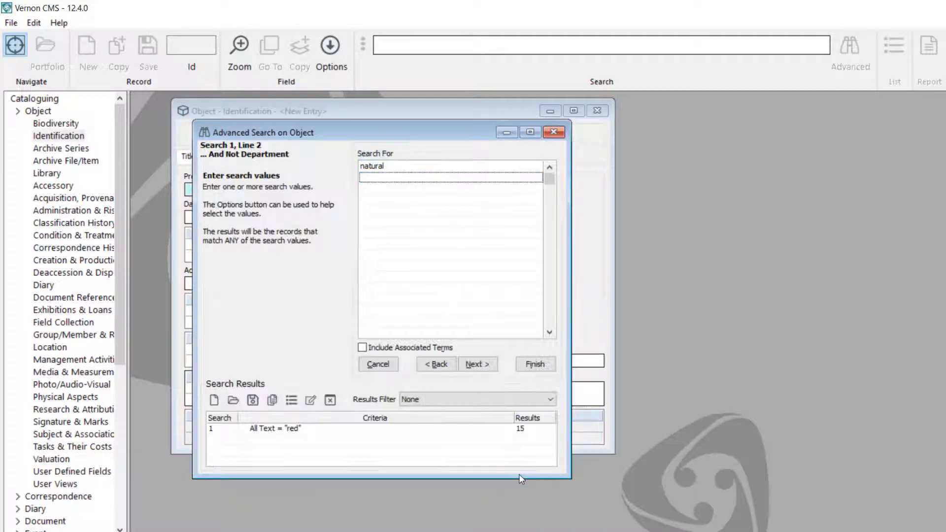
key(Return)
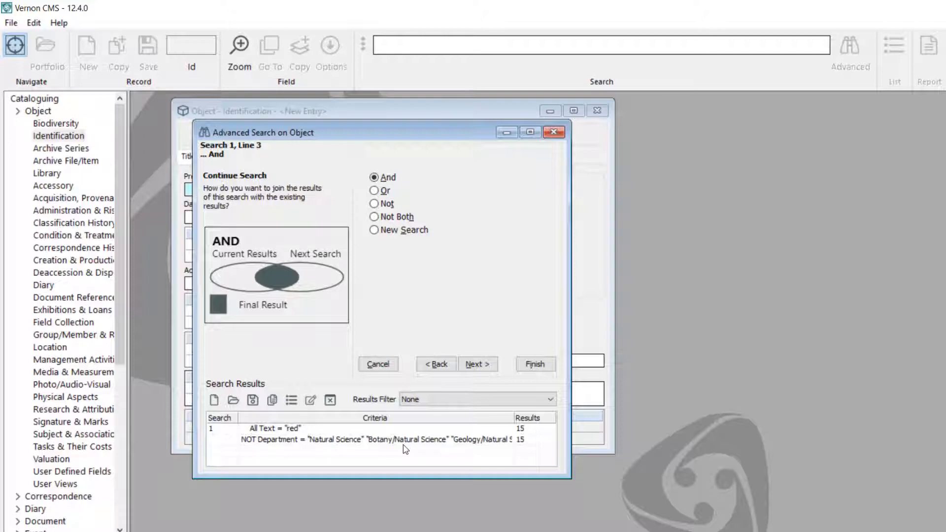
click(536, 364)
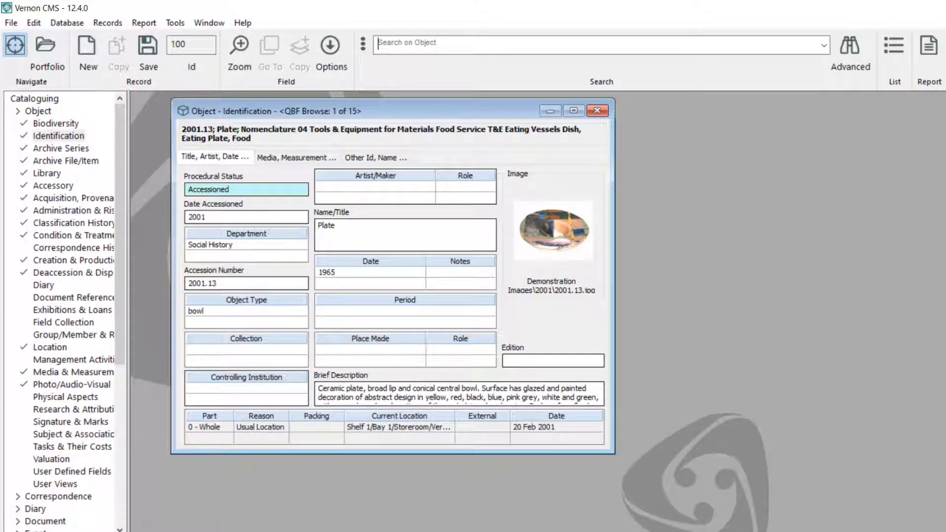
Open the browsed search results as a list and enlarge the list window.
click(894, 46)
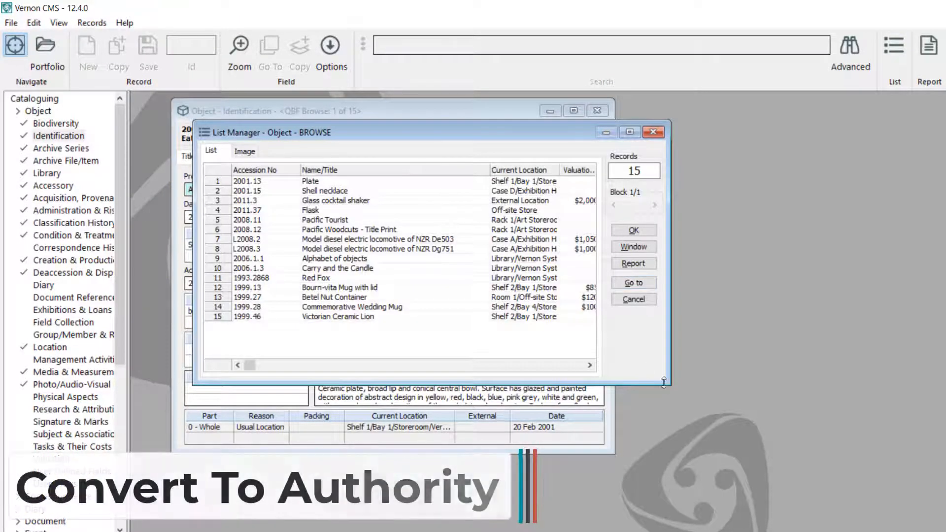
drag(662, 385, 822, 435)
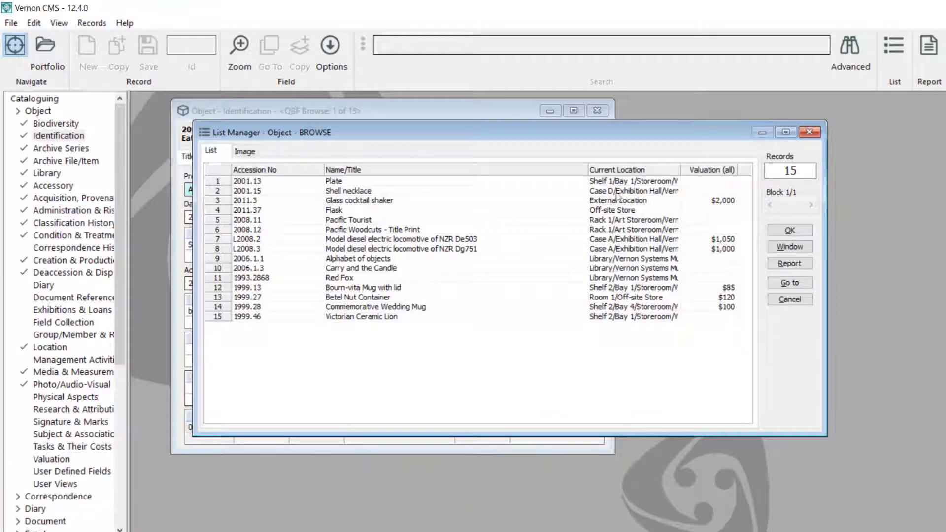
Examine the Current Location values of the listed records from Plate down to Commemorative Wedding Mug.
click(652, 183)
click(654, 192)
click(645, 201)
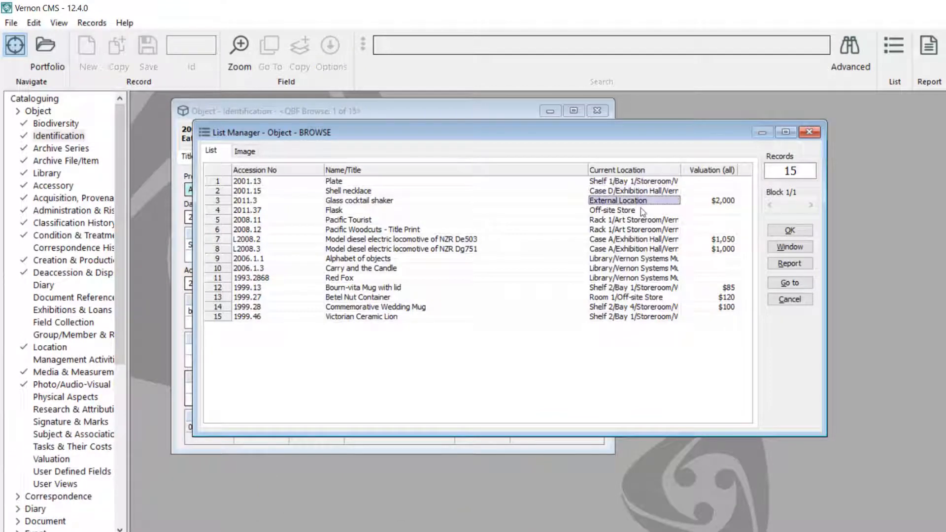
click(643, 211)
click(642, 222)
click(644, 229)
click(645, 239)
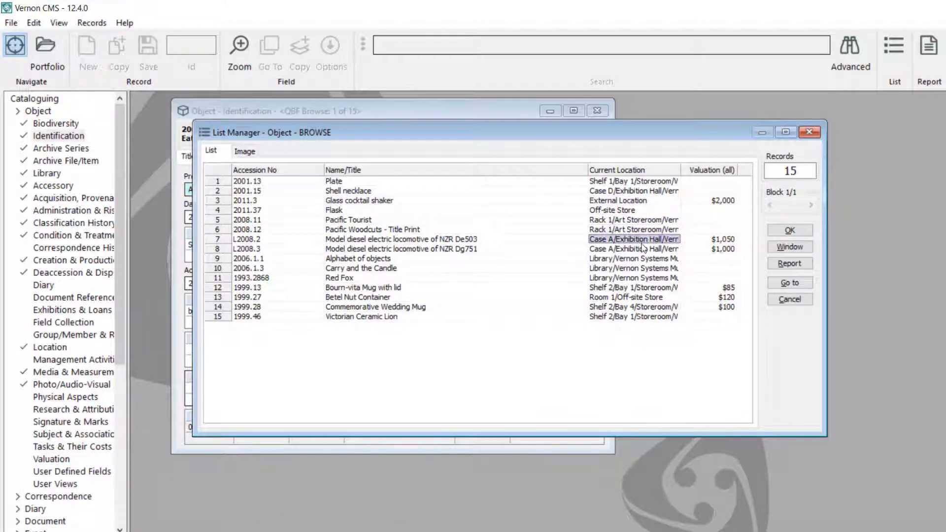
click(646, 249)
click(643, 259)
click(645, 269)
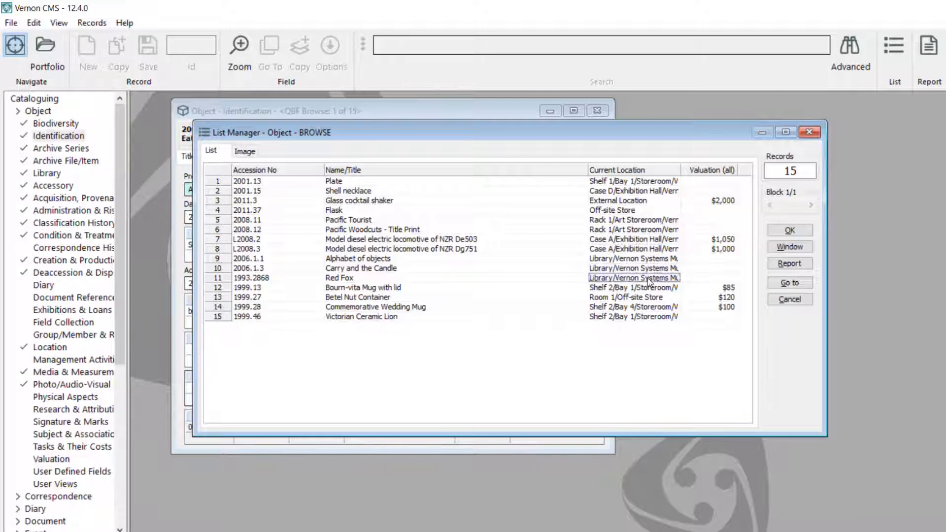
click(646, 278)
click(649, 287)
click(652, 306)
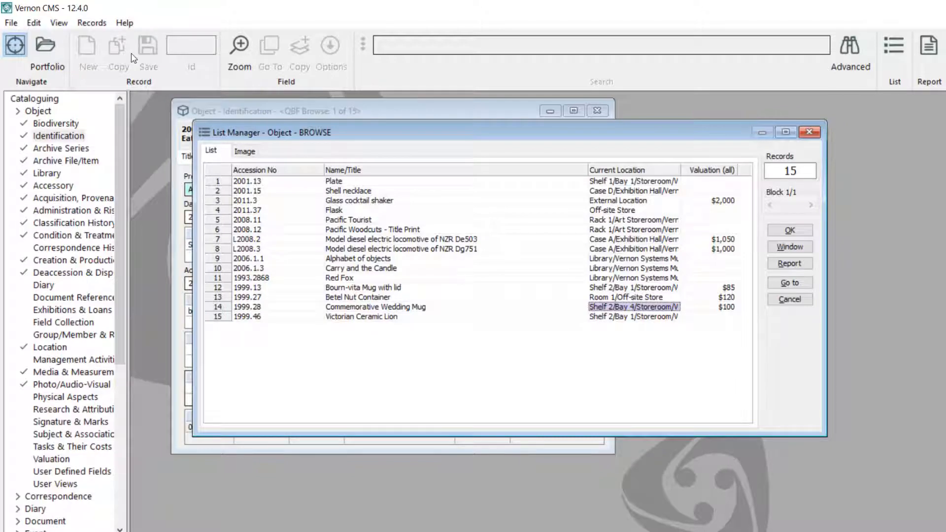
Convert the browsed object list to a Location authority list, using only the Current Location field.
click(98, 24)
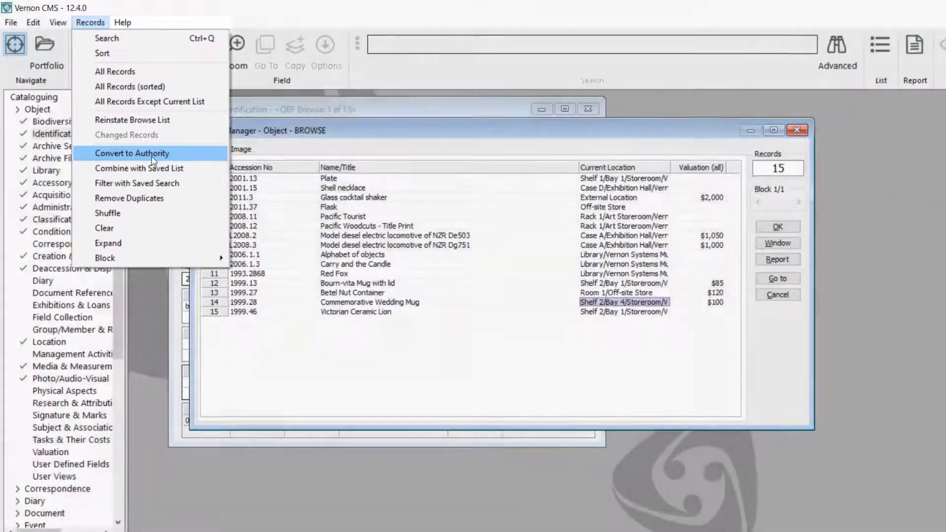
click(152, 154)
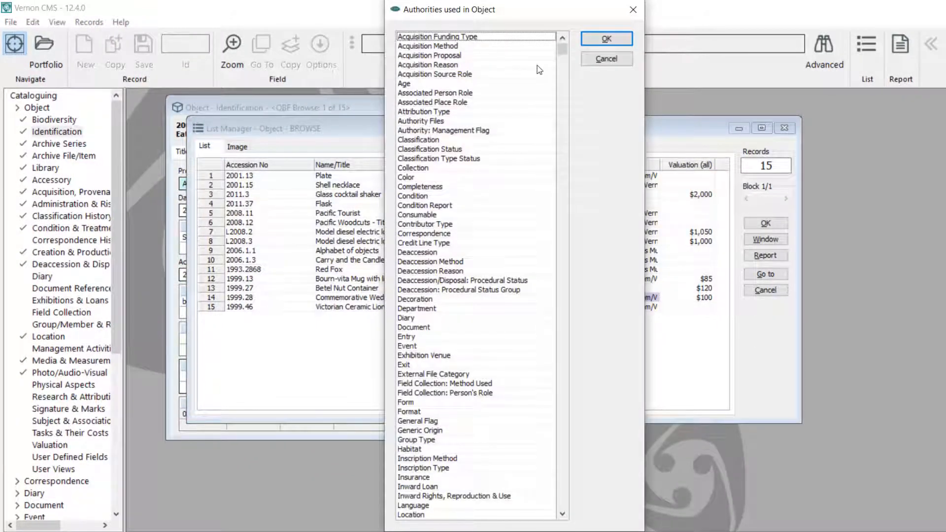
click(430, 517)
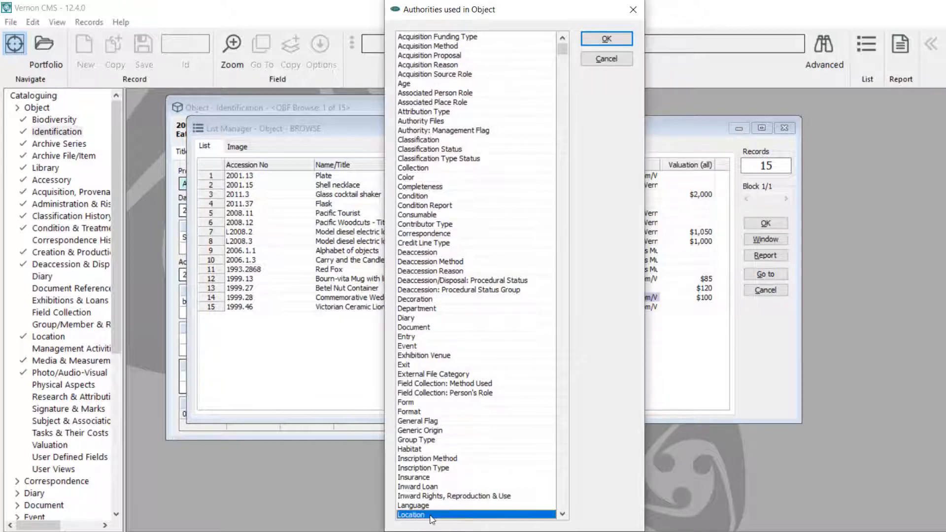
click(606, 39)
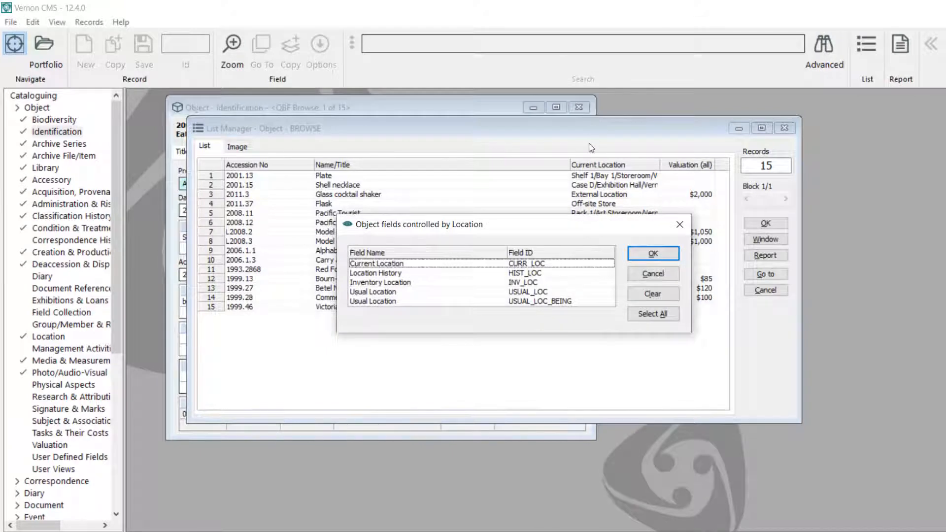
click(415, 273)
click(406, 262)
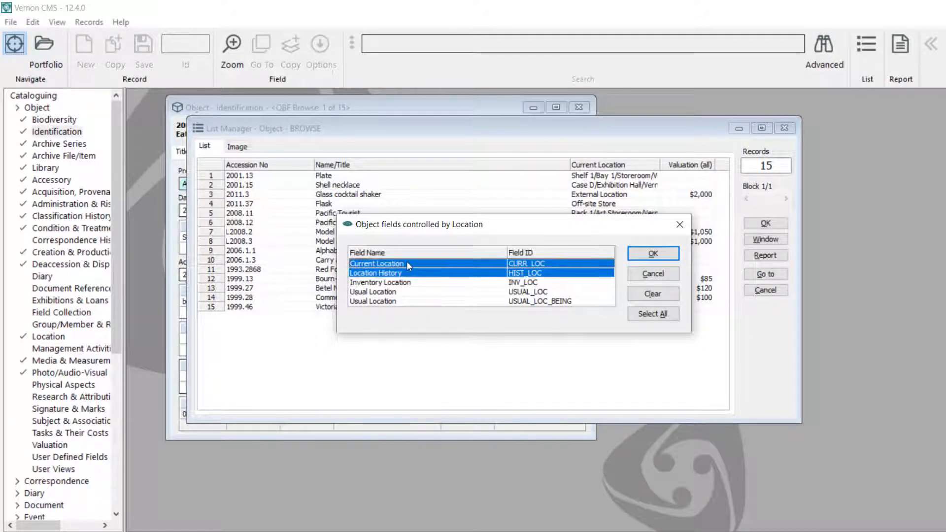
click(403, 276)
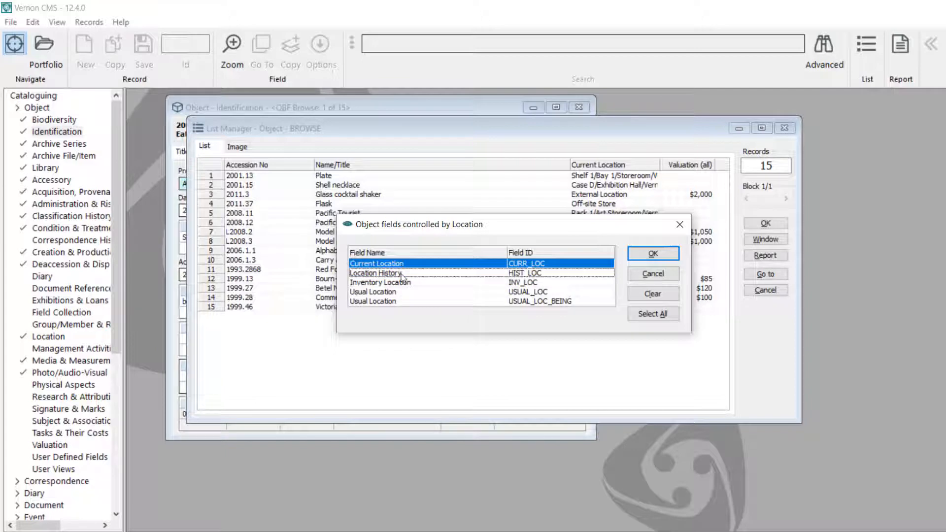
click(672, 254)
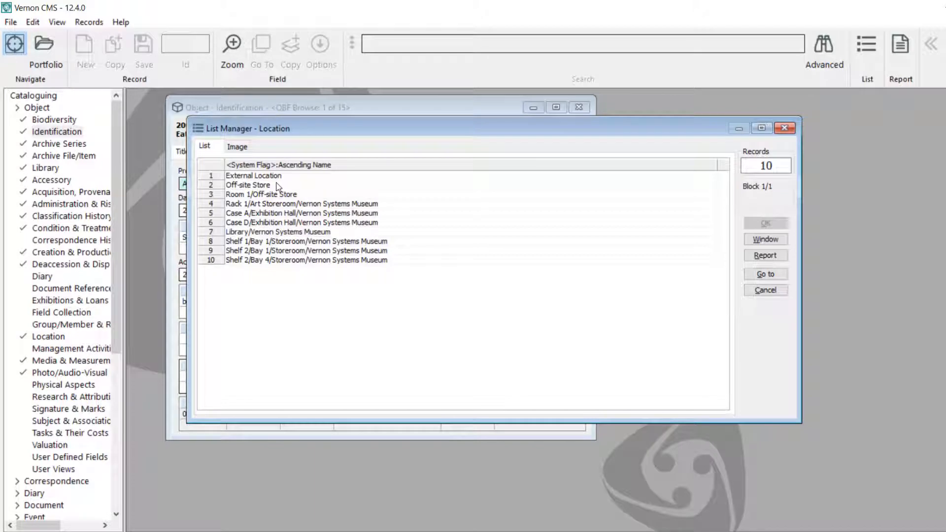
Close the location list, reopen the browsed object records as a list and widen the list window.
click(784, 128)
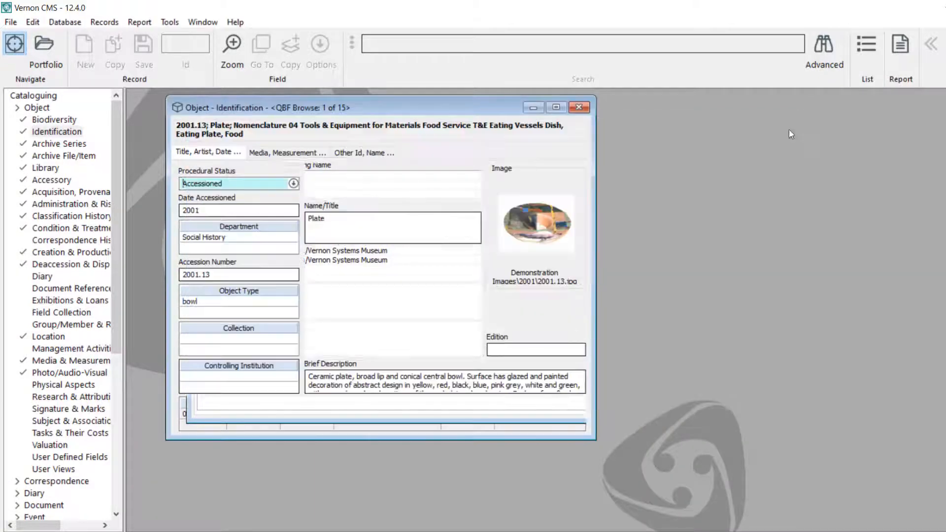
click(868, 45)
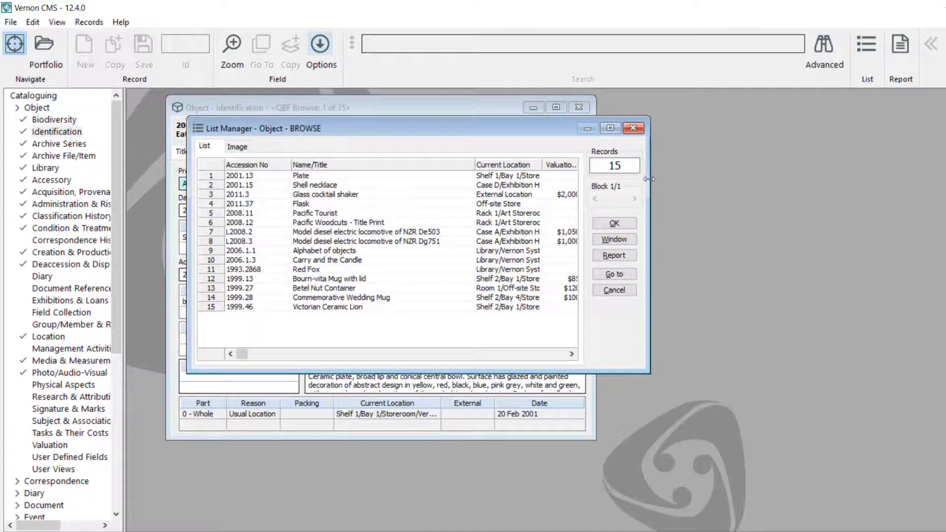
drag(649, 179, 759, 181)
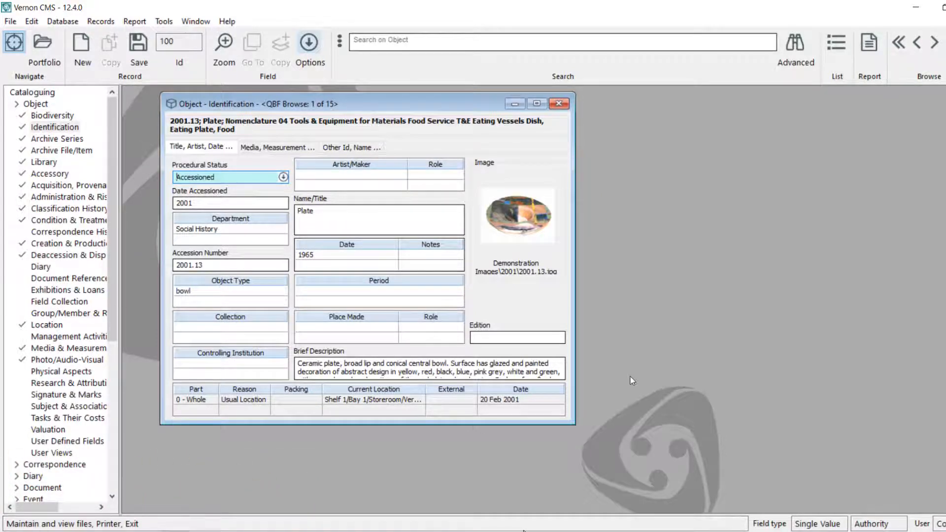
Run the hidden Great Button Race from the status message text and close its result dialog.
click(148, 523)
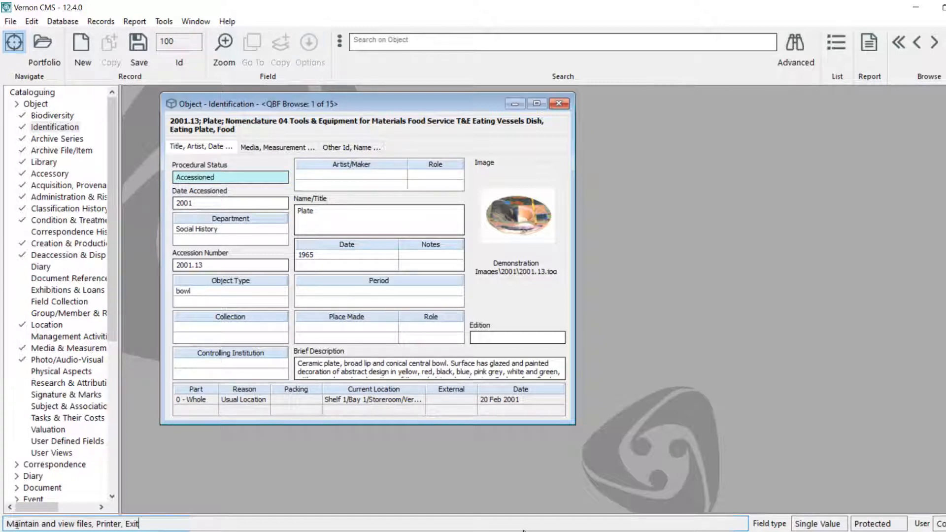
drag(14, 525, 148, 523)
click(157, 522)
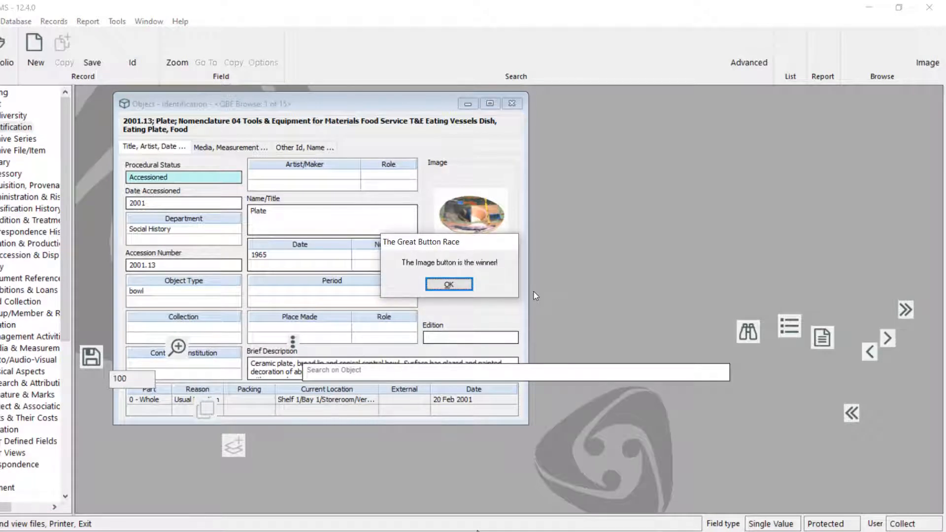
click(442, 285)
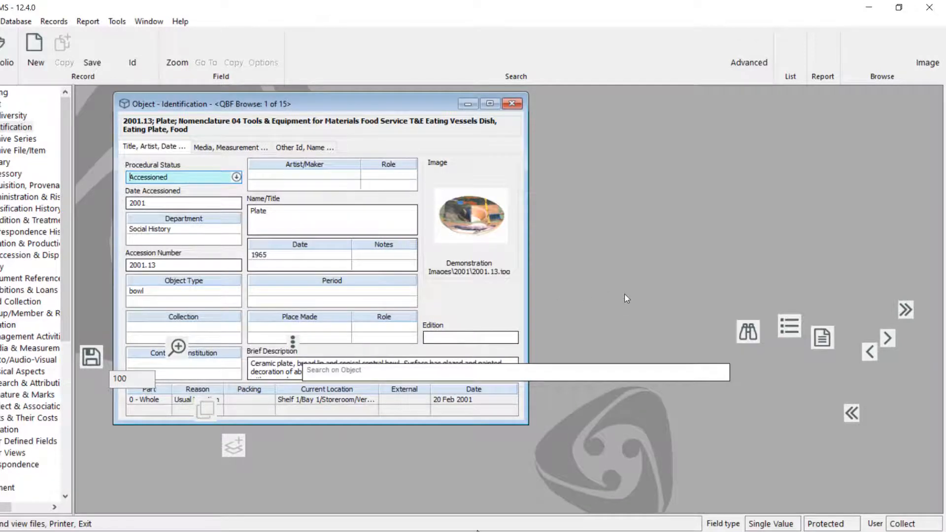